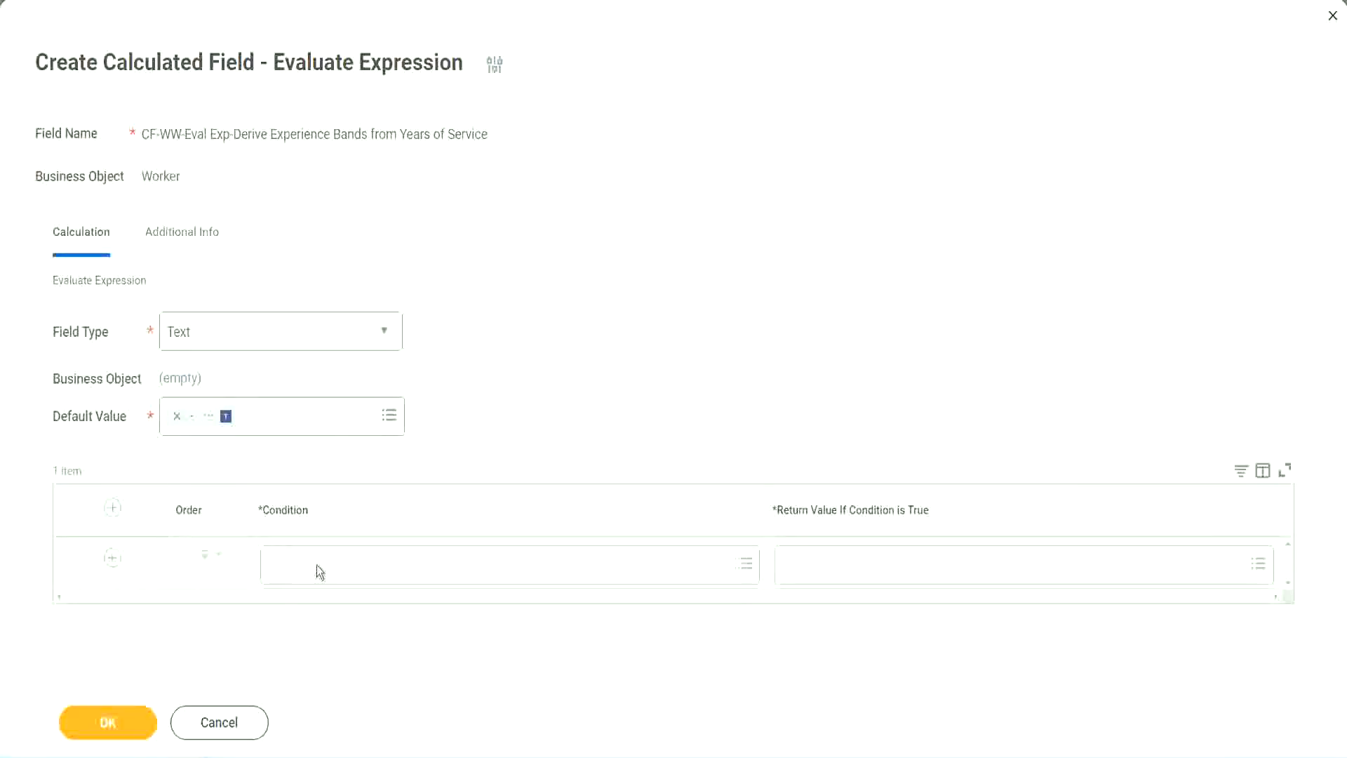
- In Notepad++, copy the Field 1 name "CF-WW-TF-Length of Service between 0 and 7 years" from the notes
left_click(317, 565)
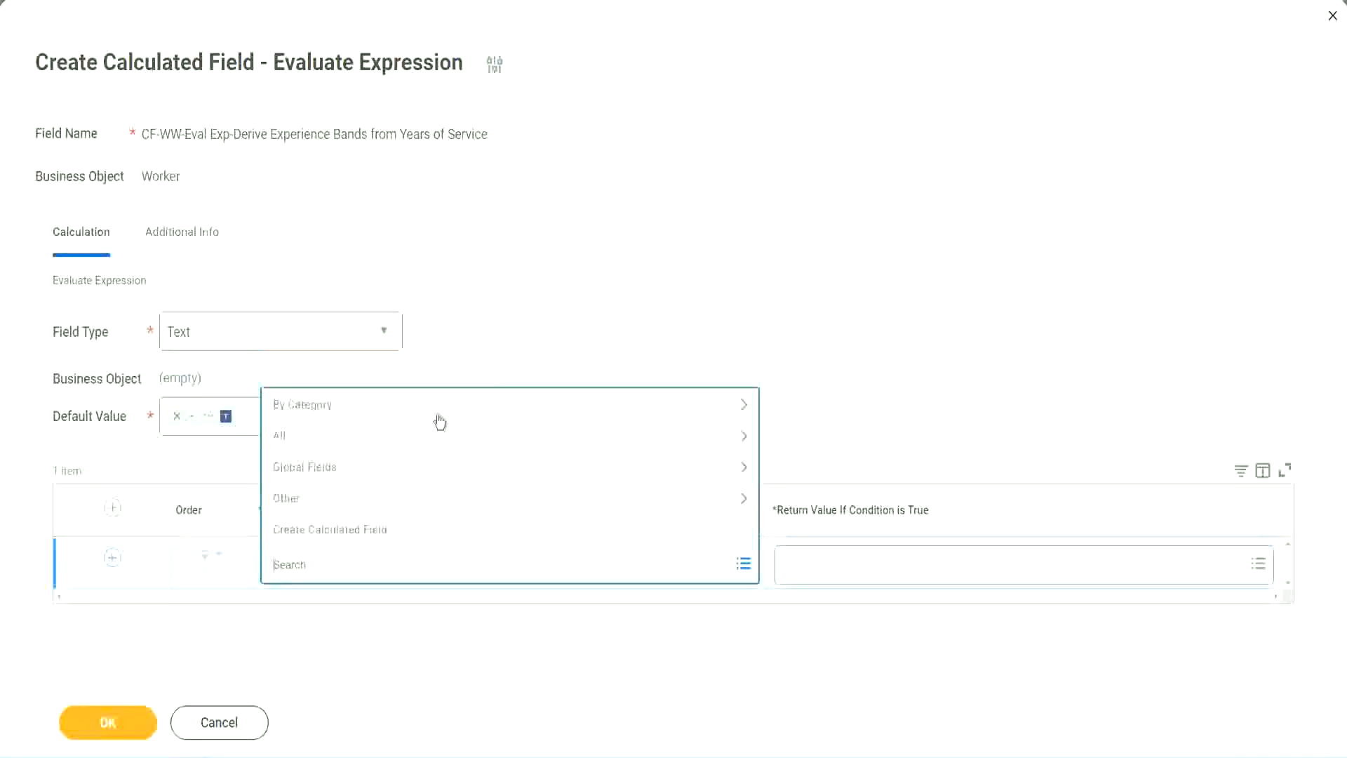
left_click(515, 311)
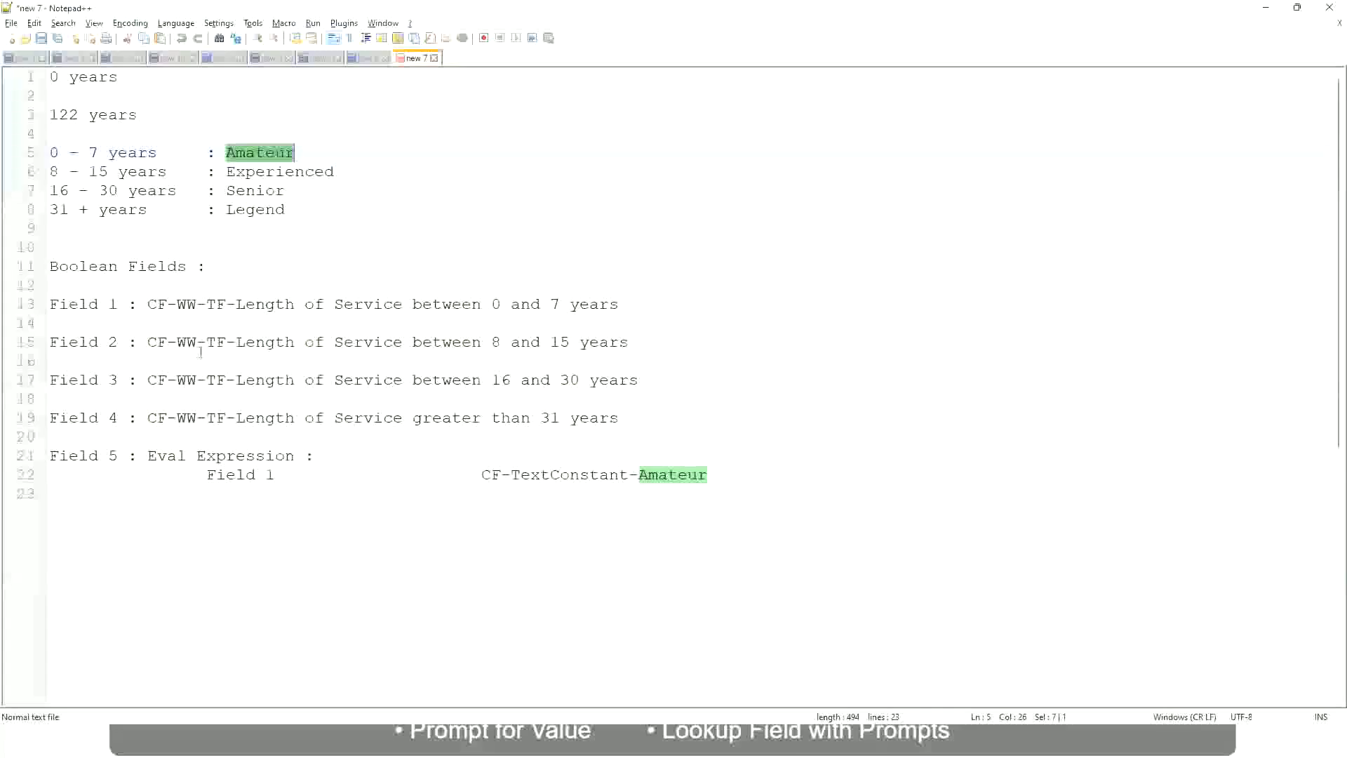
double_click(153, 304)
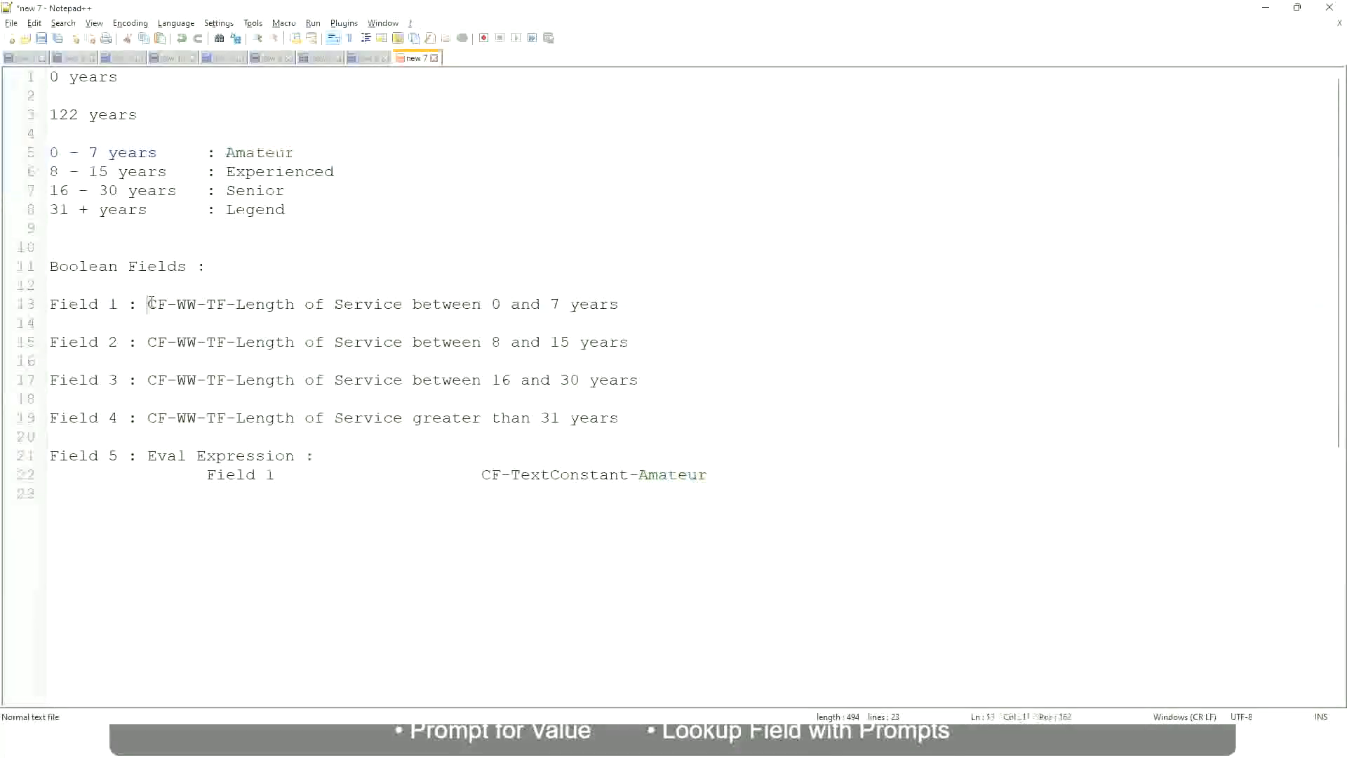
left_click_drag(232, 306, 620, 309)
key("ctrl+c")
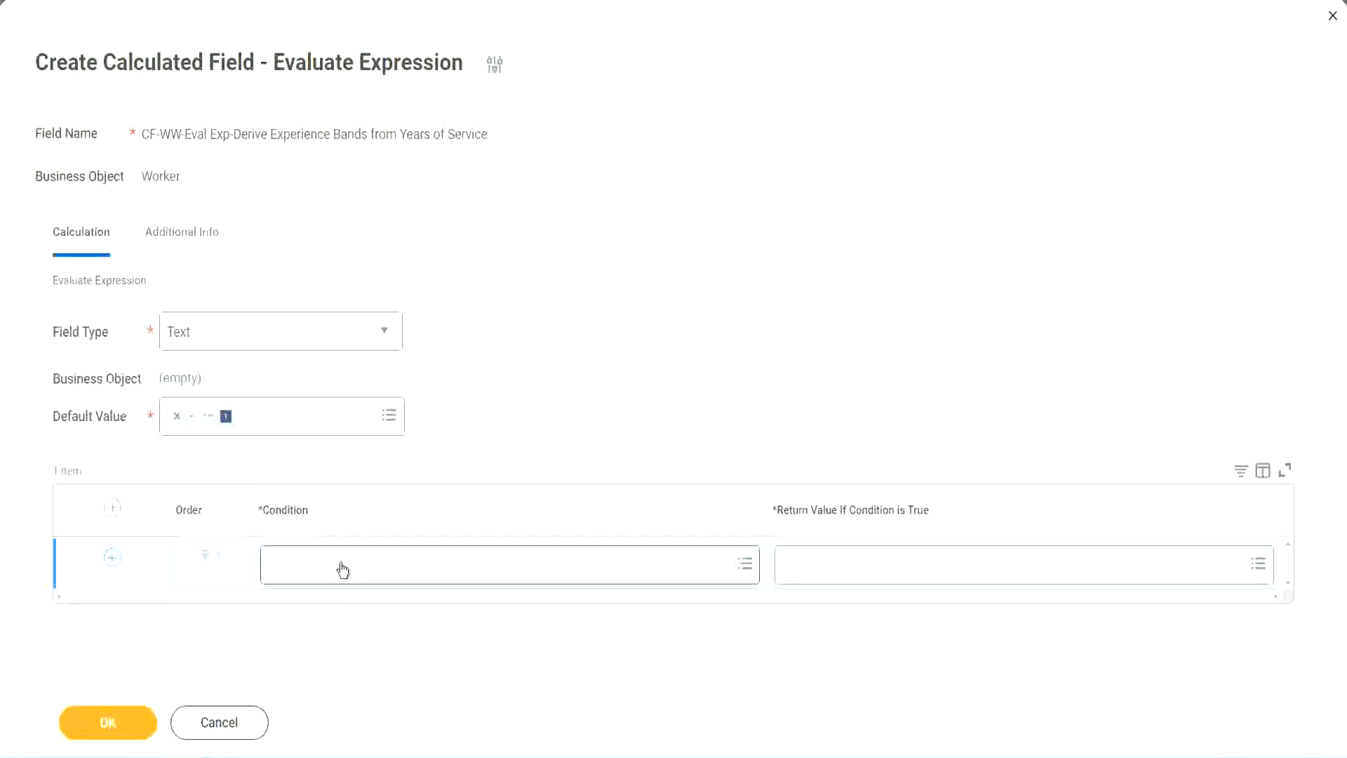
- Back in Workday, set the first row's condition to CF-WW-TF-Length of Service between 0 and 7 years
left_click(343, 570)
key("ctrl+v")
key("Return")
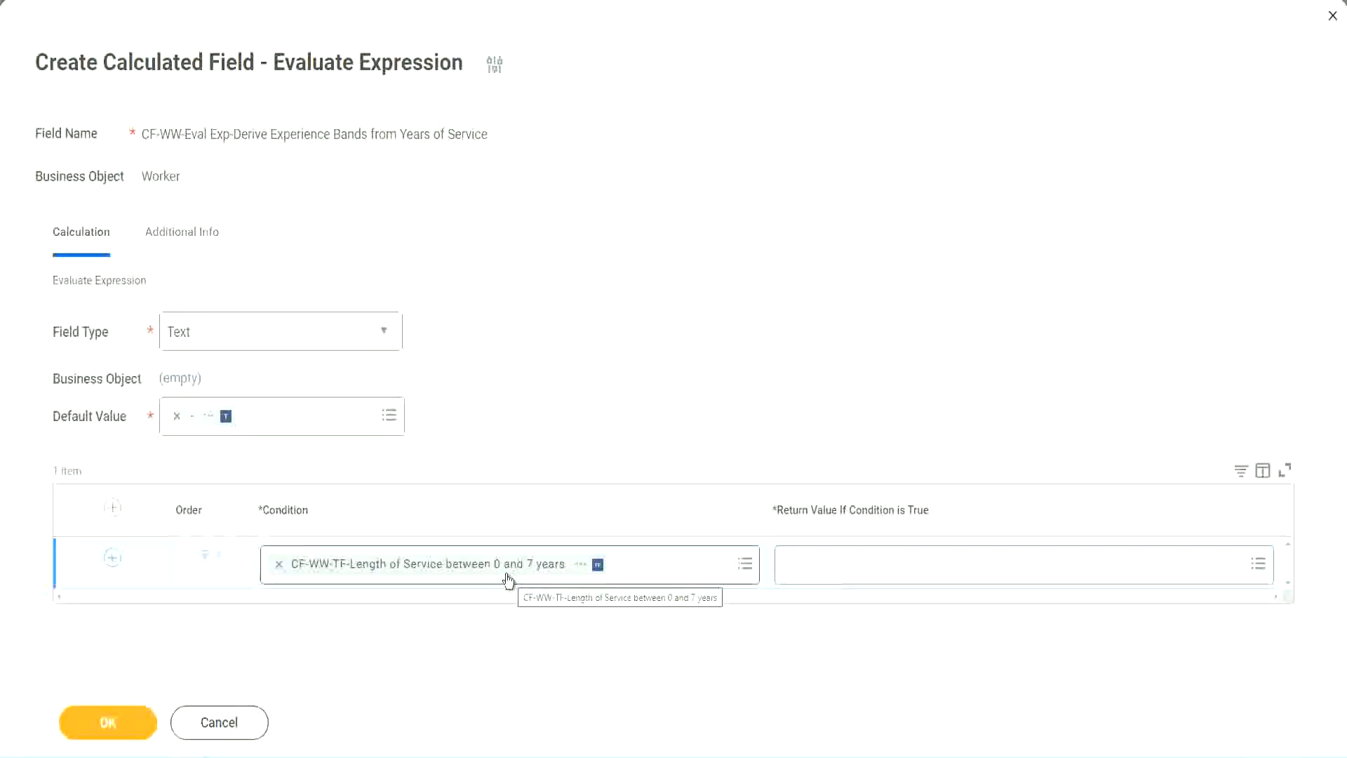
left_click(876, 575)
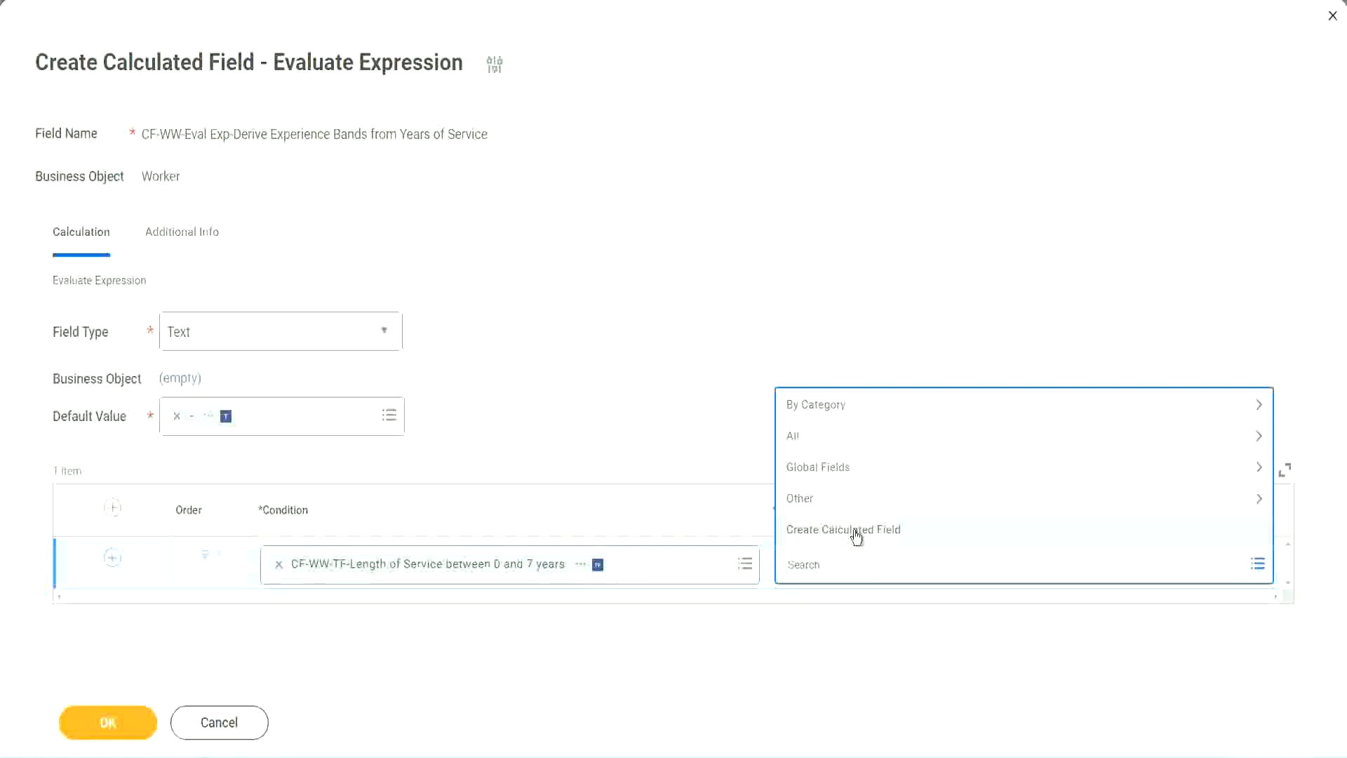
left_click(781, 348)
left_click(812, 565)
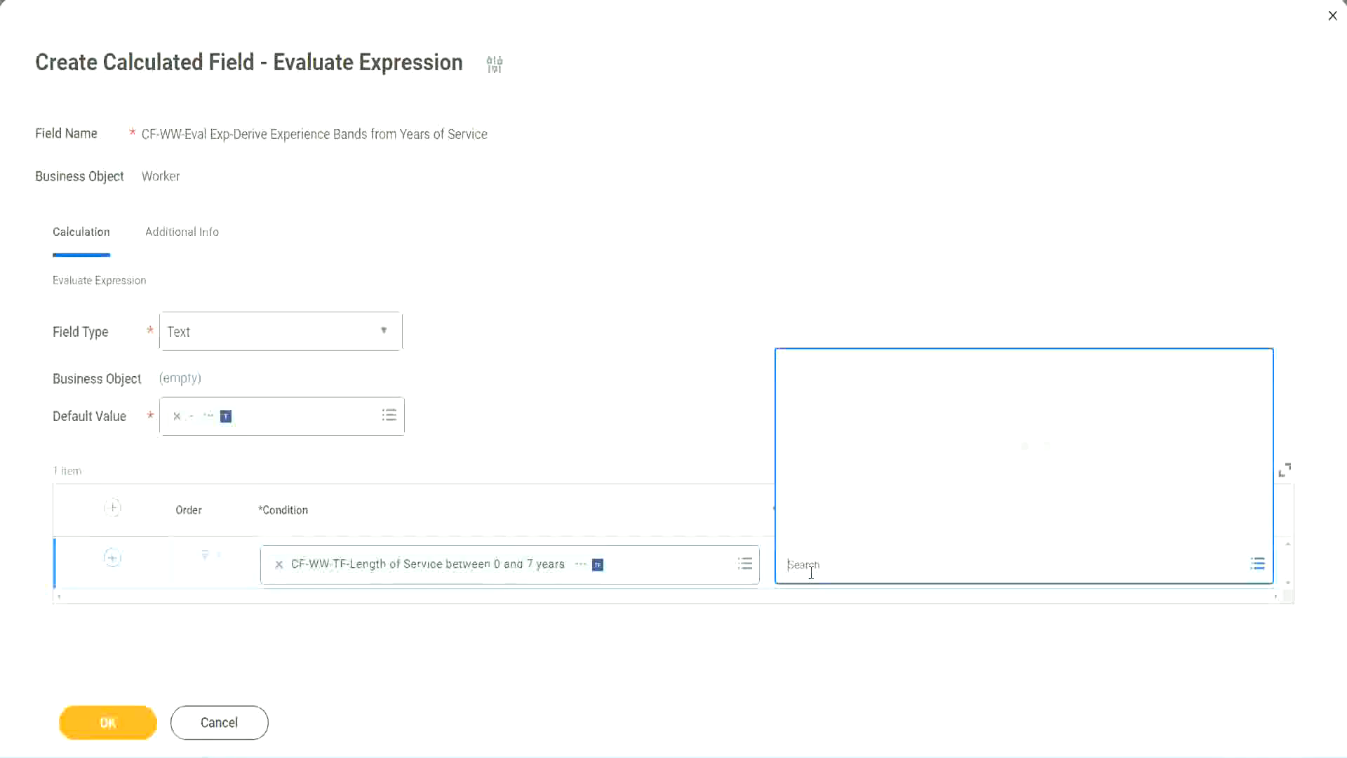
type("Amaterue")
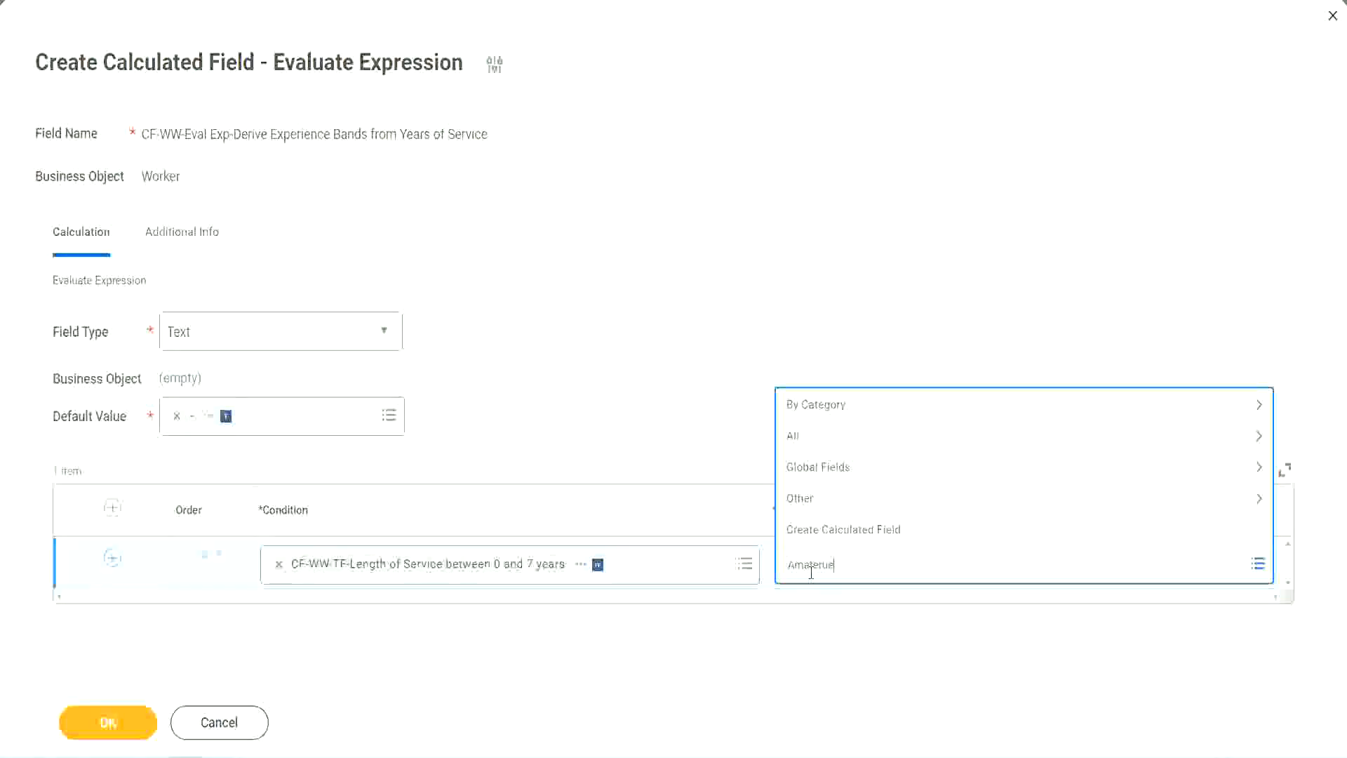
left_click(679, 406)
left_click(849, 578)
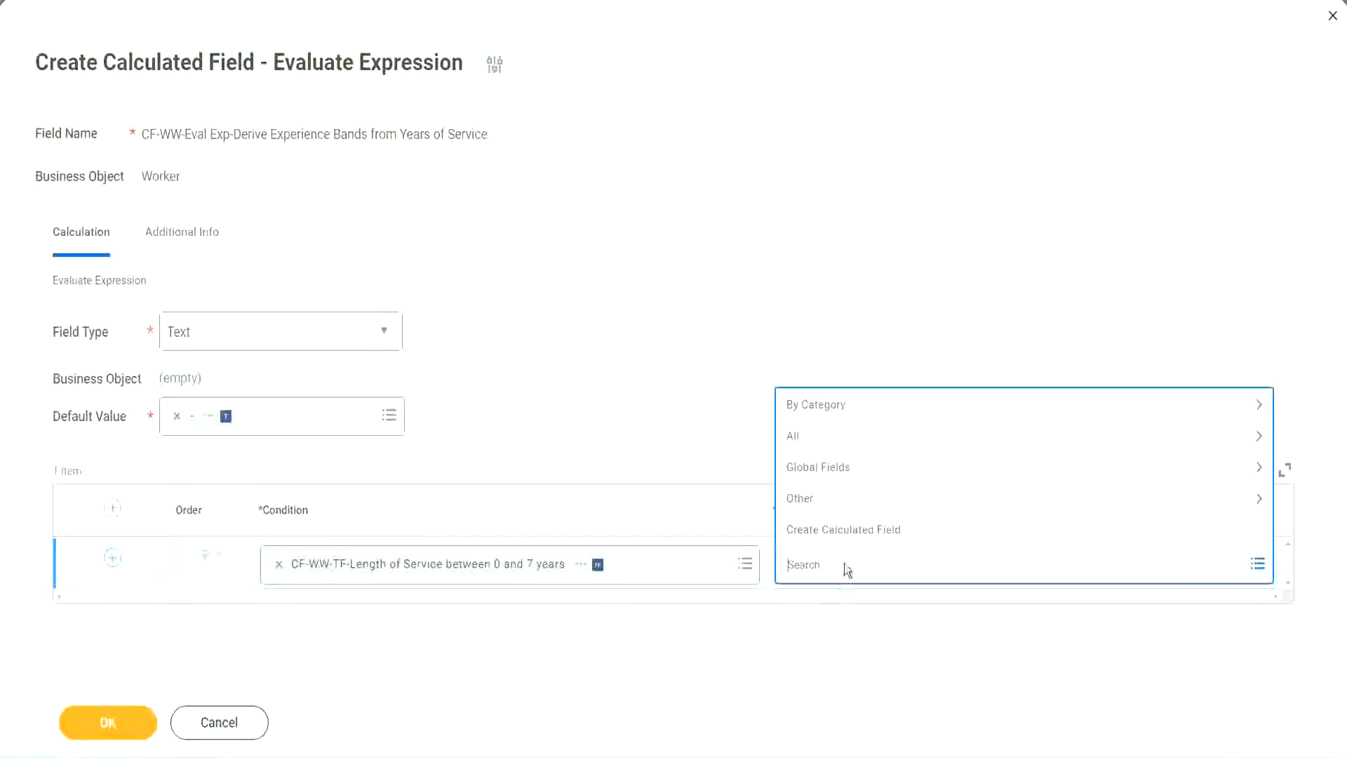
left_click(679, 409)
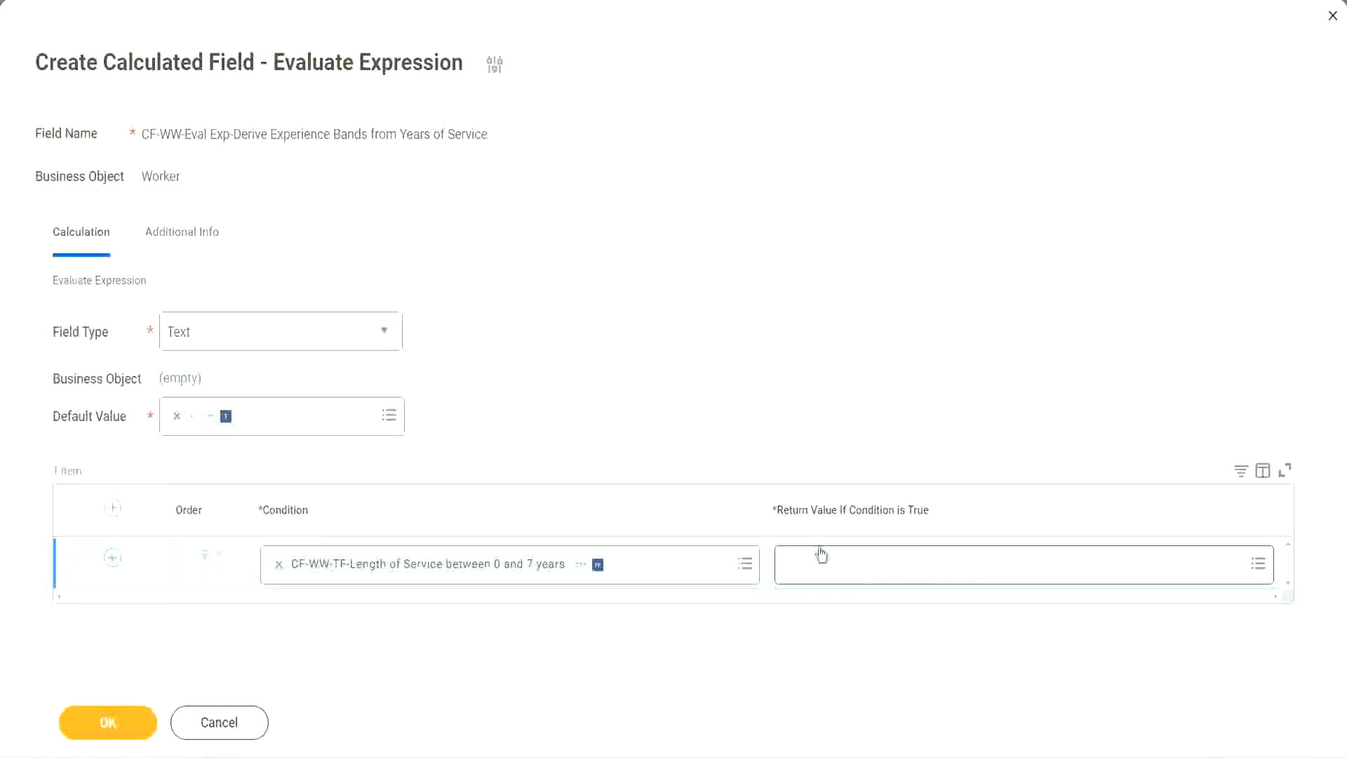
- Create a new calculated field for the first row's return value and name it CF-WW-TC-Amateur
left_click(873, 564)
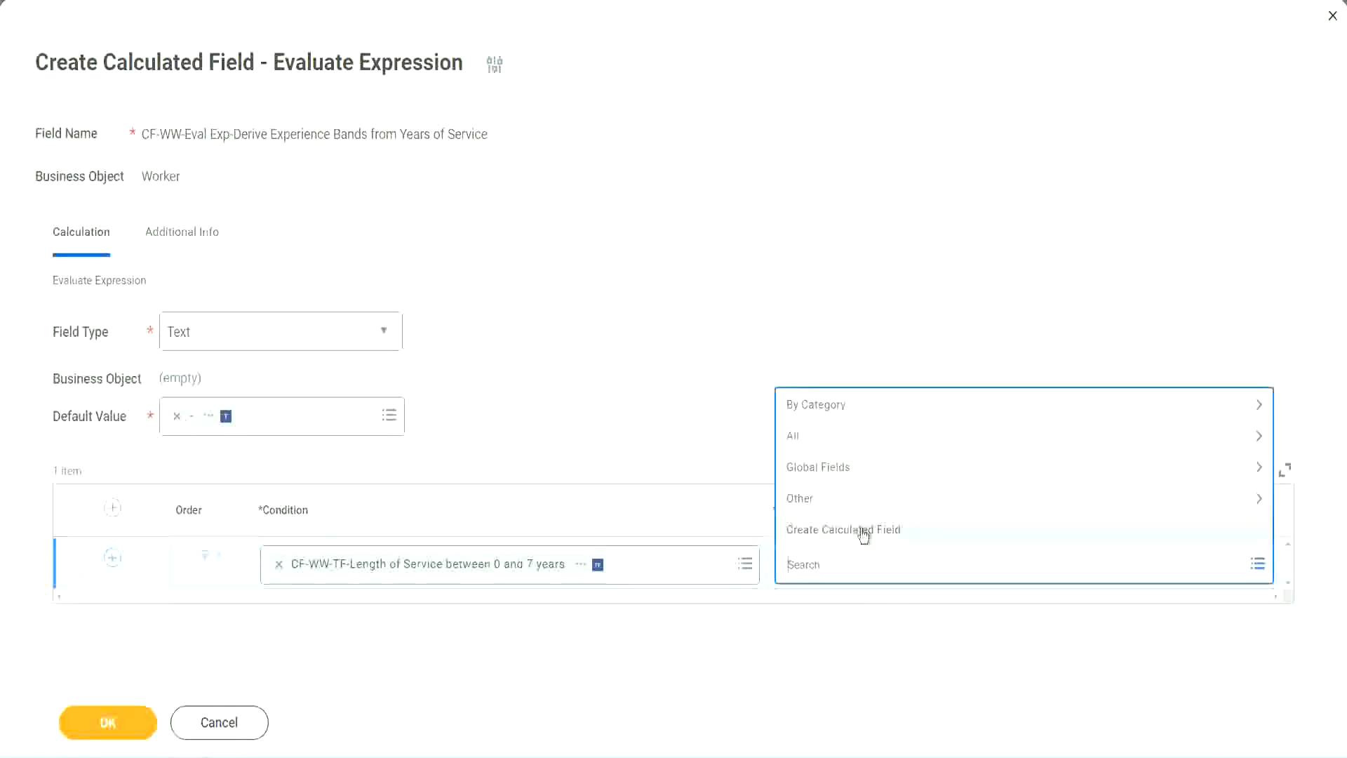
left_click(863, 533)
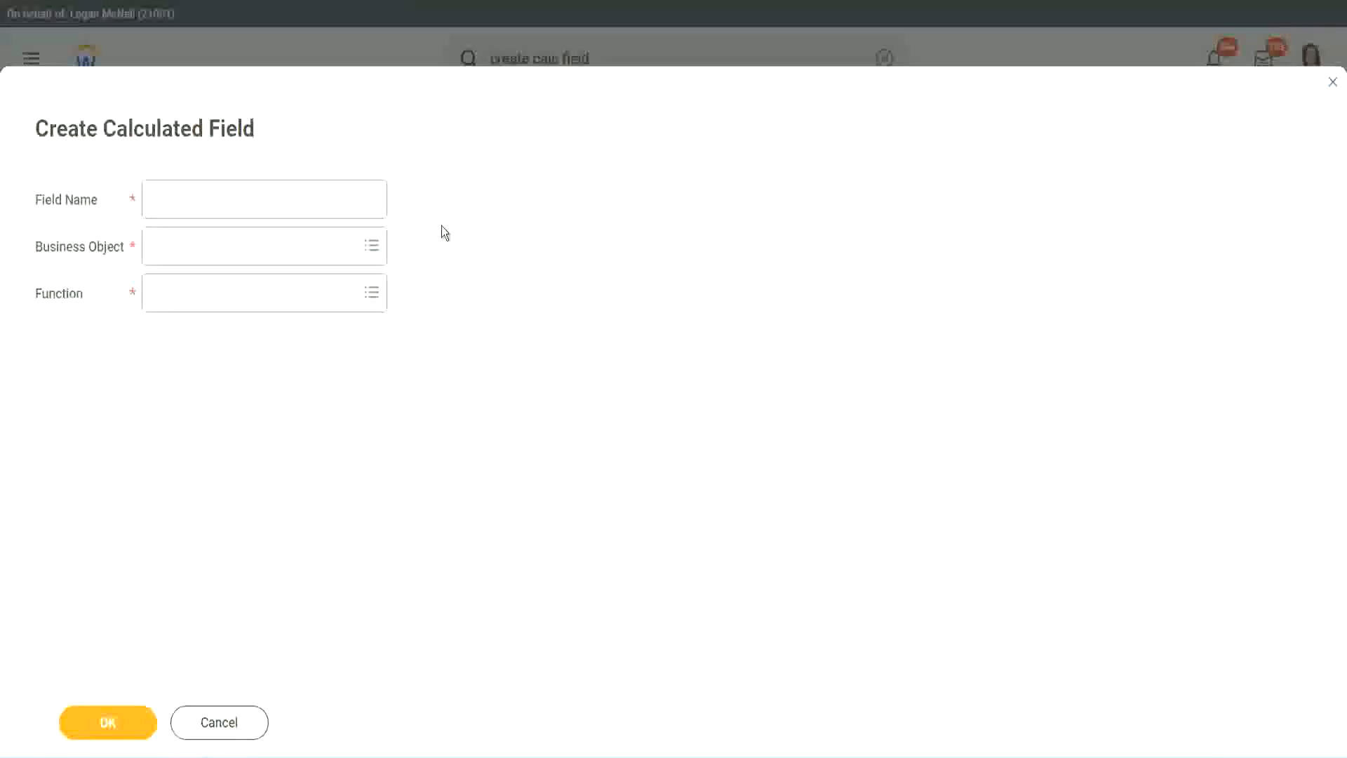
left_click(165, 200)
type("CF-")
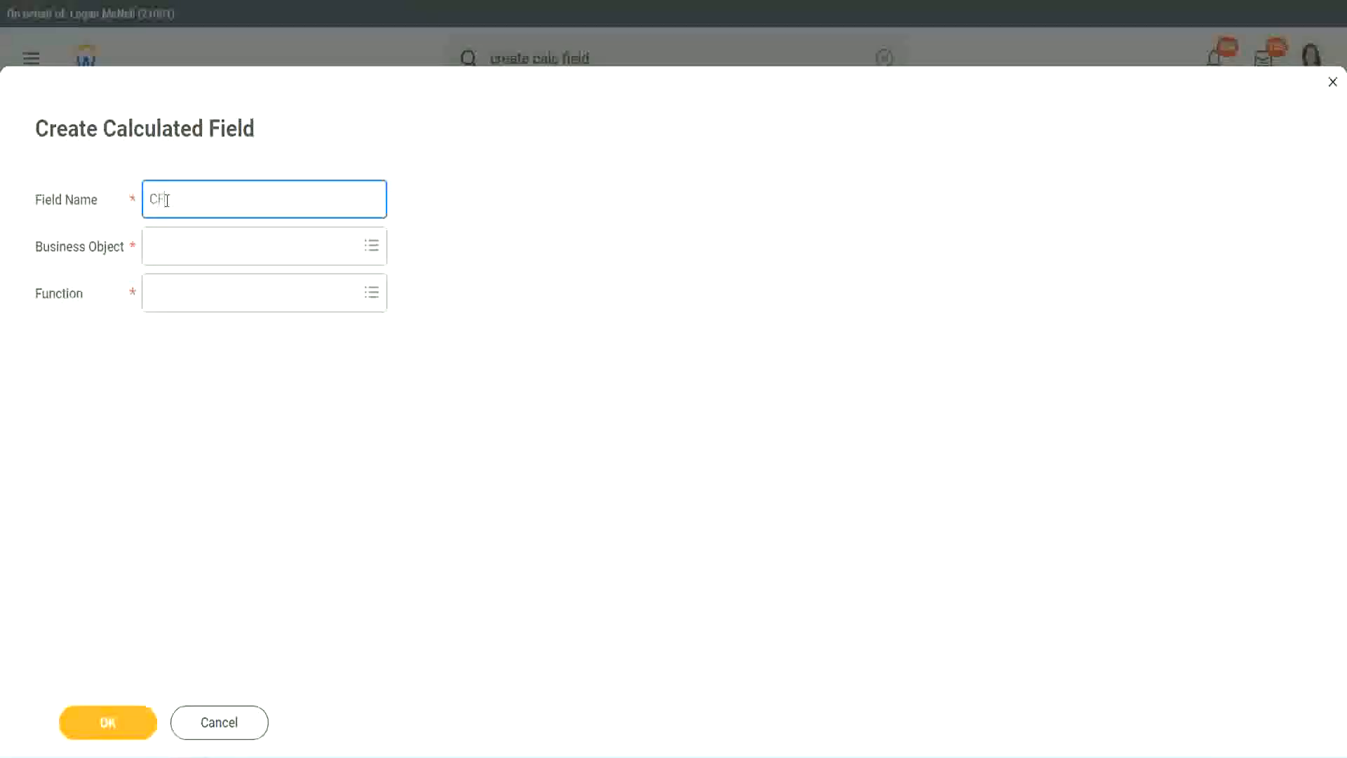
type("TC-Amateur")
left_click(168, 199)
type("WW")
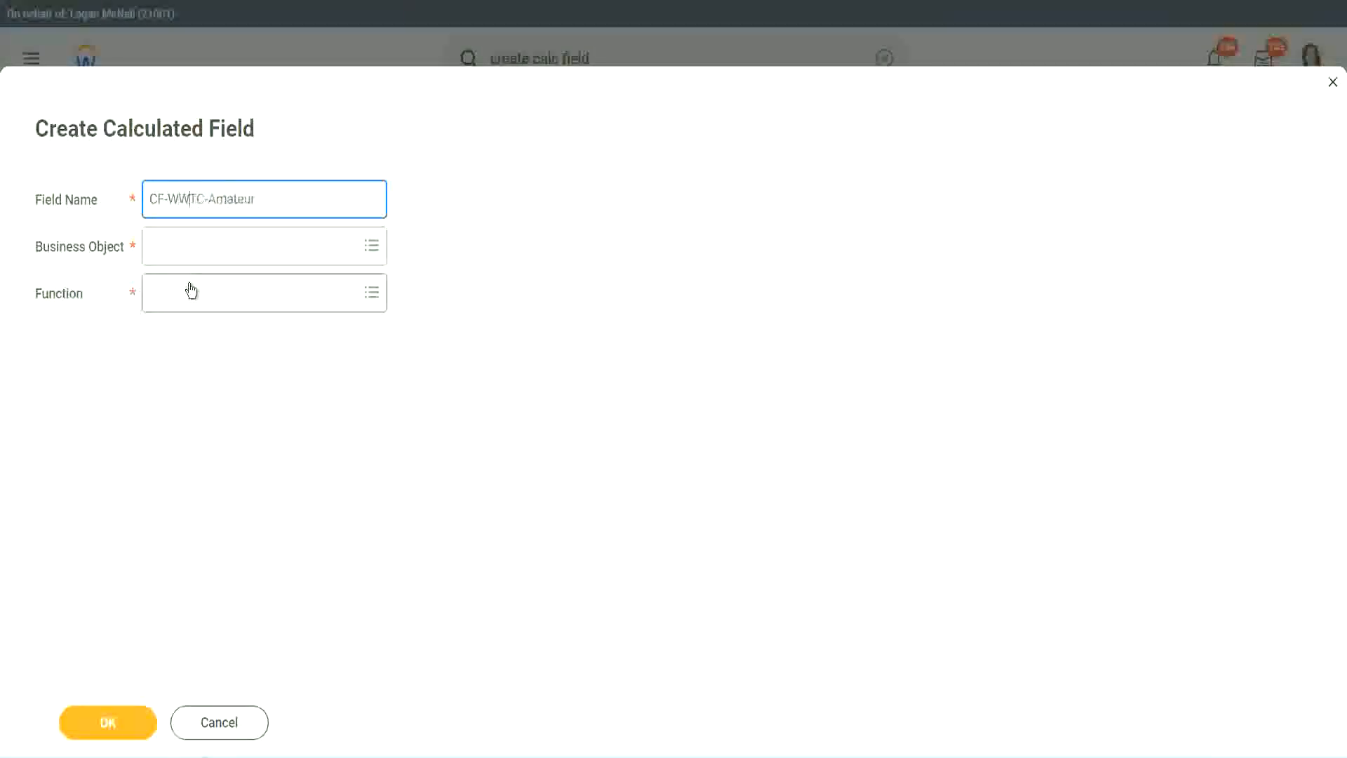
- Set the new calculated field's business object to Global
left_click(188, 247)
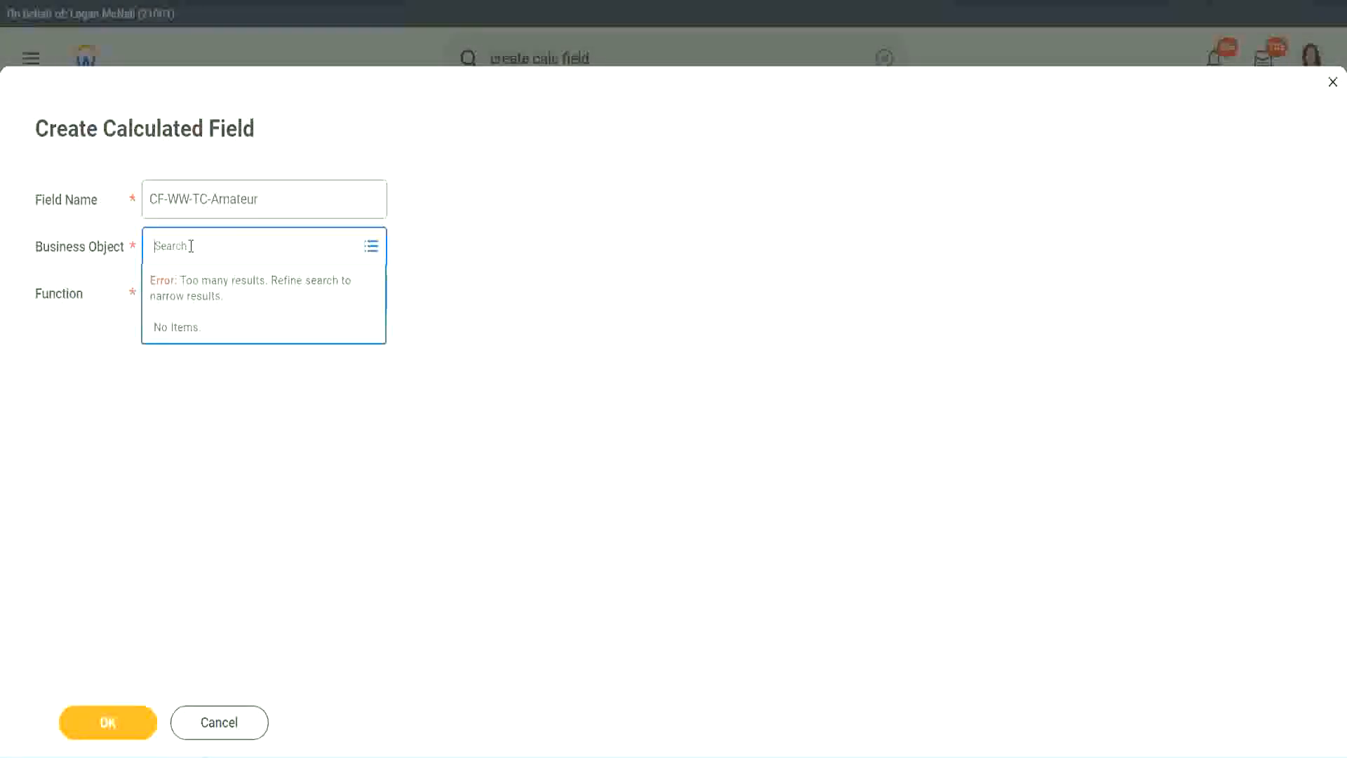
type("worker")
key("BackSpace")
key("BackSpace")
key("BackSpace")
key("BackSpace")
key("BackSpace")
key("BackSpace")
type("global")
key("Return")
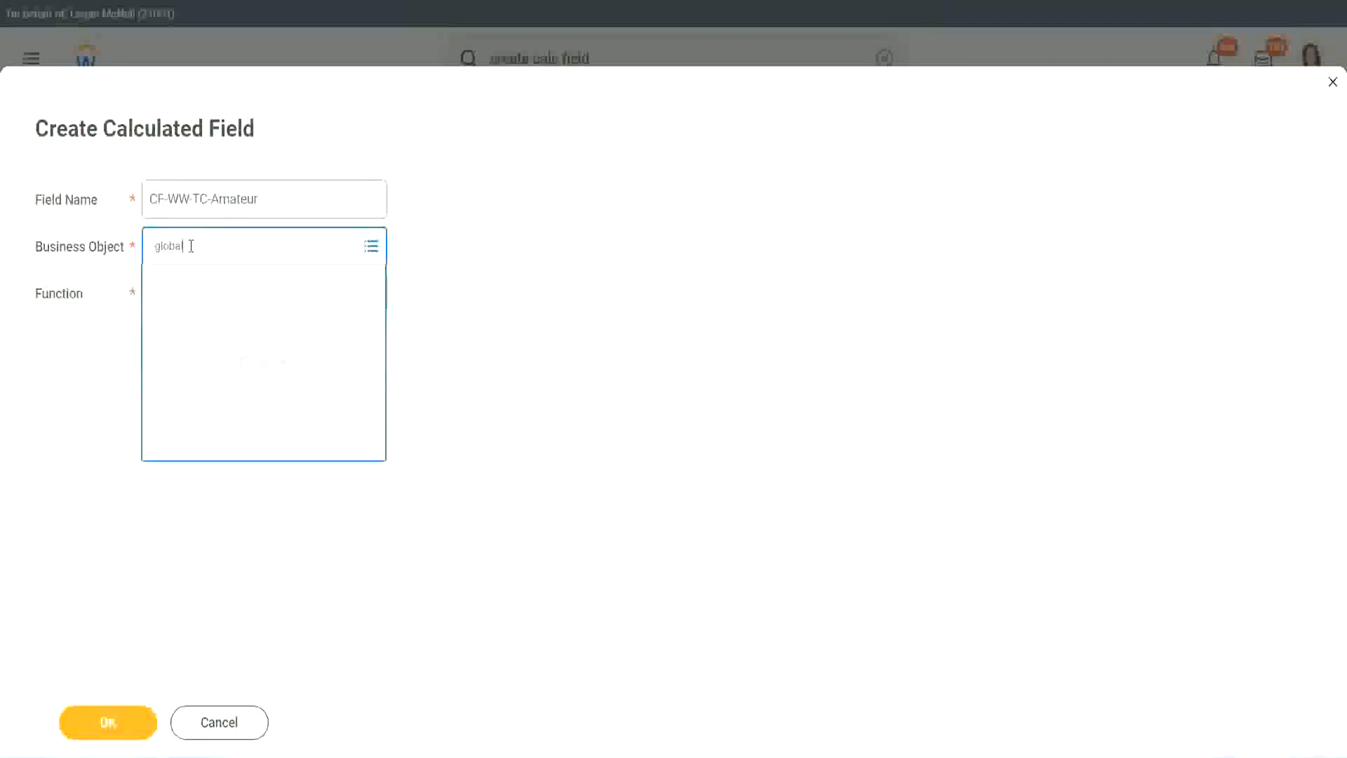
left_click(211, 327)
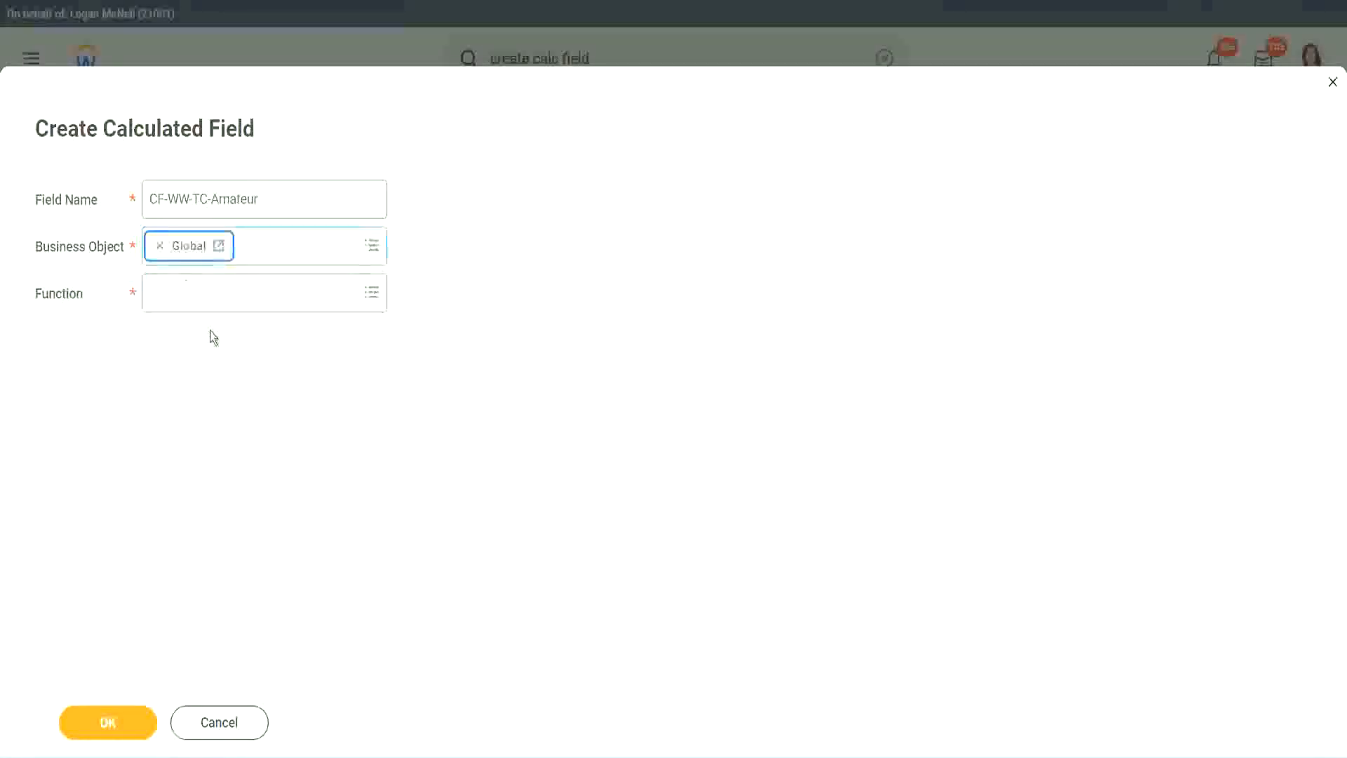
triple_click(308, 202)
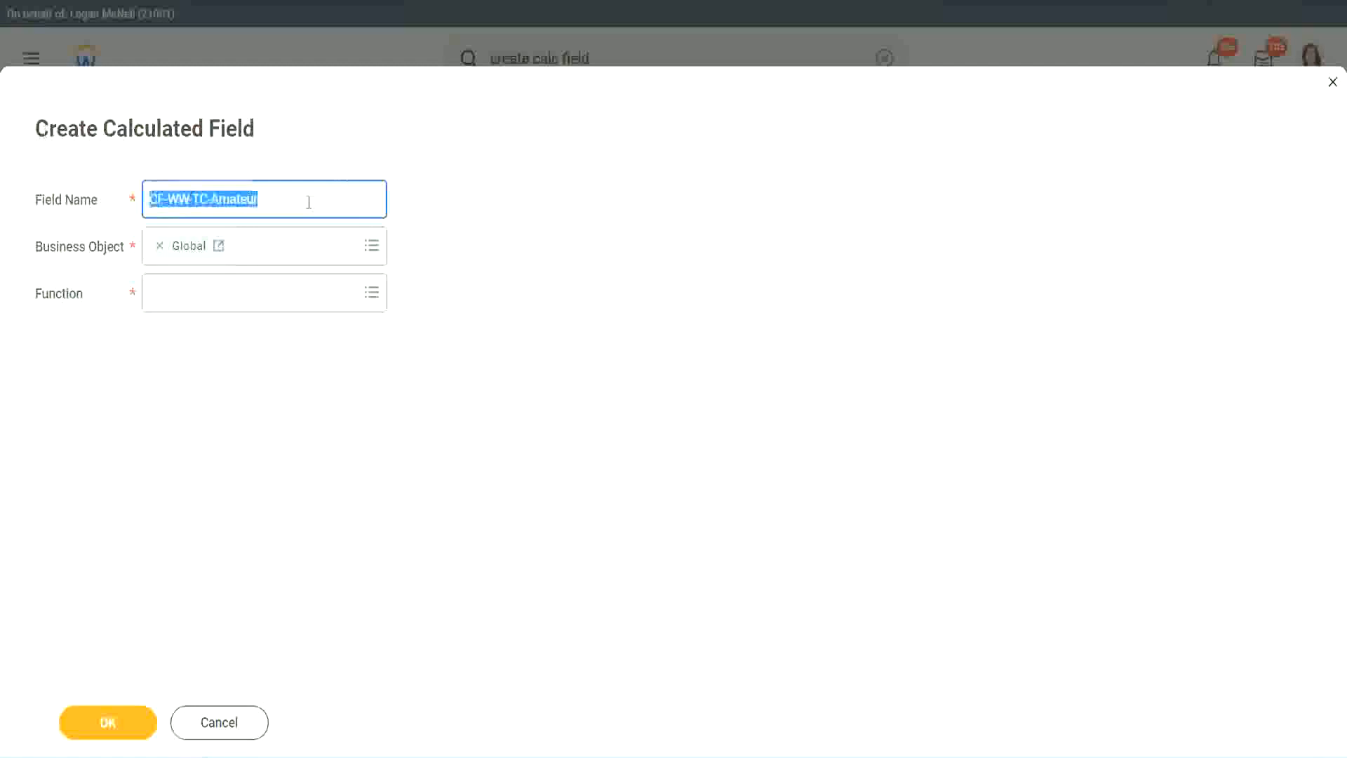
left_click(292, 199)
double_click(265, 198)
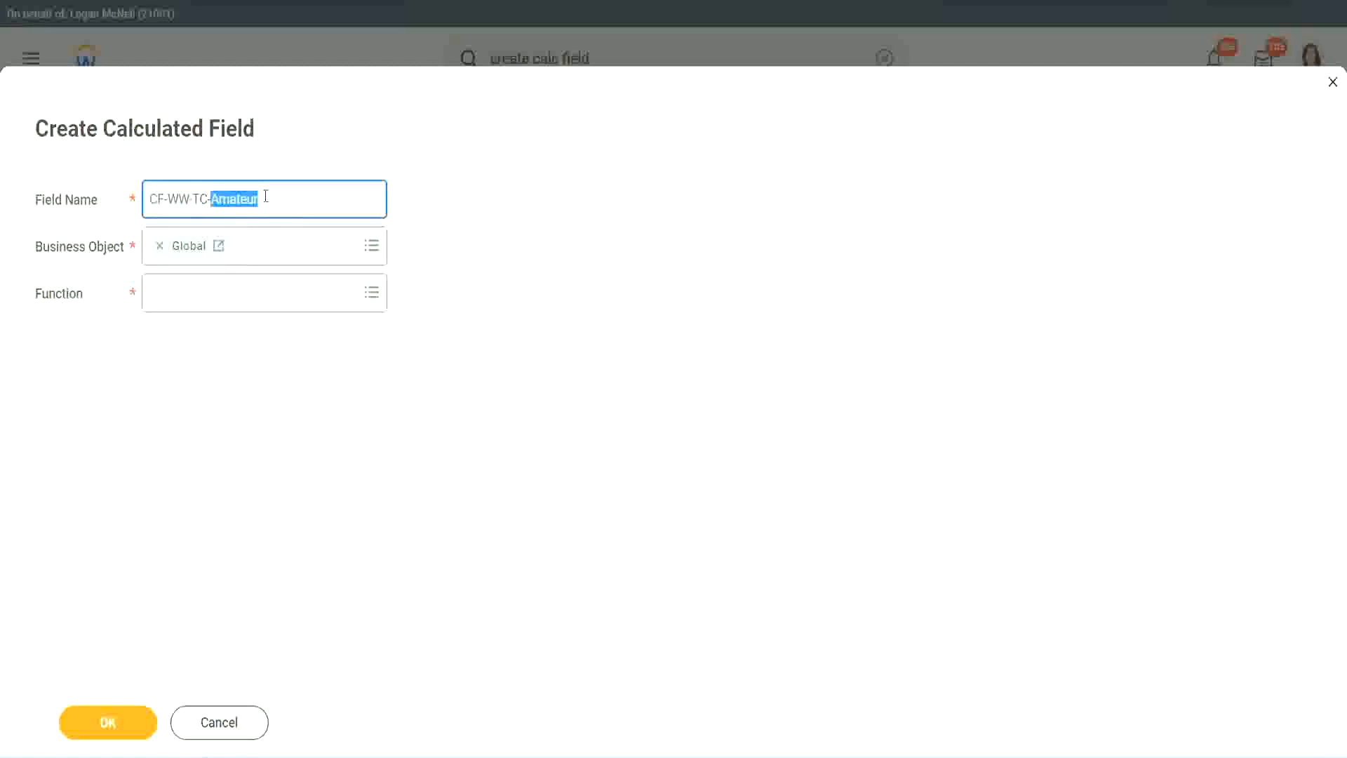
left_click(279, 197)
double_click(252, 202)
- Choose Text Constant as the new field's function and continue to its calculation definition
left_click(186, 293)
type("text const")
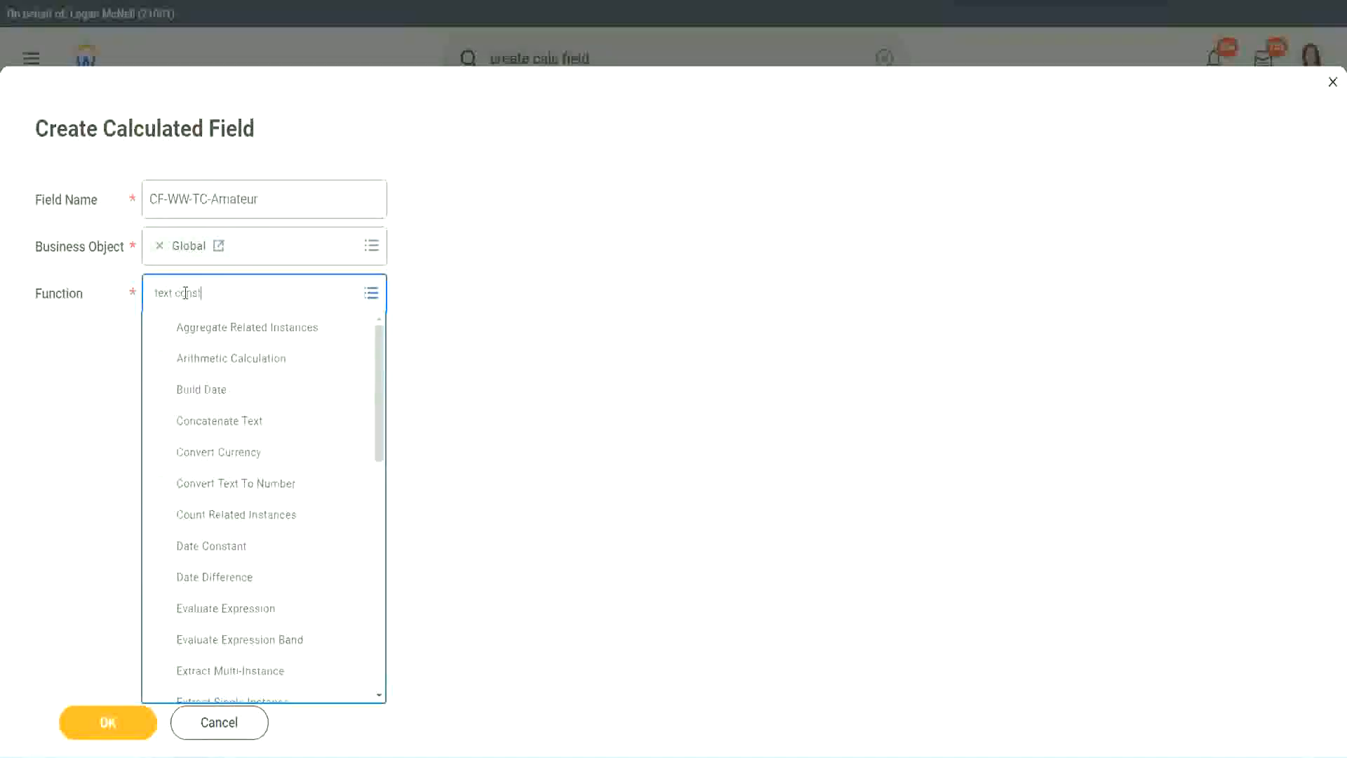
key("Return")
left_click(112, 734)
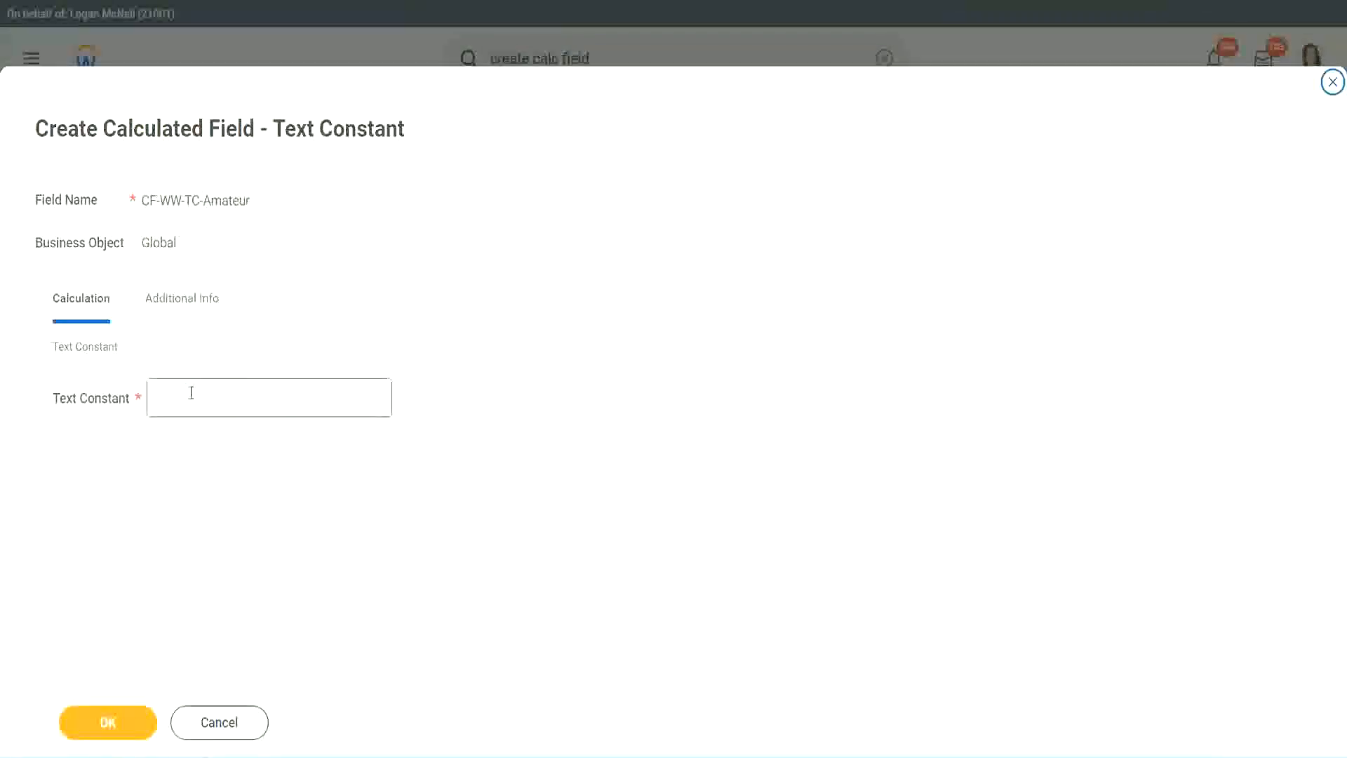
- Enter Amateur as the text constant and save the new calculated field
left_click(222, 396)
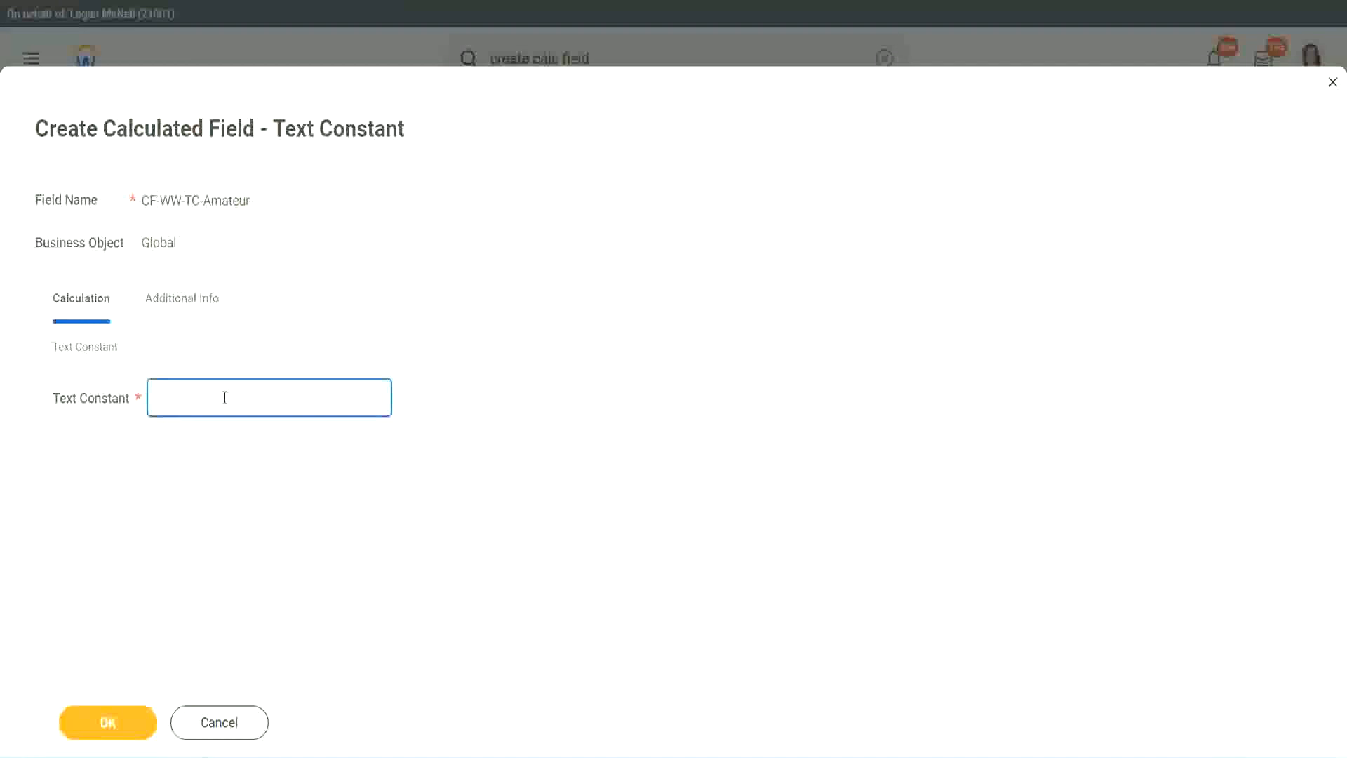
type("Amateur")
left_click(103, 726)
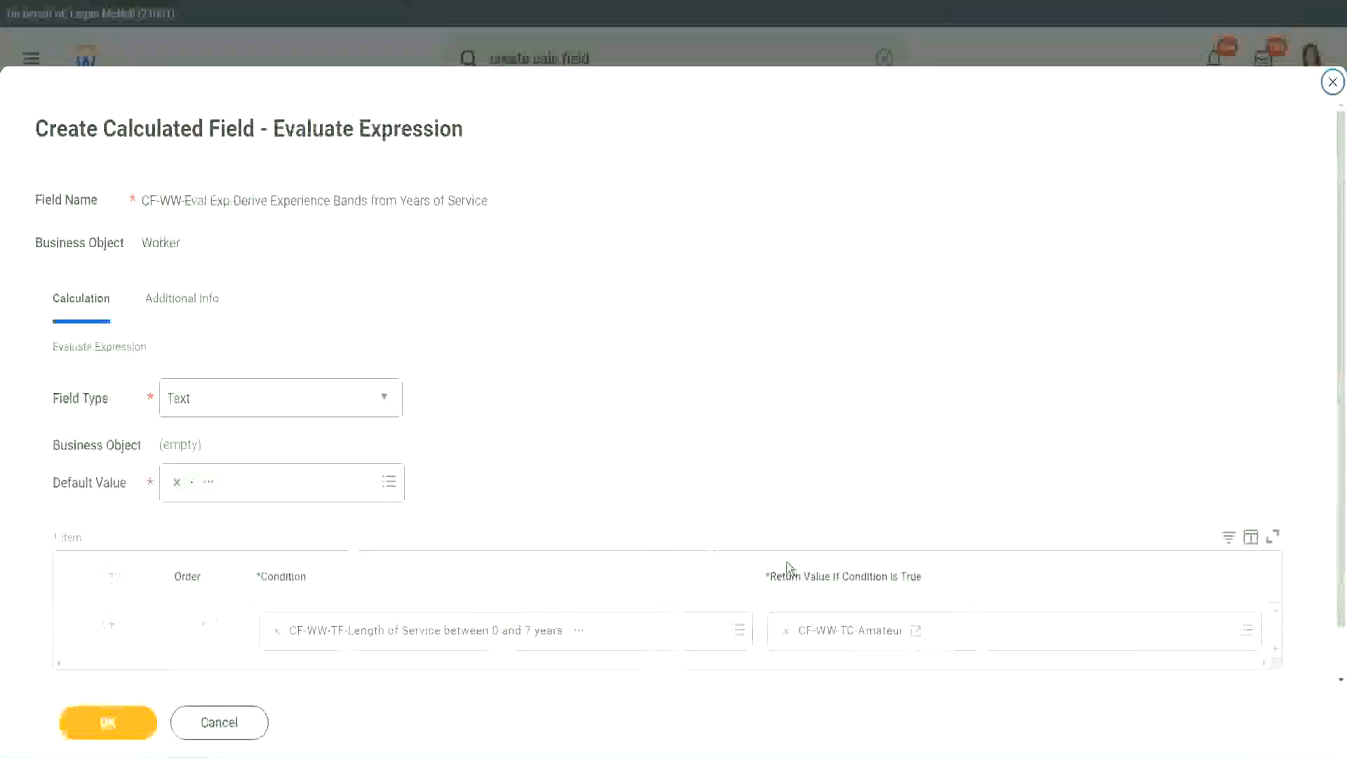
right_click(836, 634)
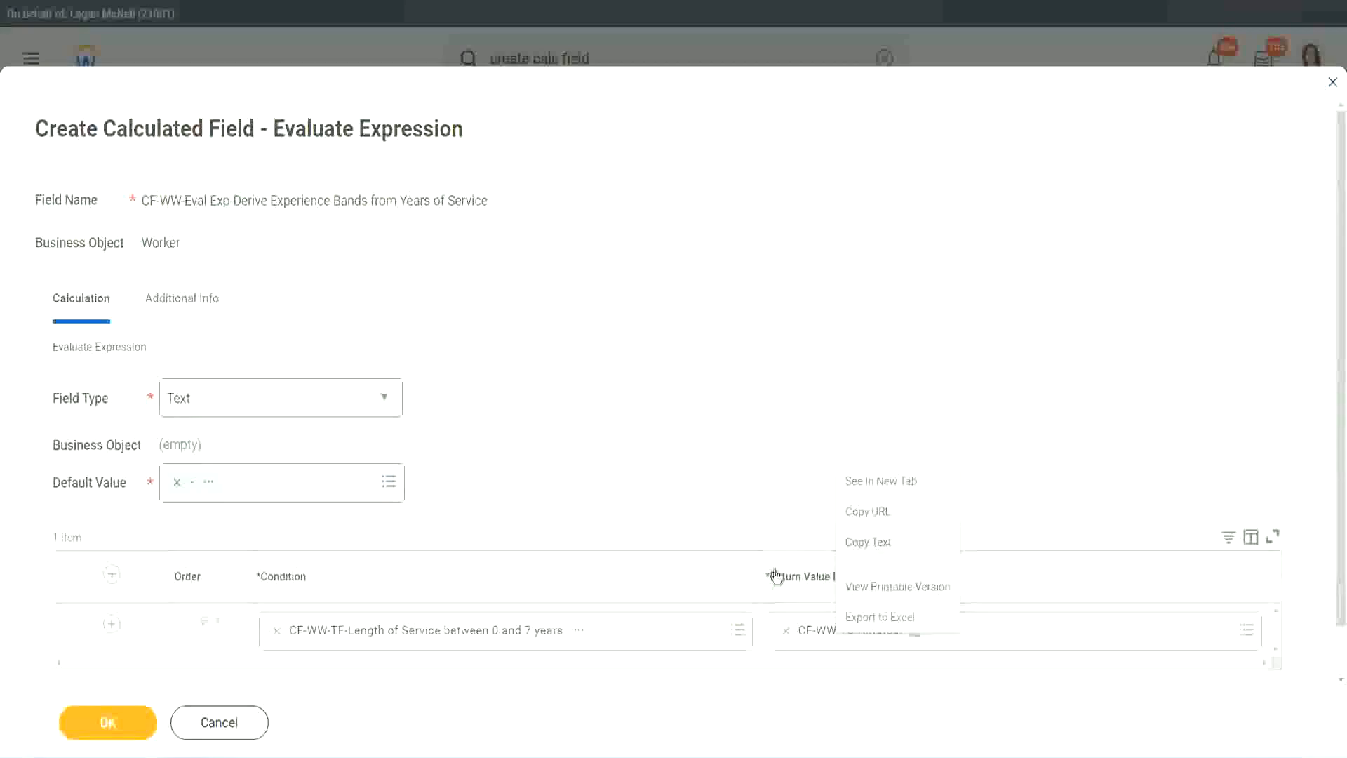
left_click(835, 638)
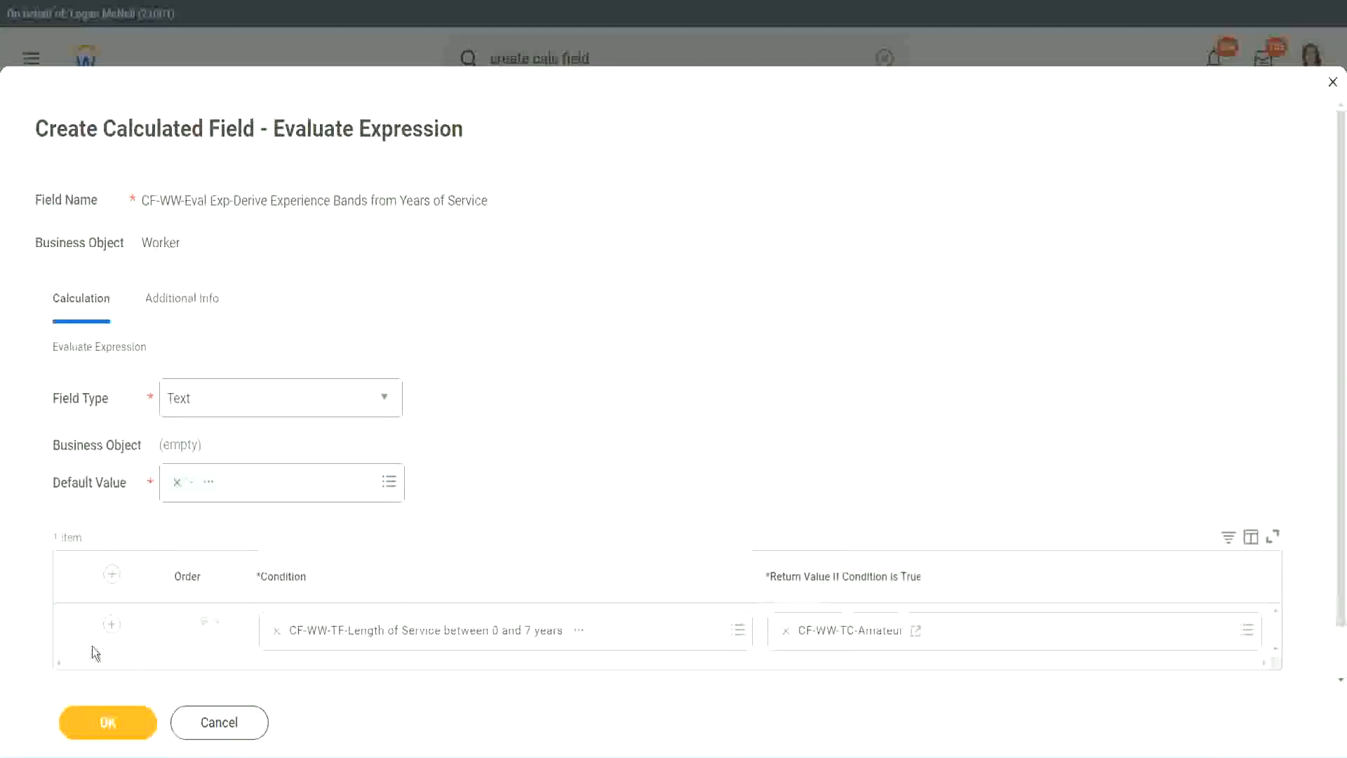
- Add three more rows below the first condition in the Evaluate Expression table
left_click(111, 624)
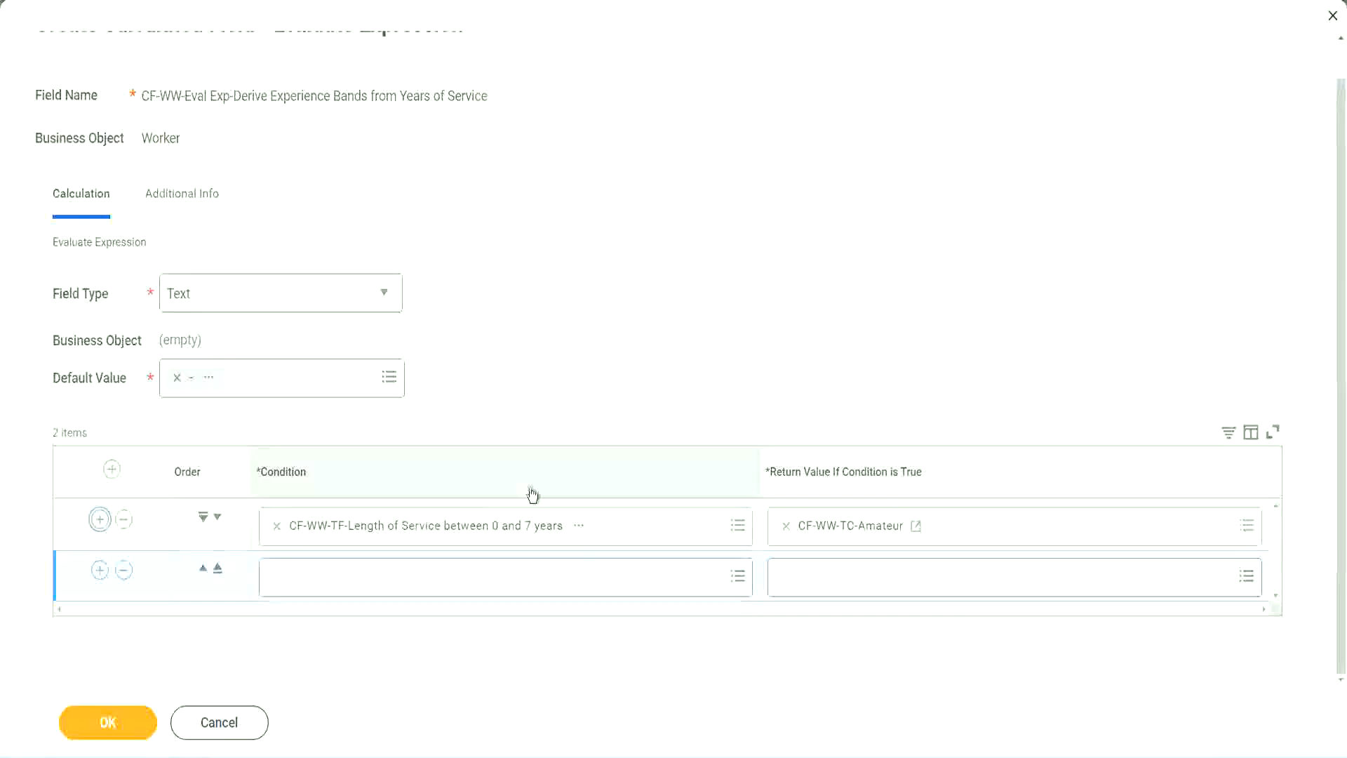
left_click(100, 572)
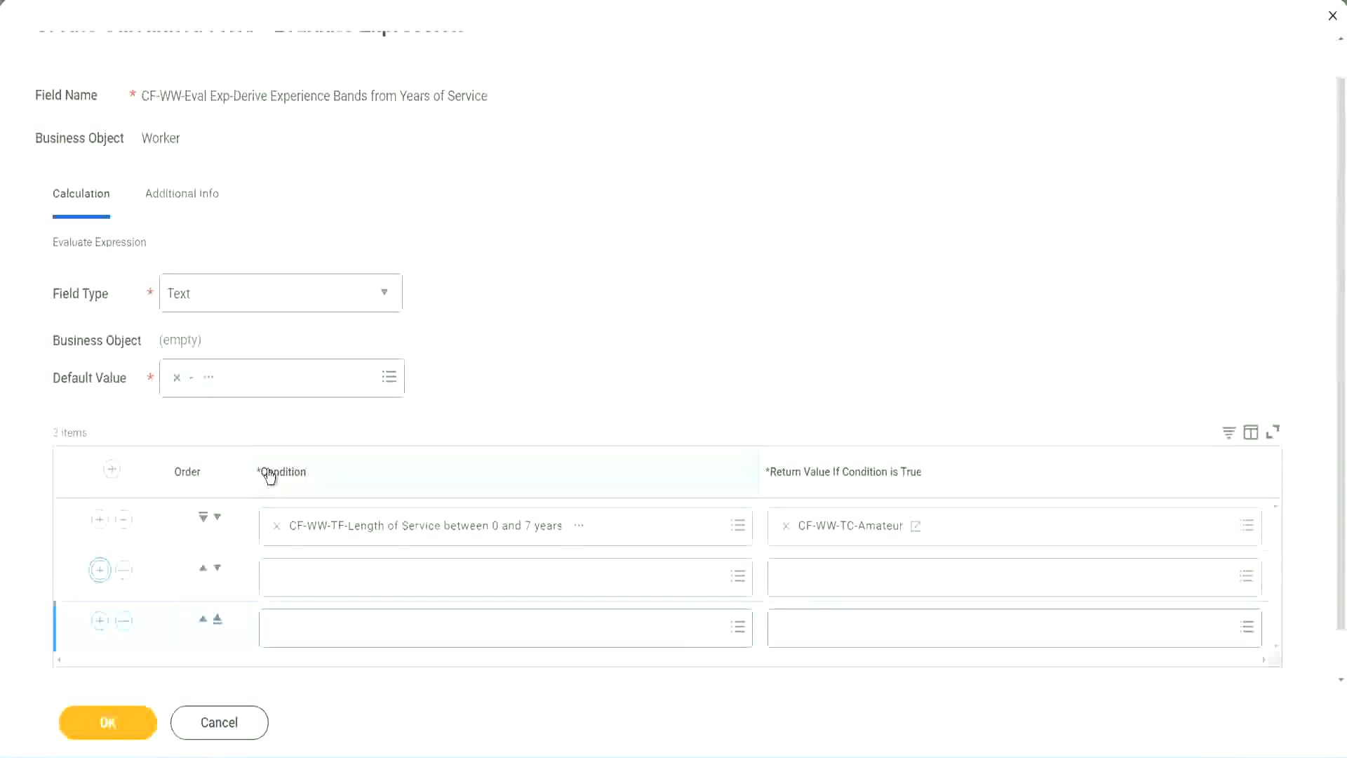
left_click(99, 572)
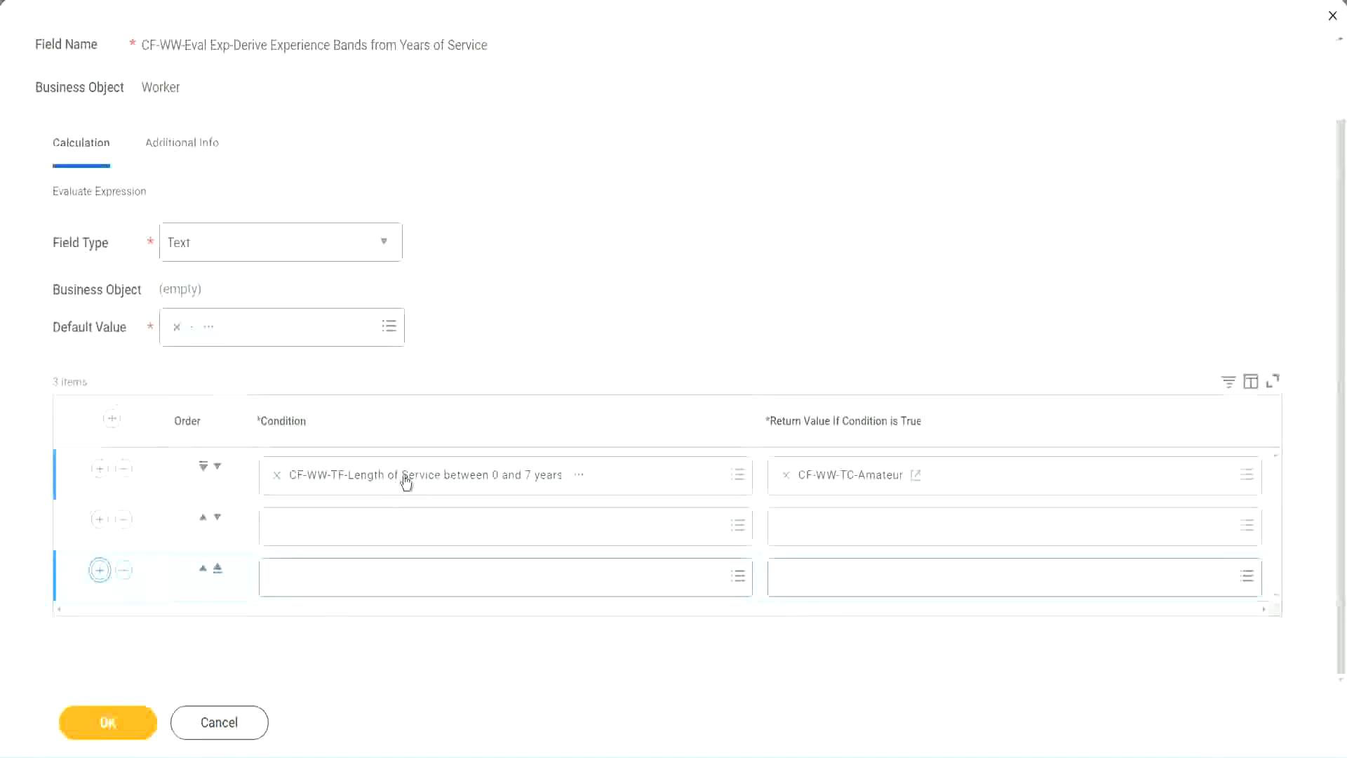
- Set the second row's condition to CF-WW-TF-Length of Service between 8 and 15 years
left_click(331, 532)
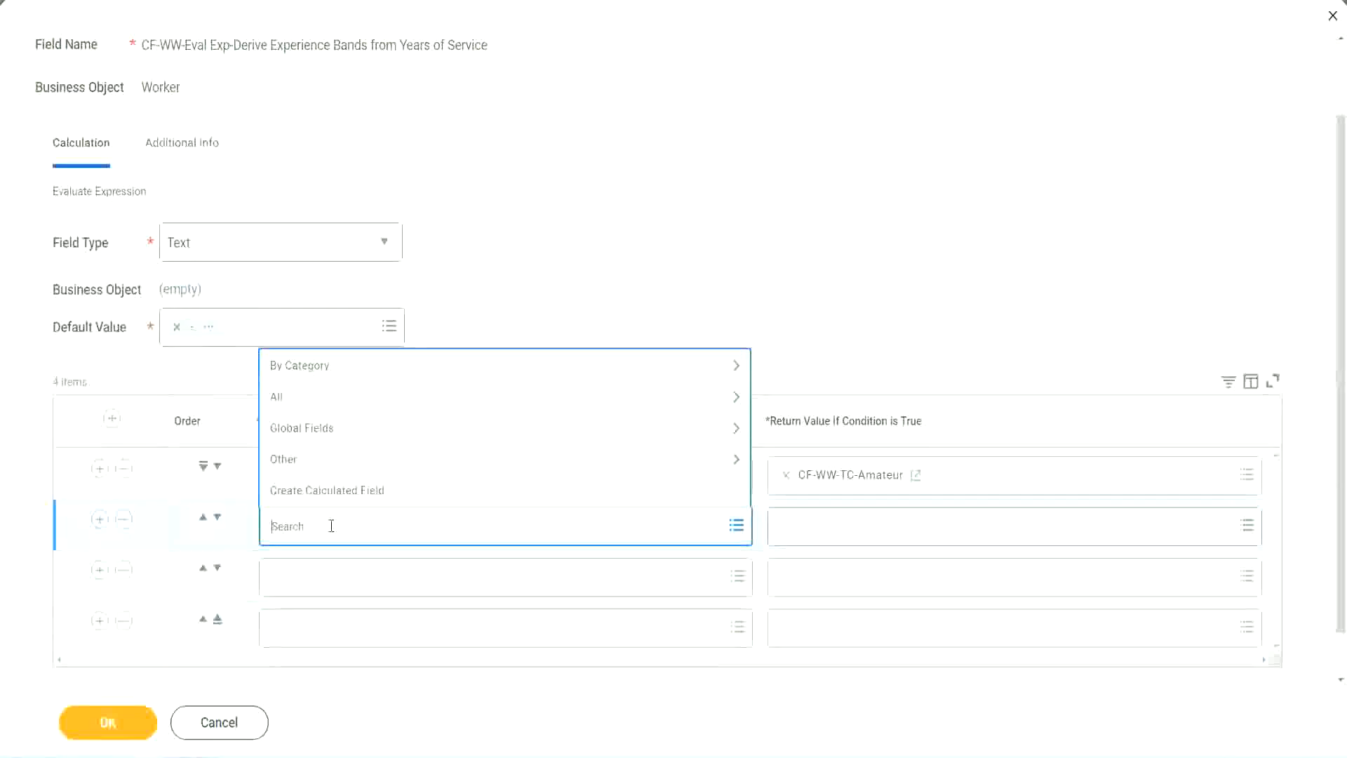
type("cf-ww-tf")
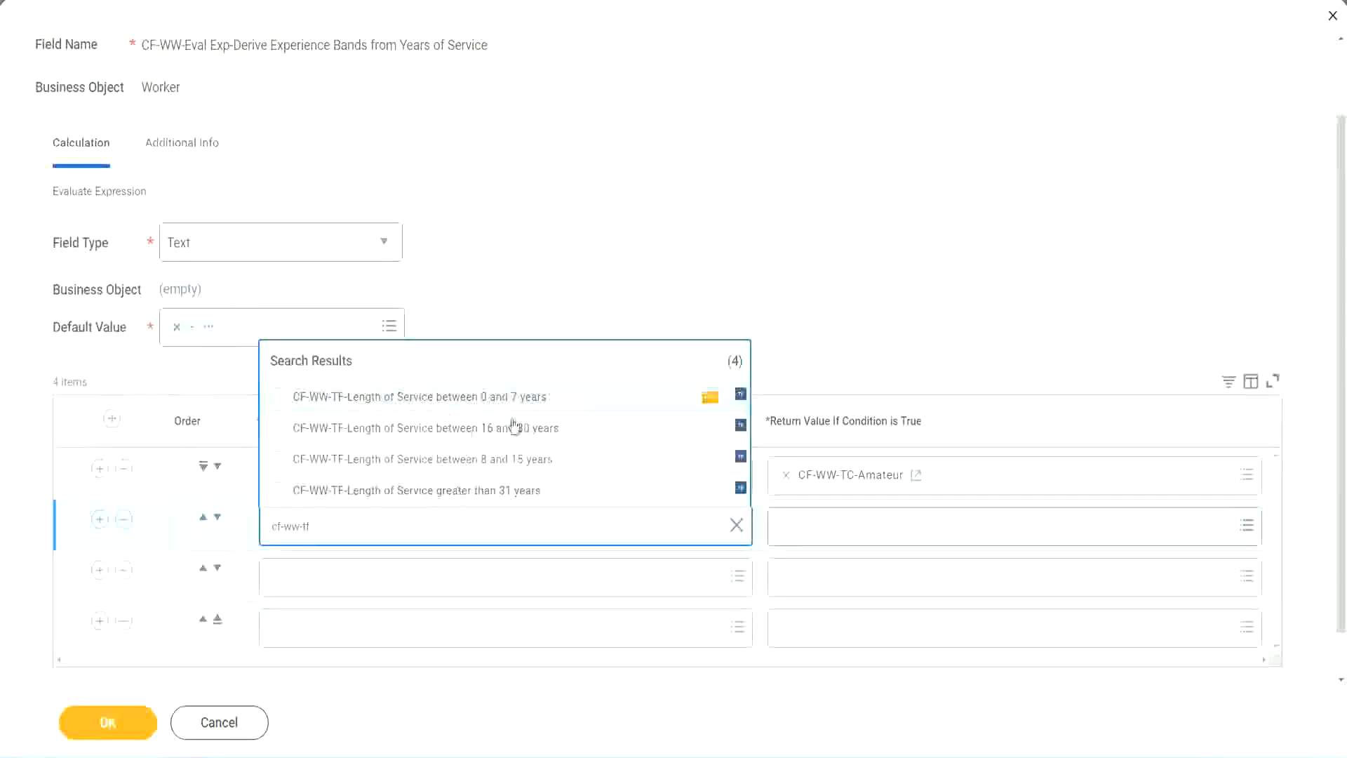
left_click(517, 465)
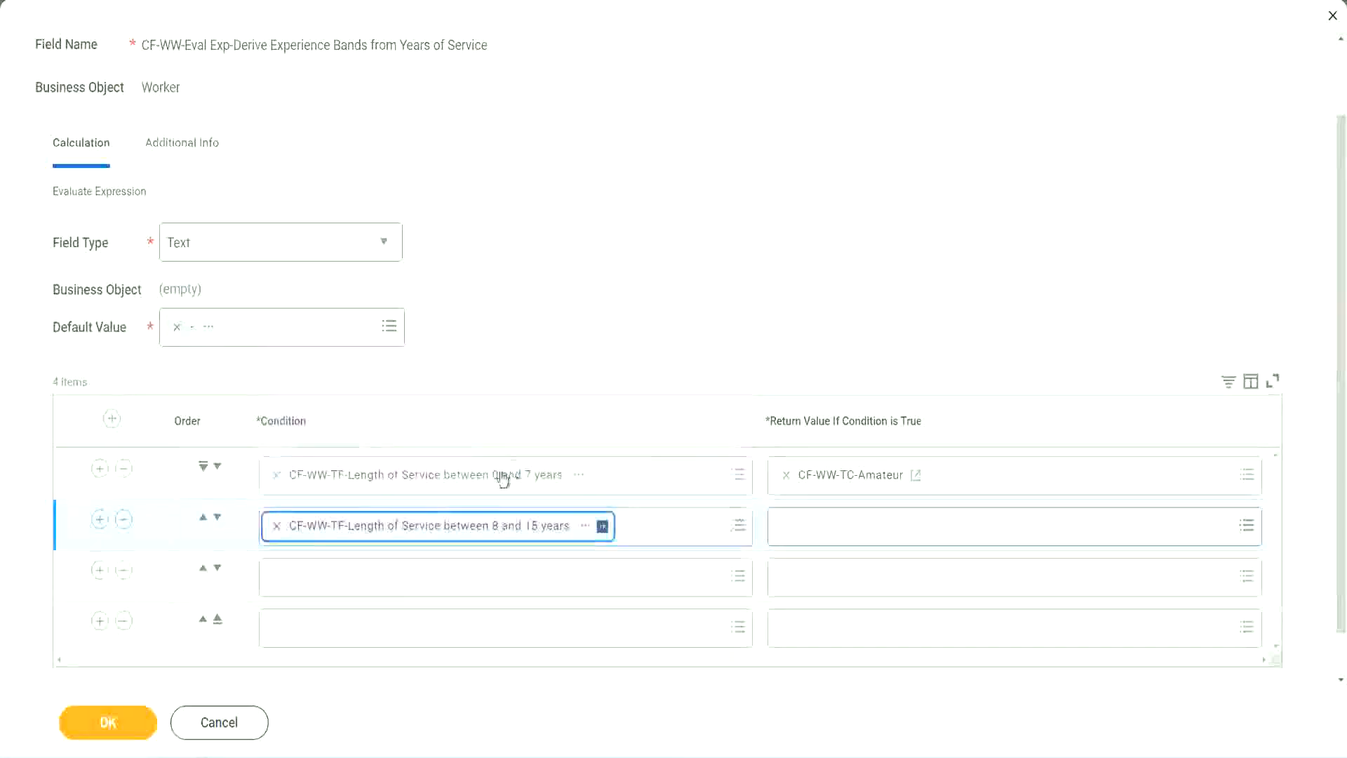
- Set the third row's condition to CF-WW-TF-Length of Service between 16 and 30 years
left_click(339, 577)
type("cf")
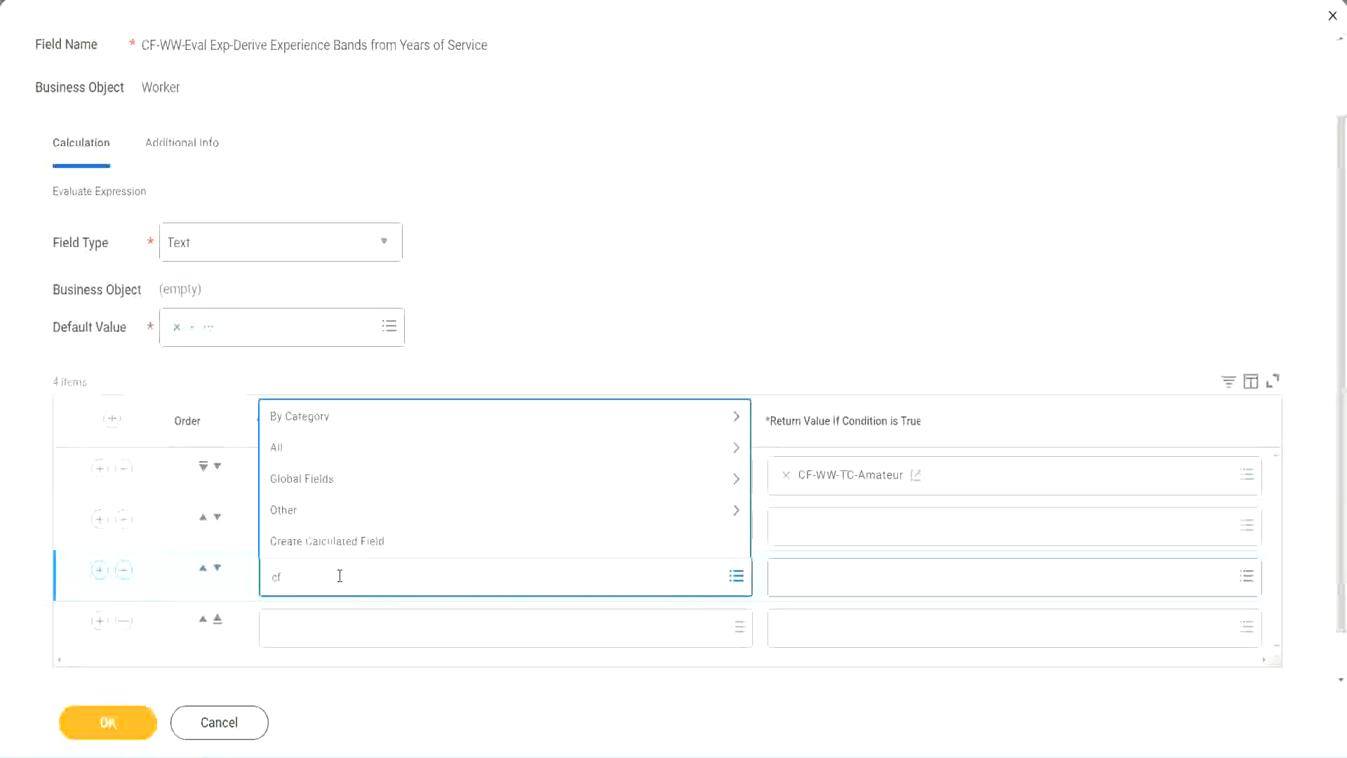
type("-ww-tf")
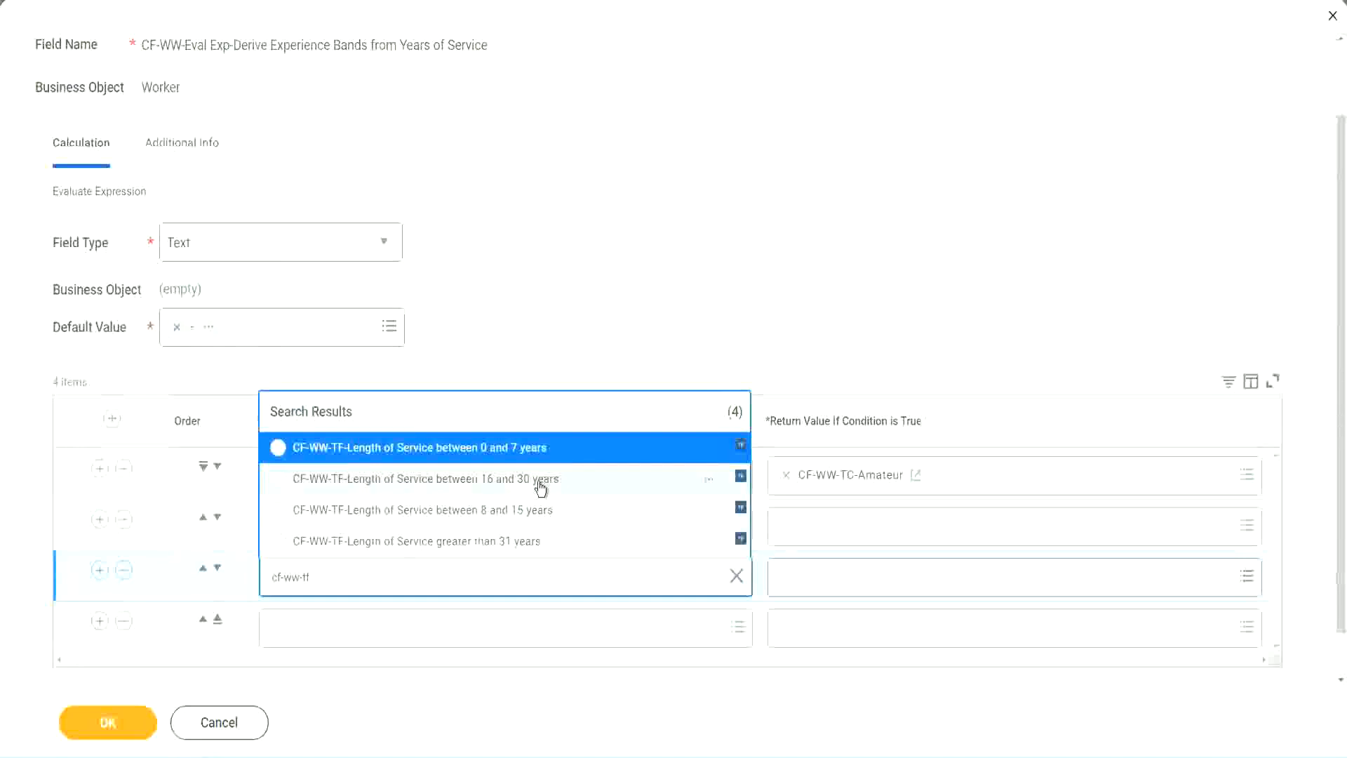
left_click(540, 487)
- Set the fourth row's condition to CF-WW-TF-Length of Service greater than 31 years
left_click(316, 628)
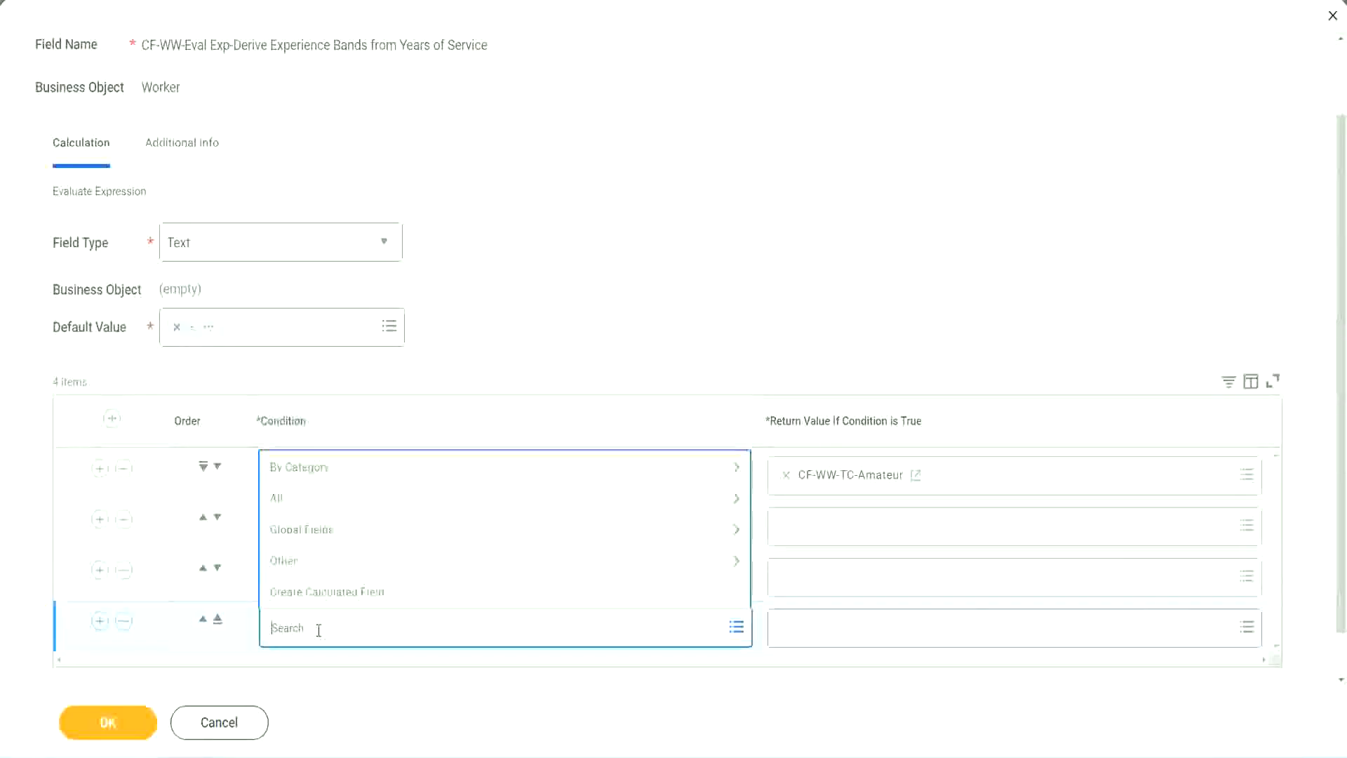
type("cf-ww")
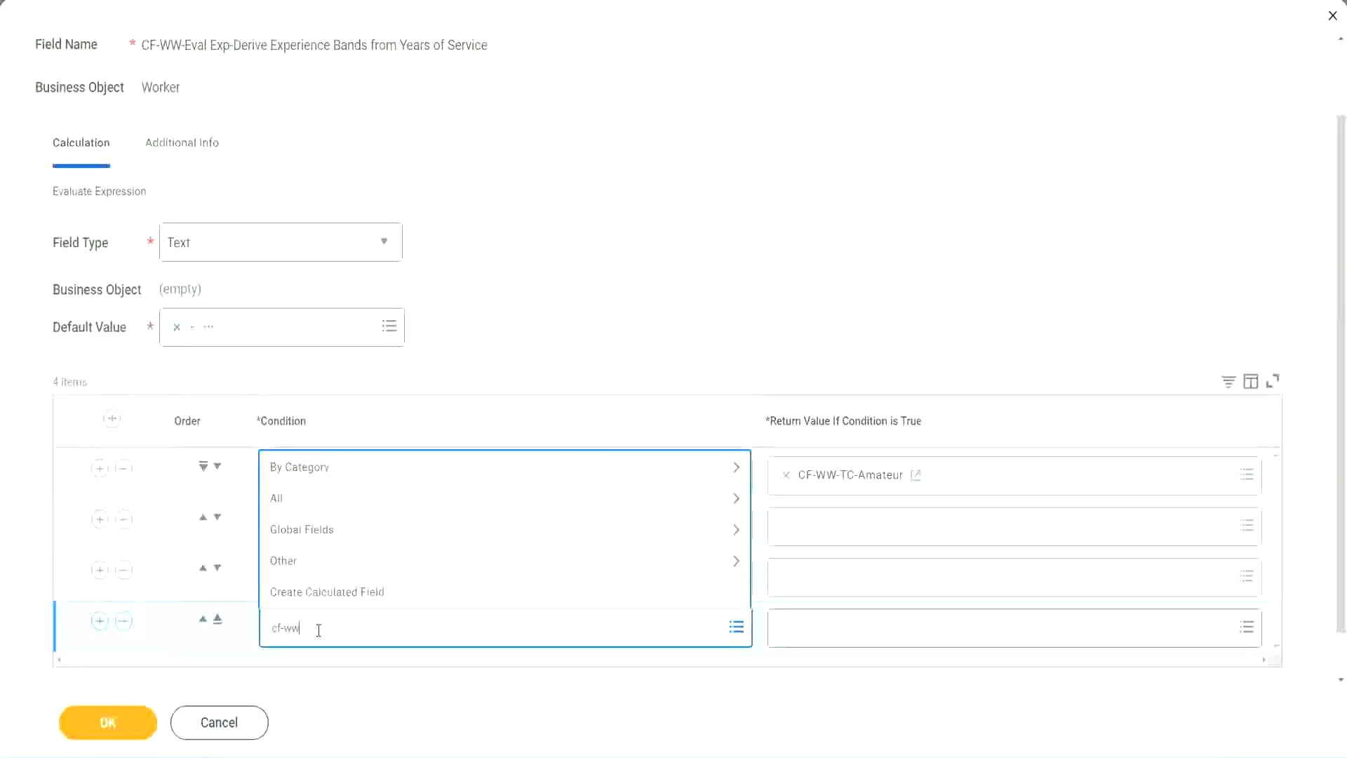
type(" tf 31")
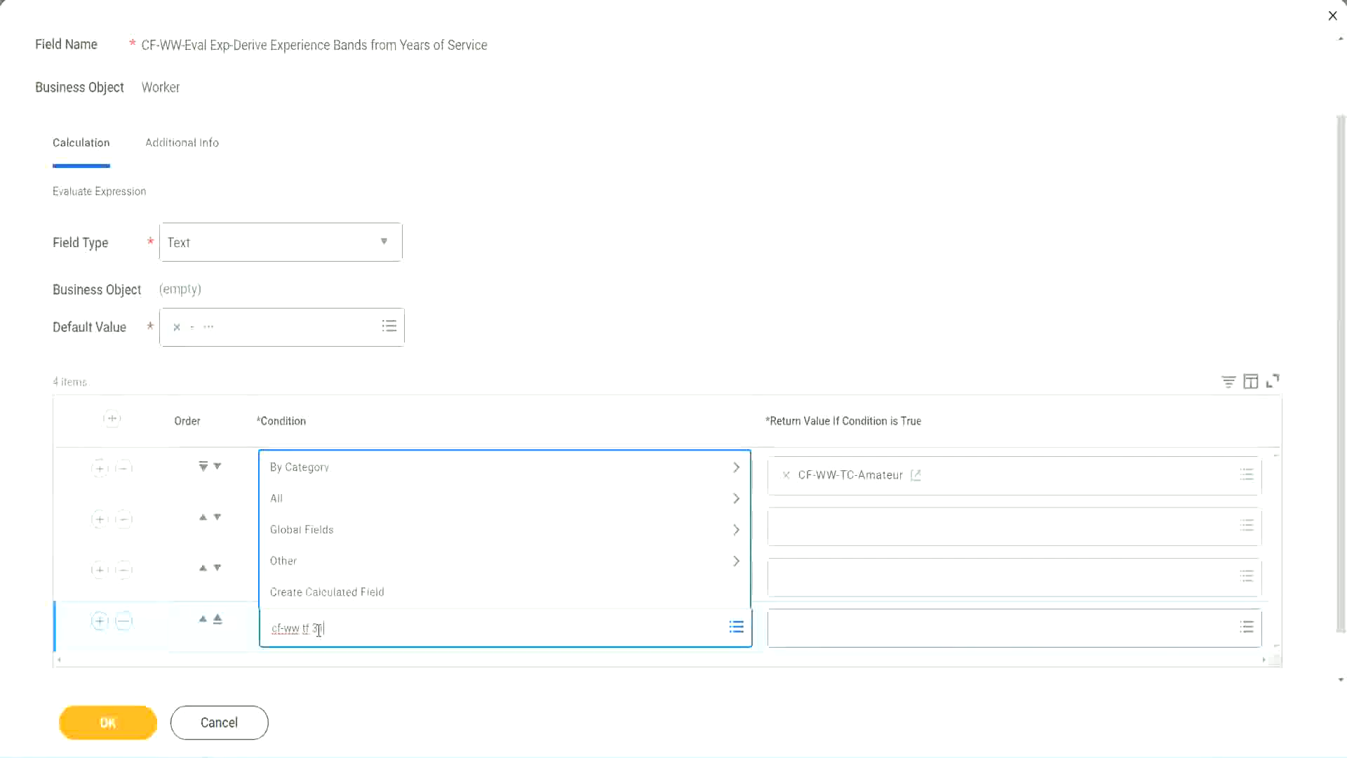
key("Return")
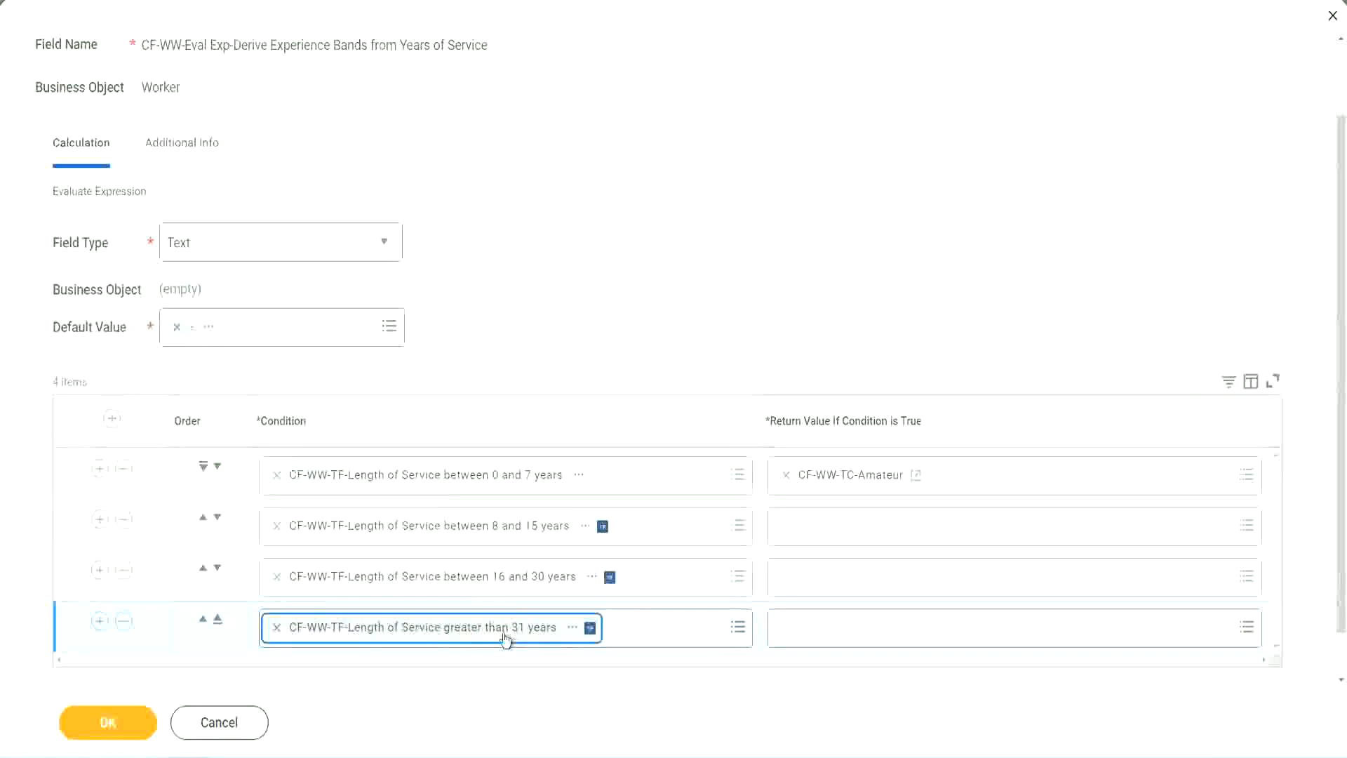
left_click(604, 289)
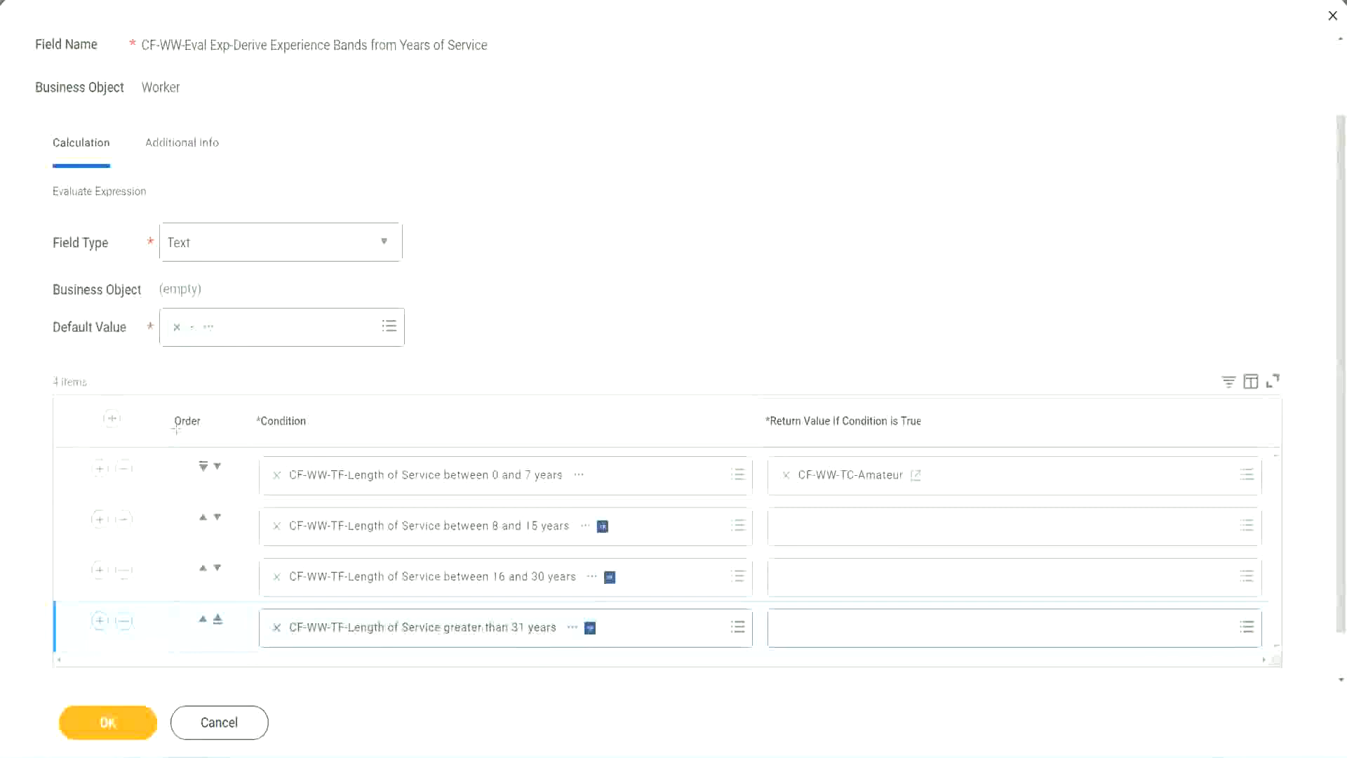
- Move the 8 to 15 years condition above the 0 to 7 years condition
left_click_drag(151, 410, 149, 554)
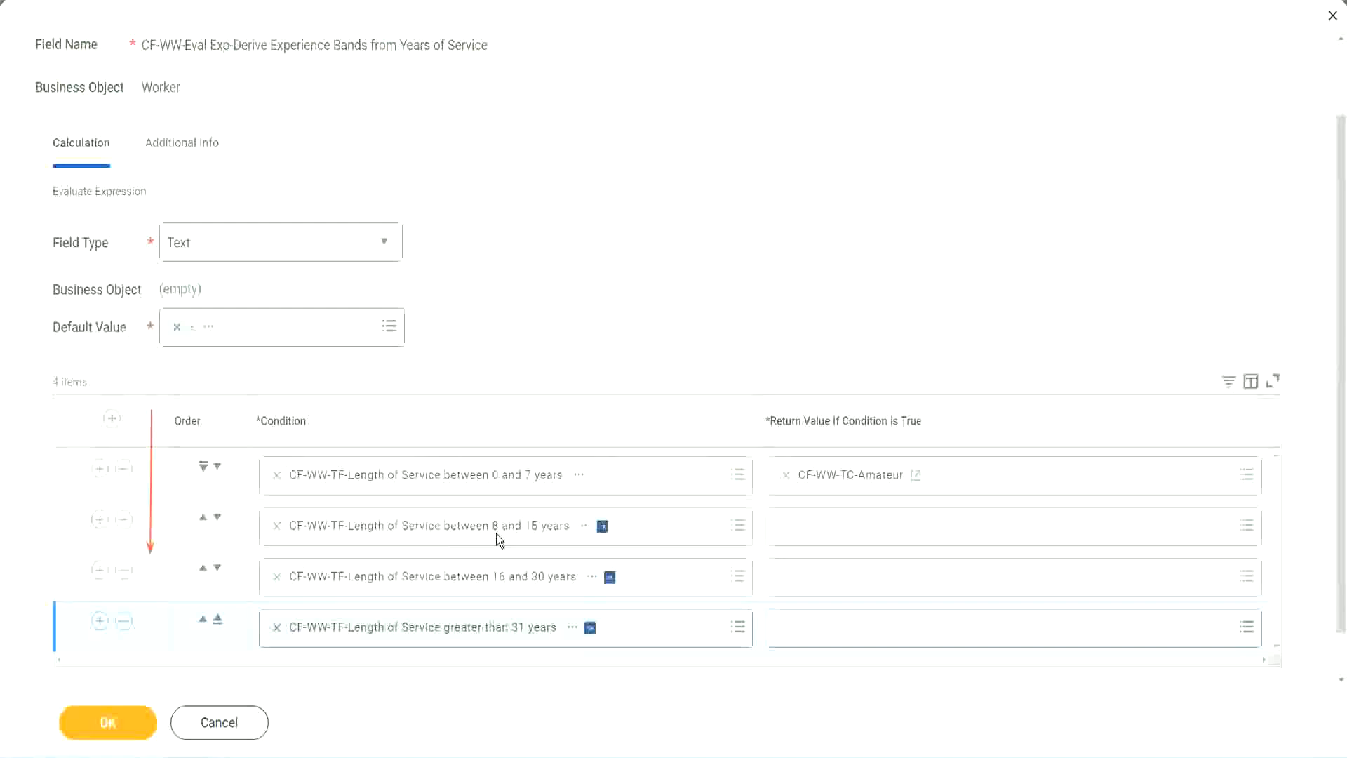
left_click(203, 519)
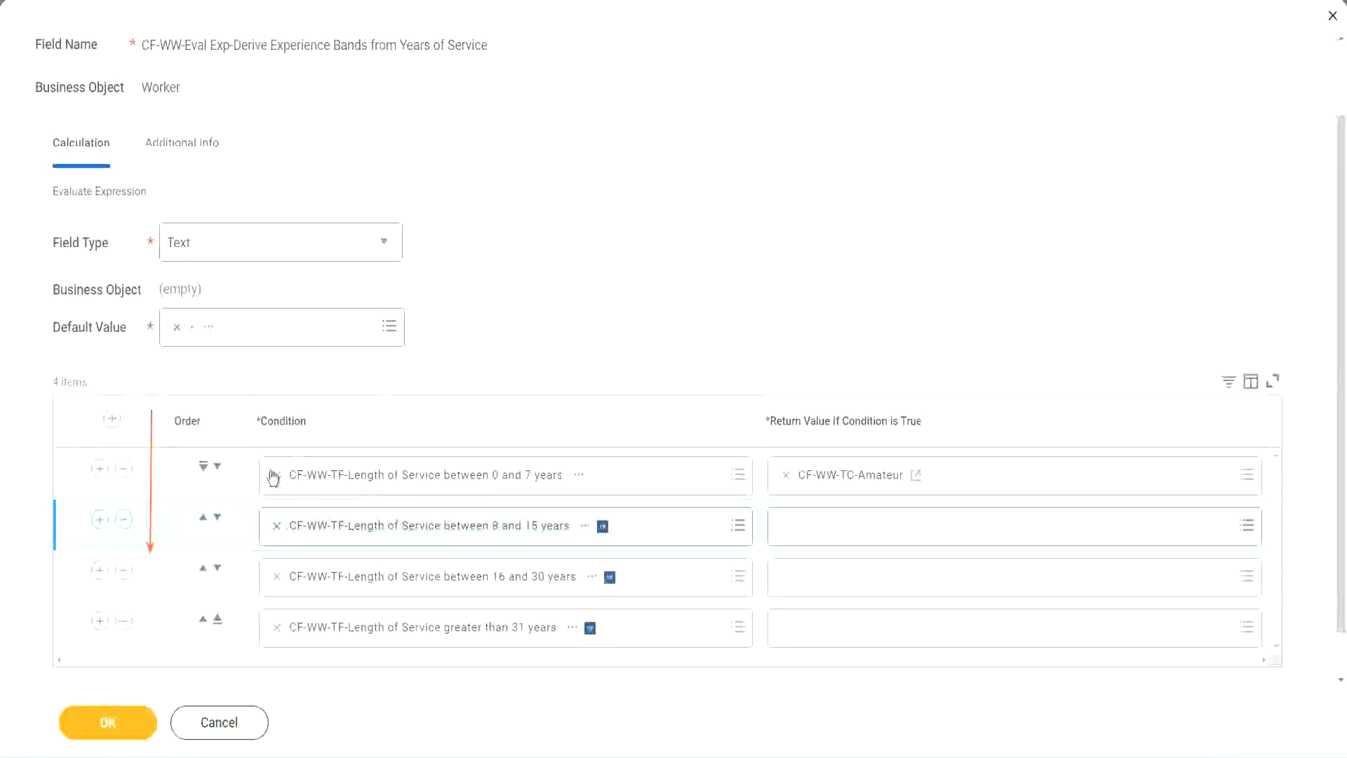
left_click(203, 519)
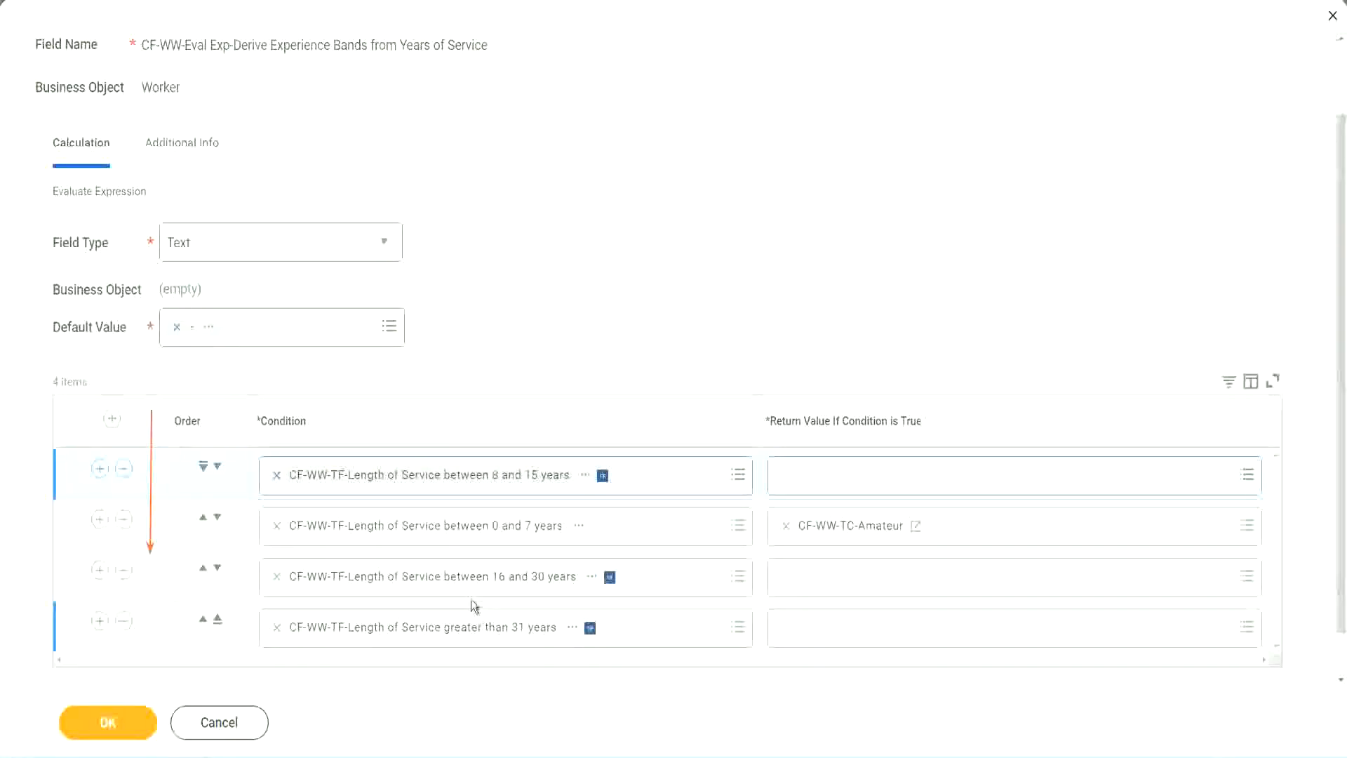
- Copy the CF-WW-TC-Amateur field name and move the 8 to 15 years condition back below the 0 to 7 years condition
right_click(852, 537)
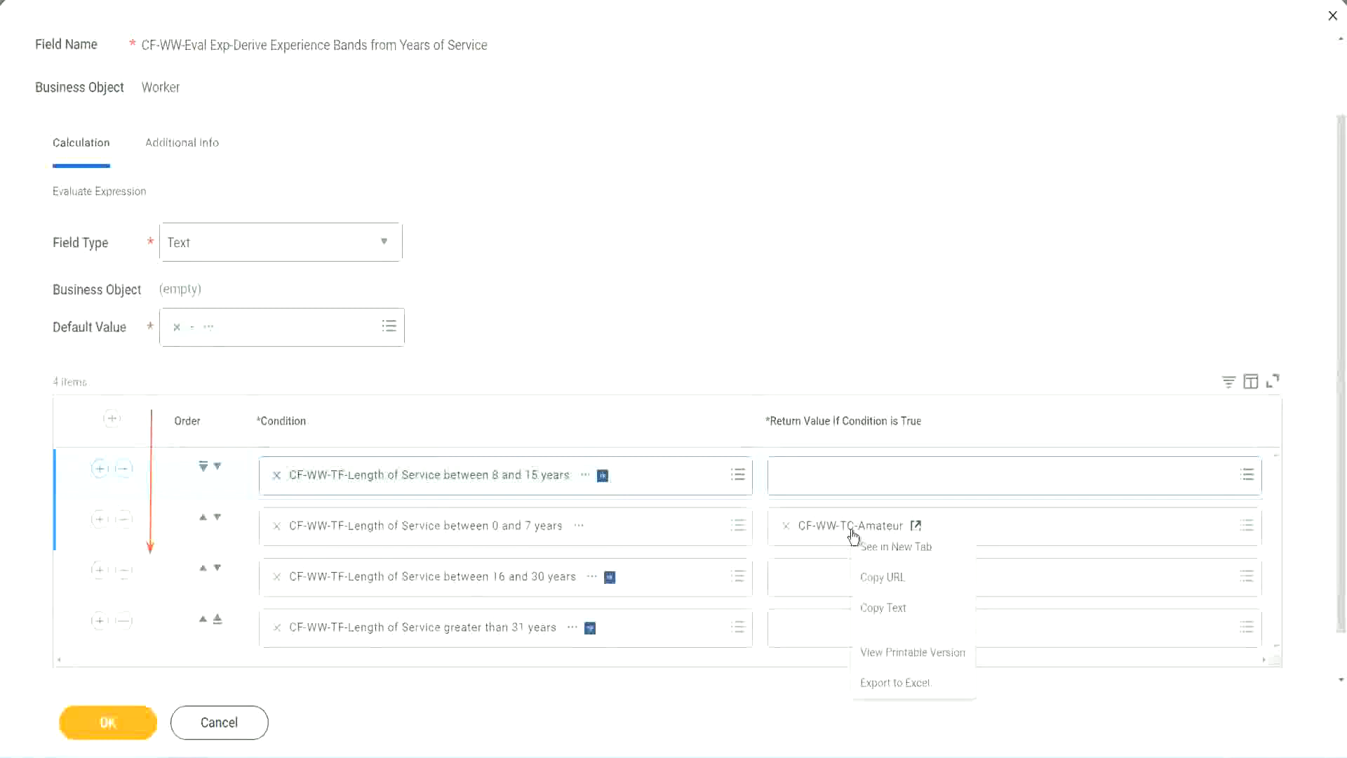
left_click(881, 604)
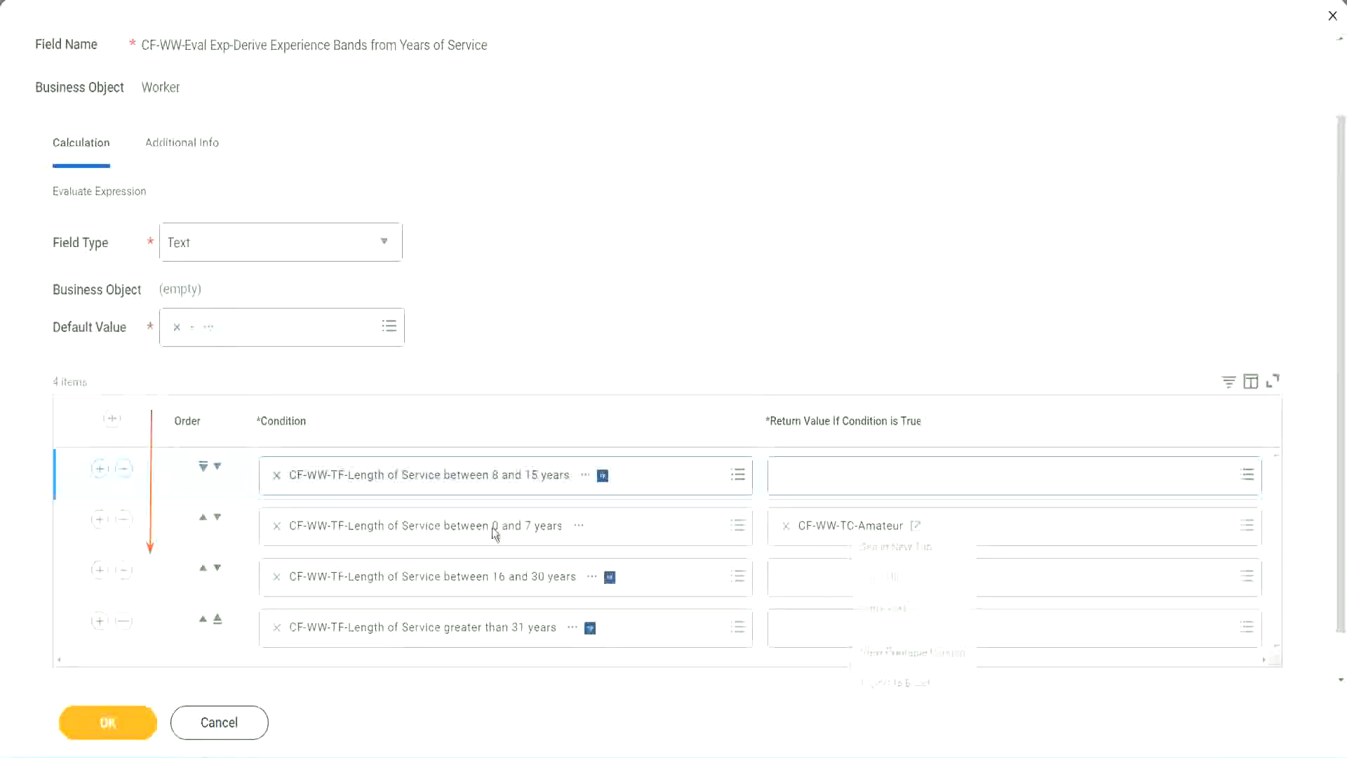
left_click(217, 466)
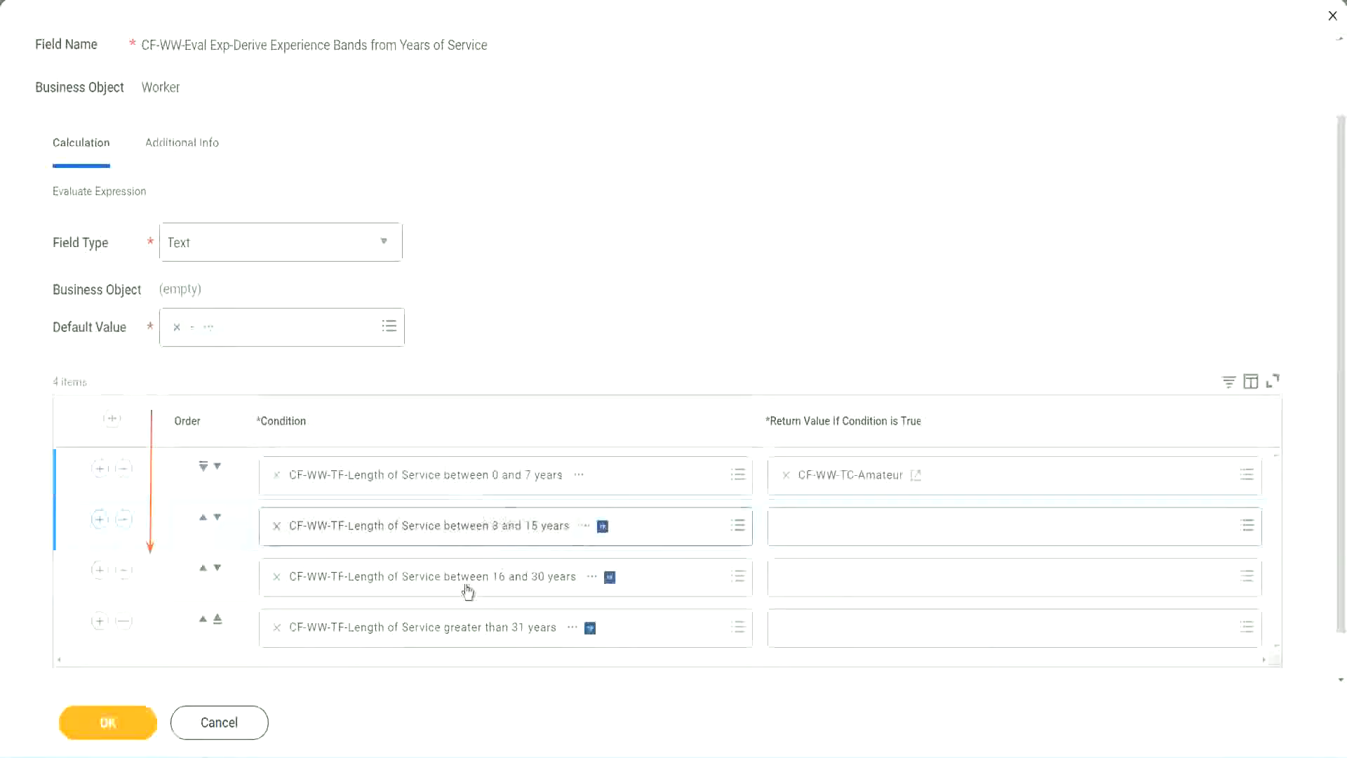
- Create a calculated field for the second row's return value, named CF-WW-TC-Experienced, on the Global business object with the Text Constant function
left_click(787, 527)
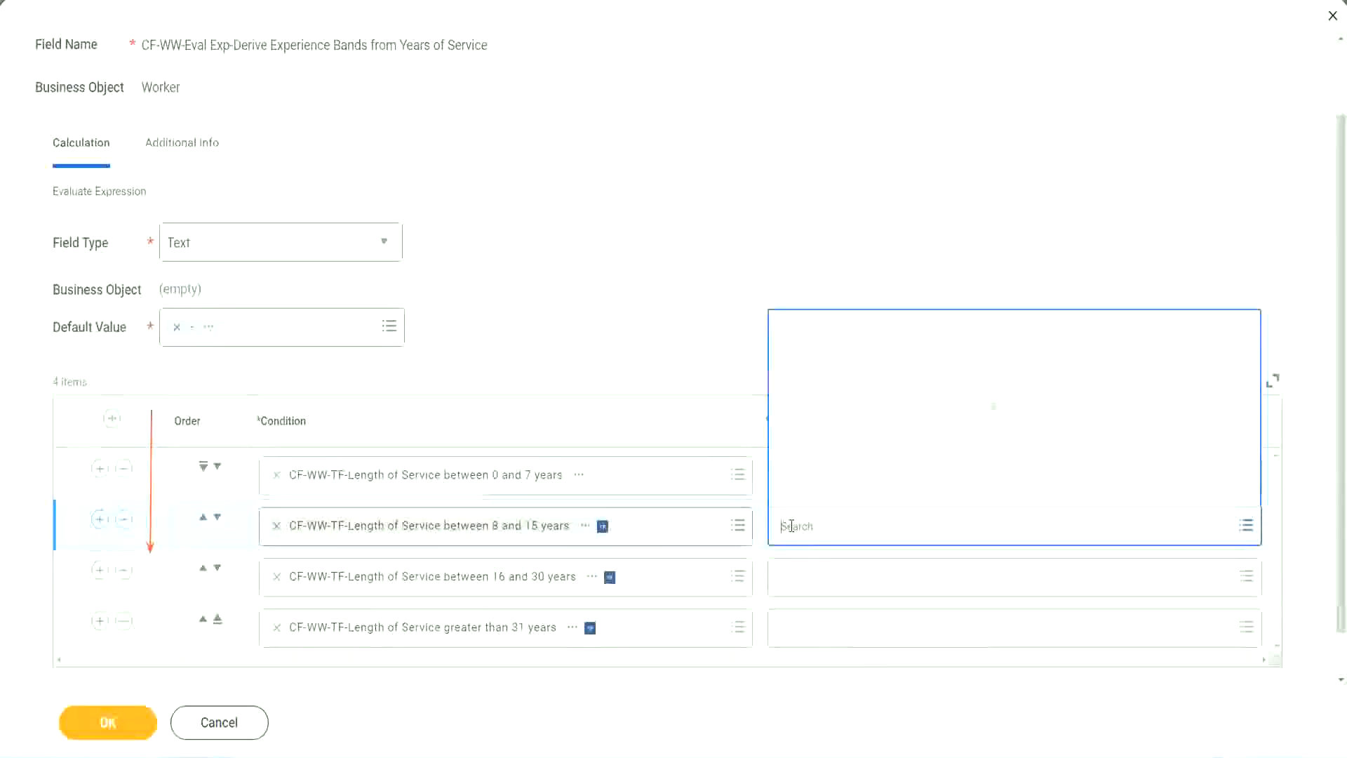
left_click(837, 493)
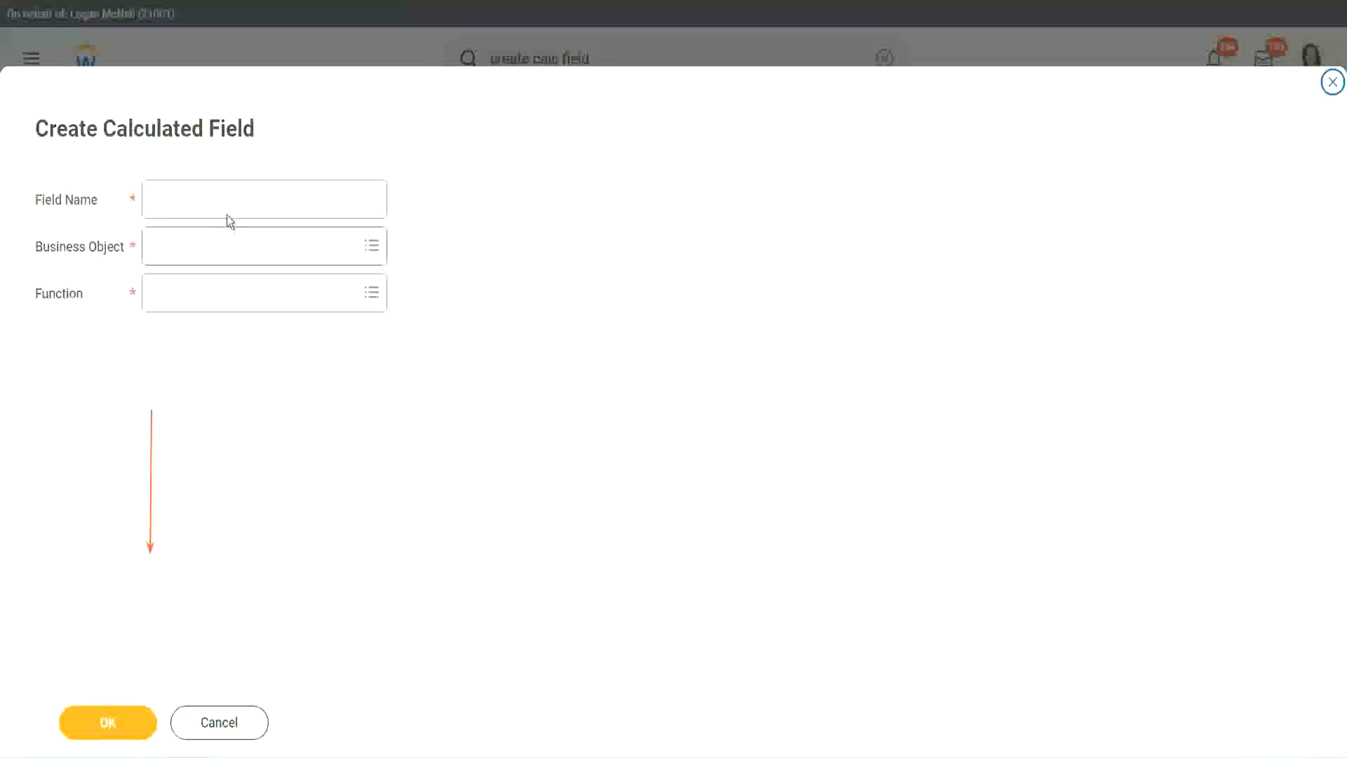
left_click(214, 199)
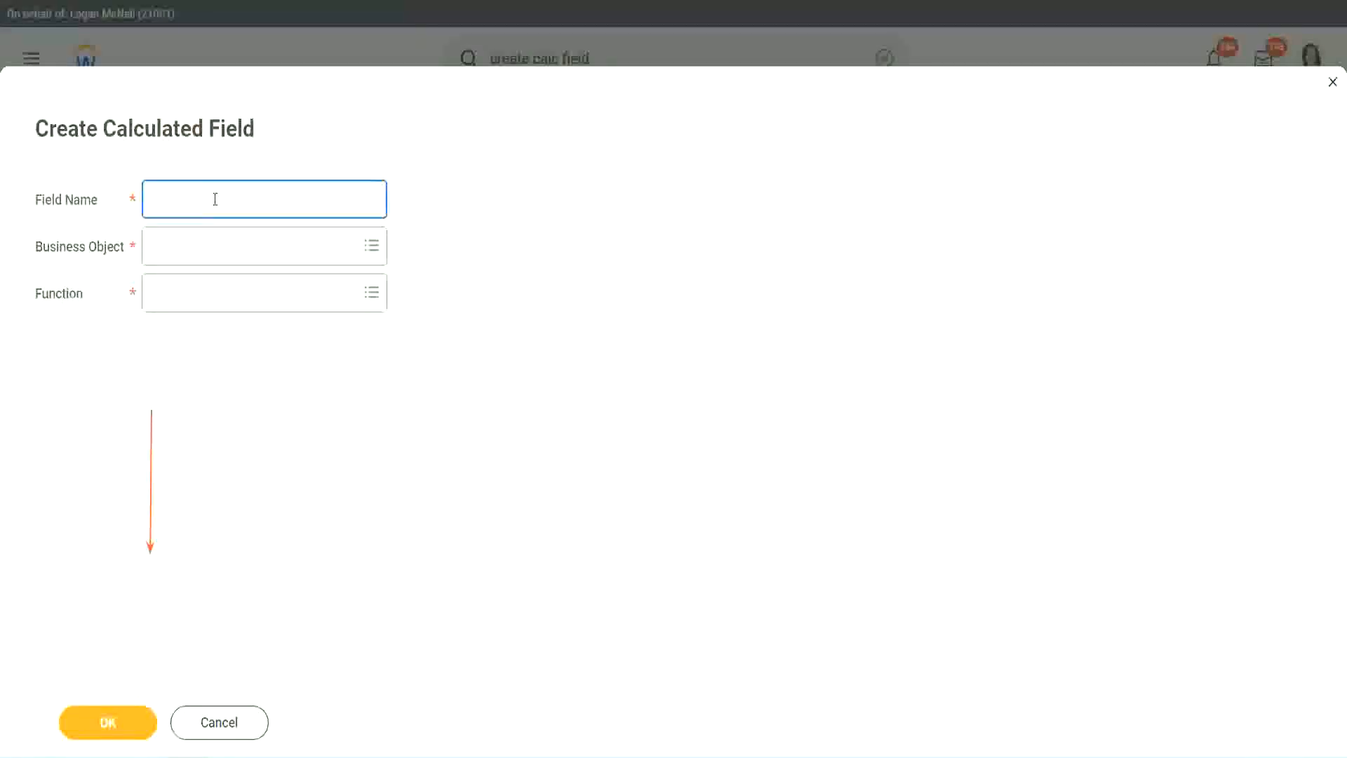
type("CF-WW-TC-Amateur")
double_click(234, 199)
type("Experienced")
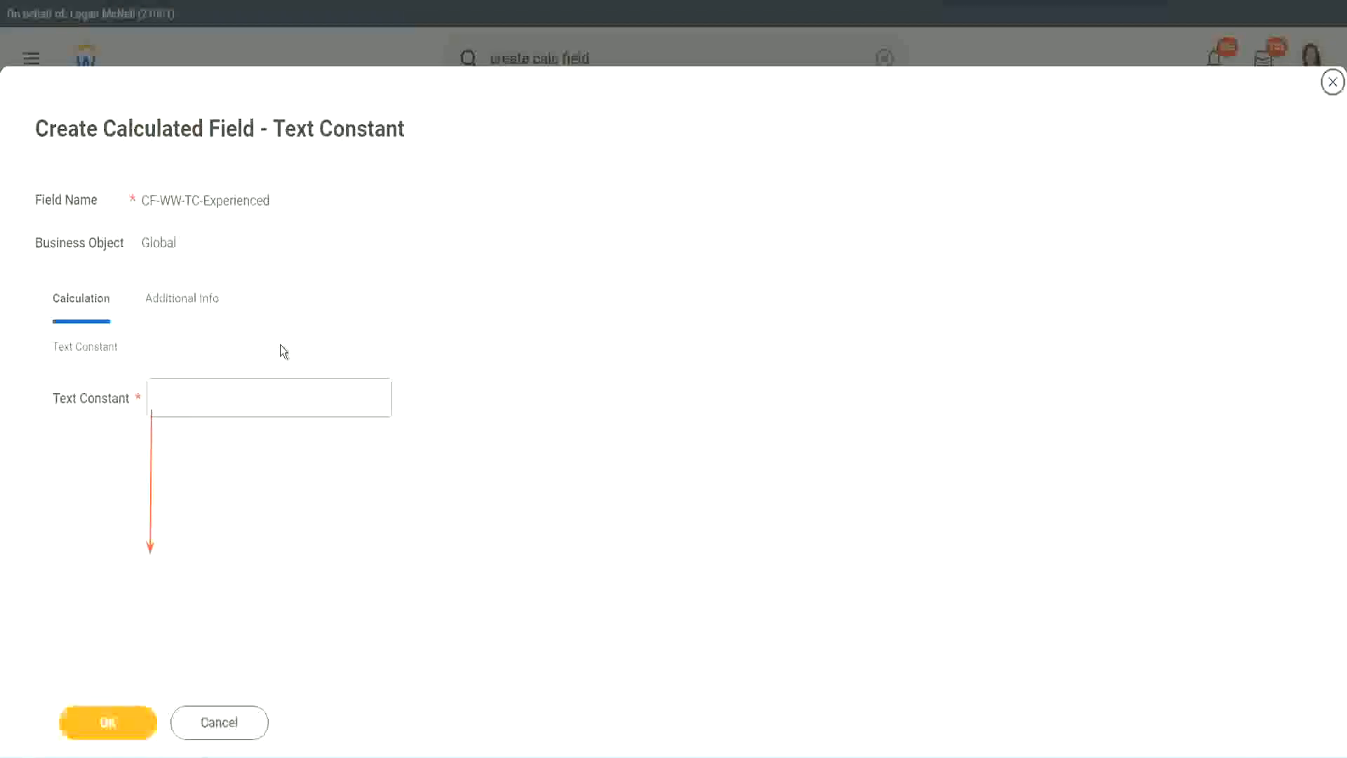
- Enter Experienced as the text constant and save the CF-WW-TC-Experienced field
left_click(205, 399)
type("Ex")
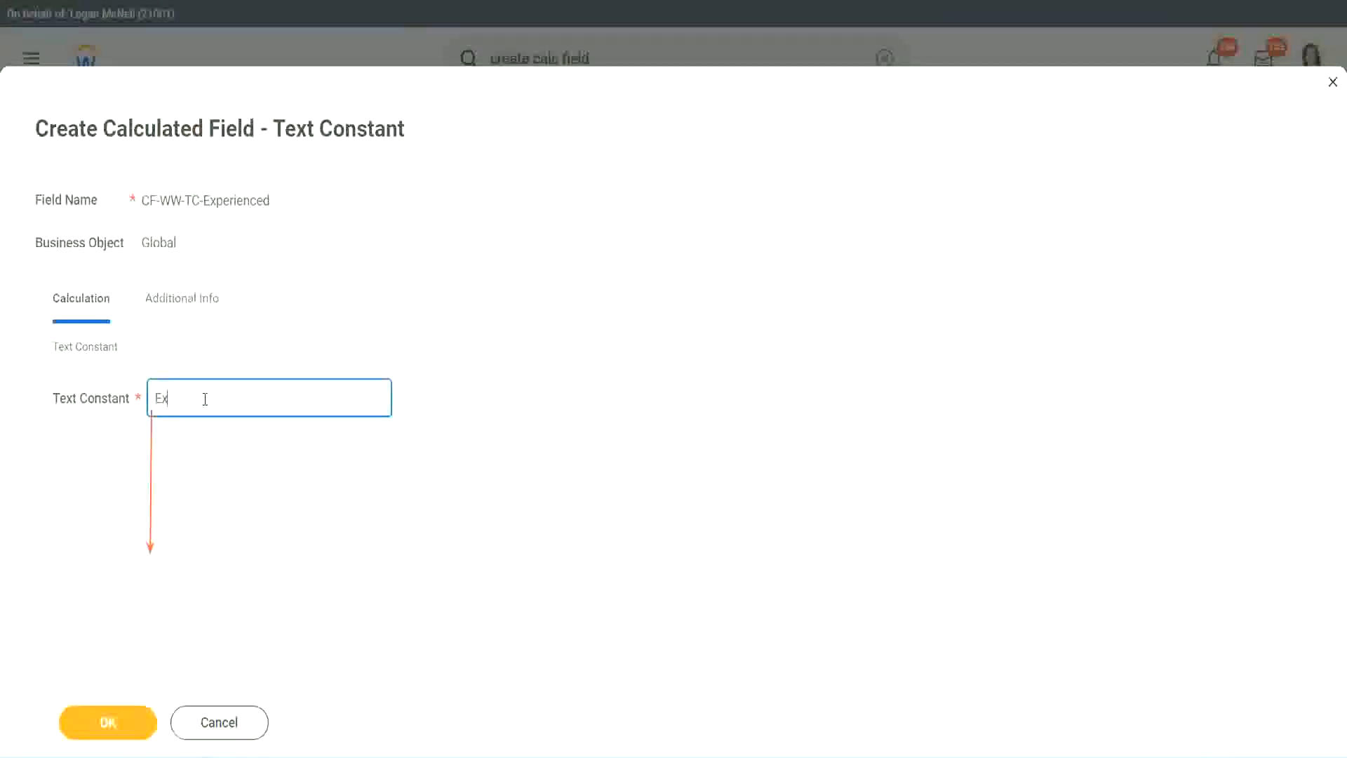
type("perienced")
left_click(112, 722)
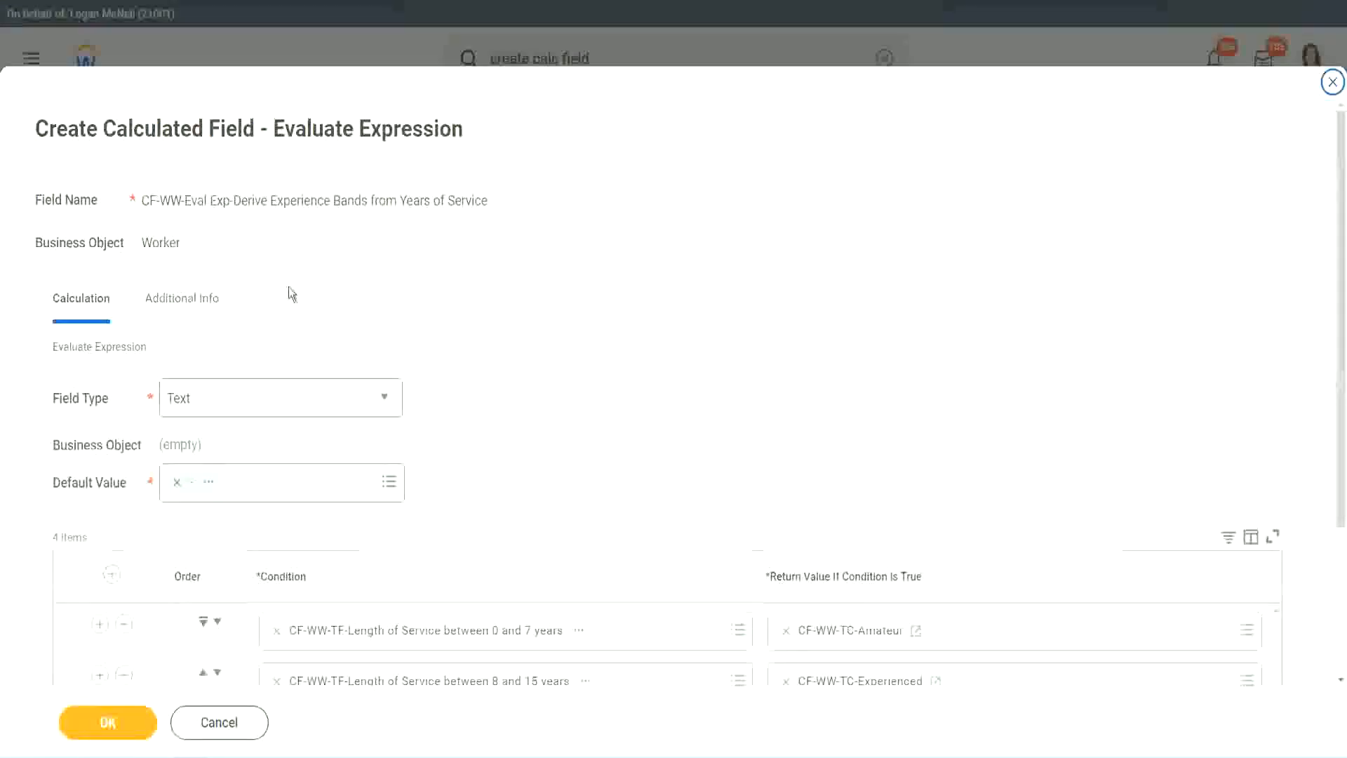
- Start a calculated field for the third row's return value, named CF-WW-TC-Senior, with Global as its business object
scroll(622, 367, "down", 3)
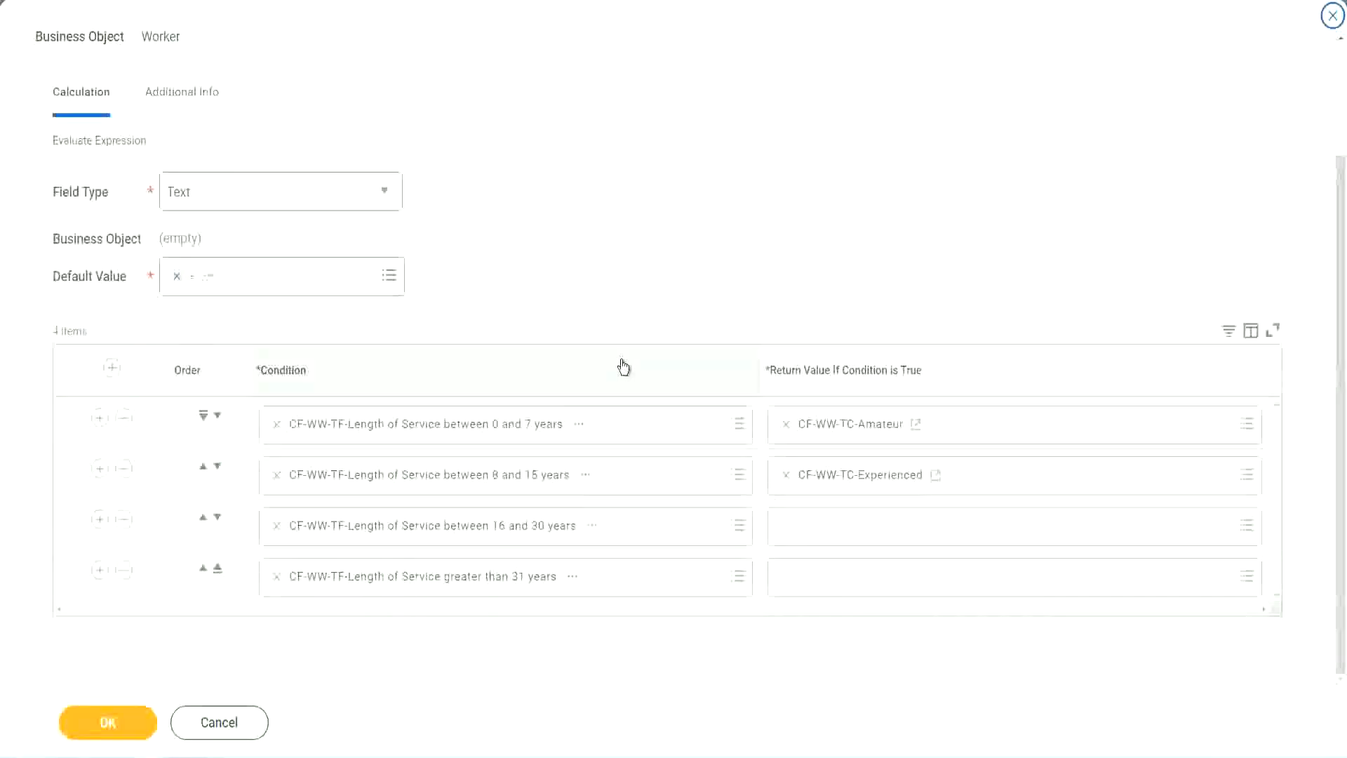
left_click(840, 533)
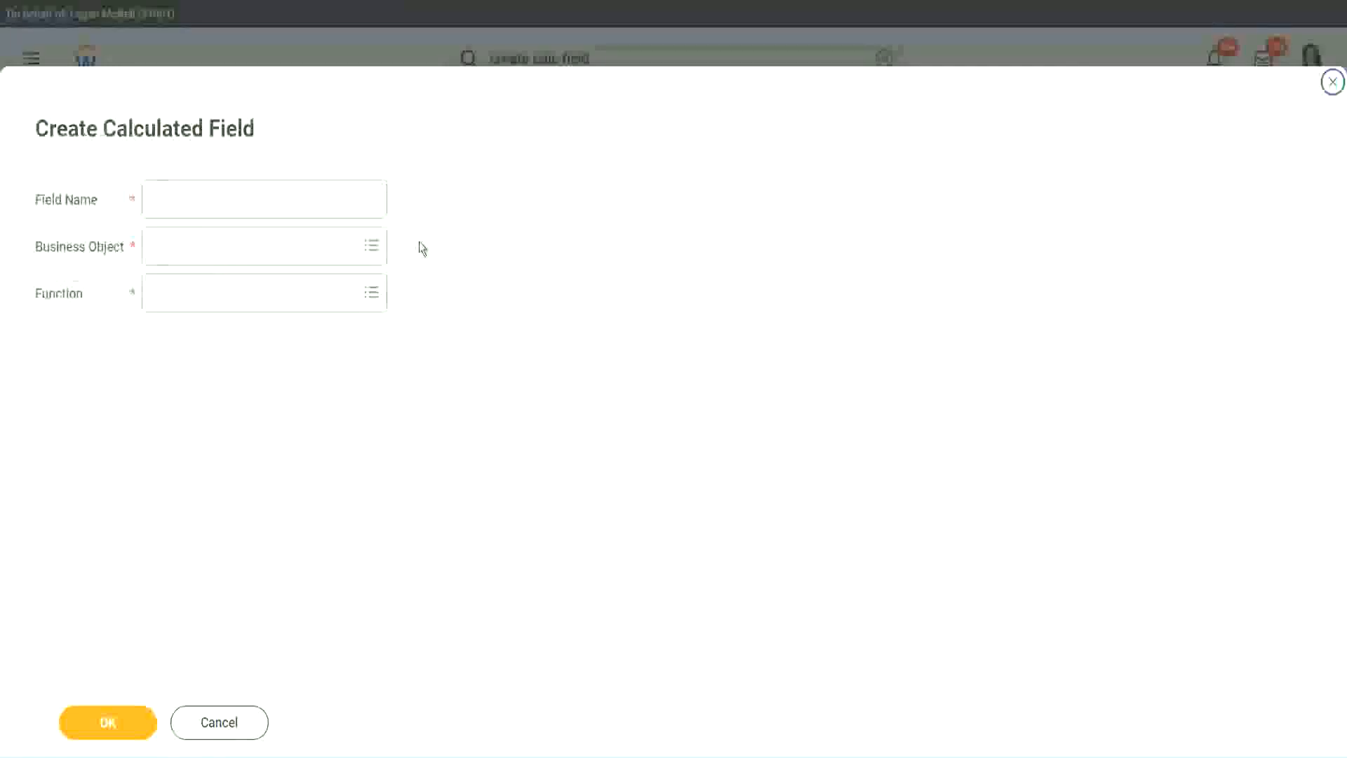
left_click(285, 199)
type("CF-WW-TC-Amateur")
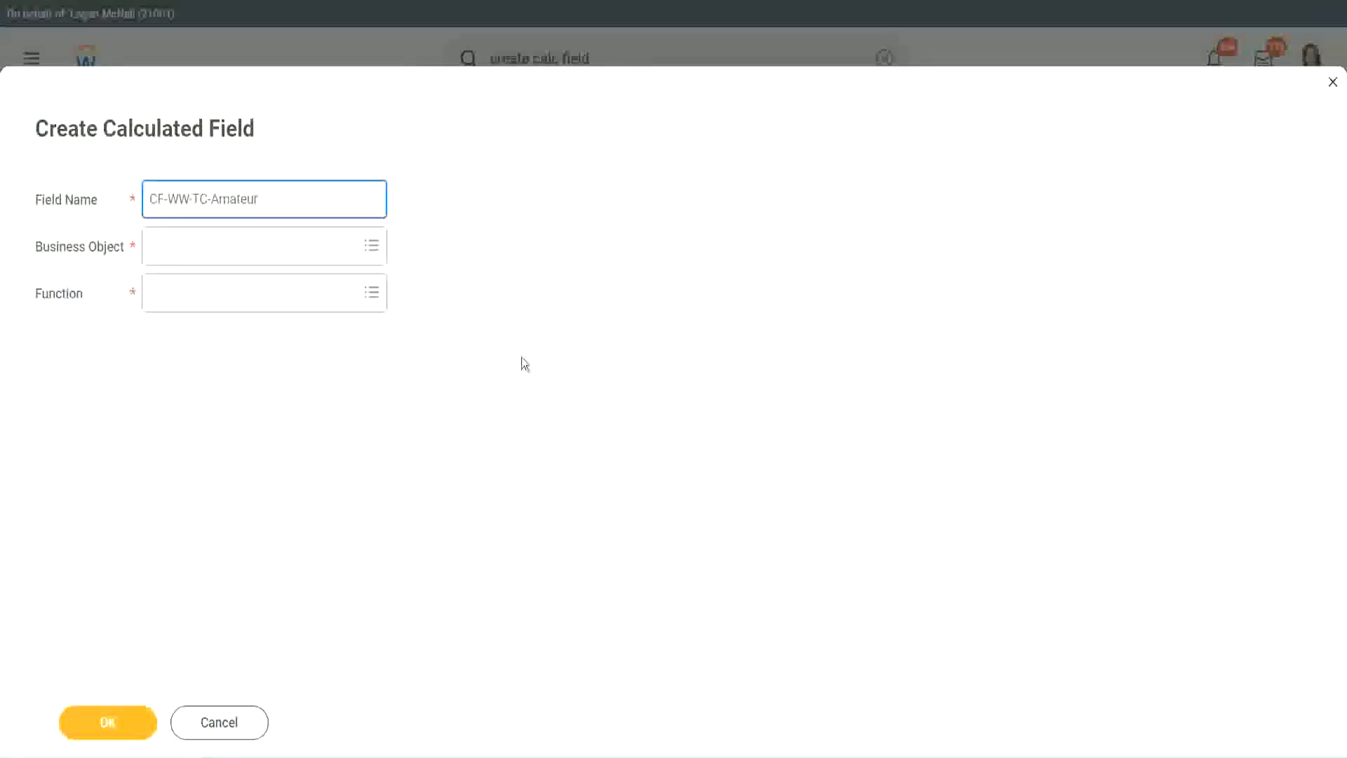
left_click(155, 247)
type("globa")
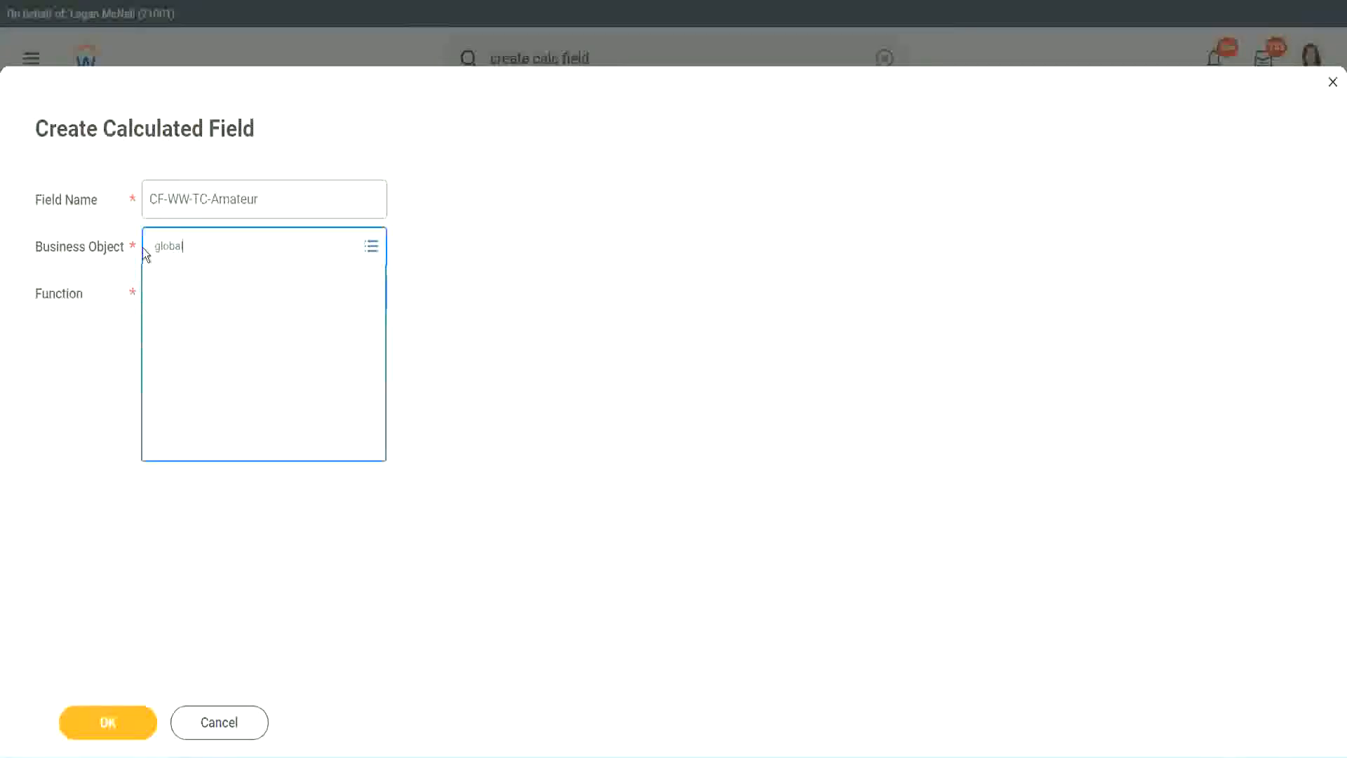
type("l")
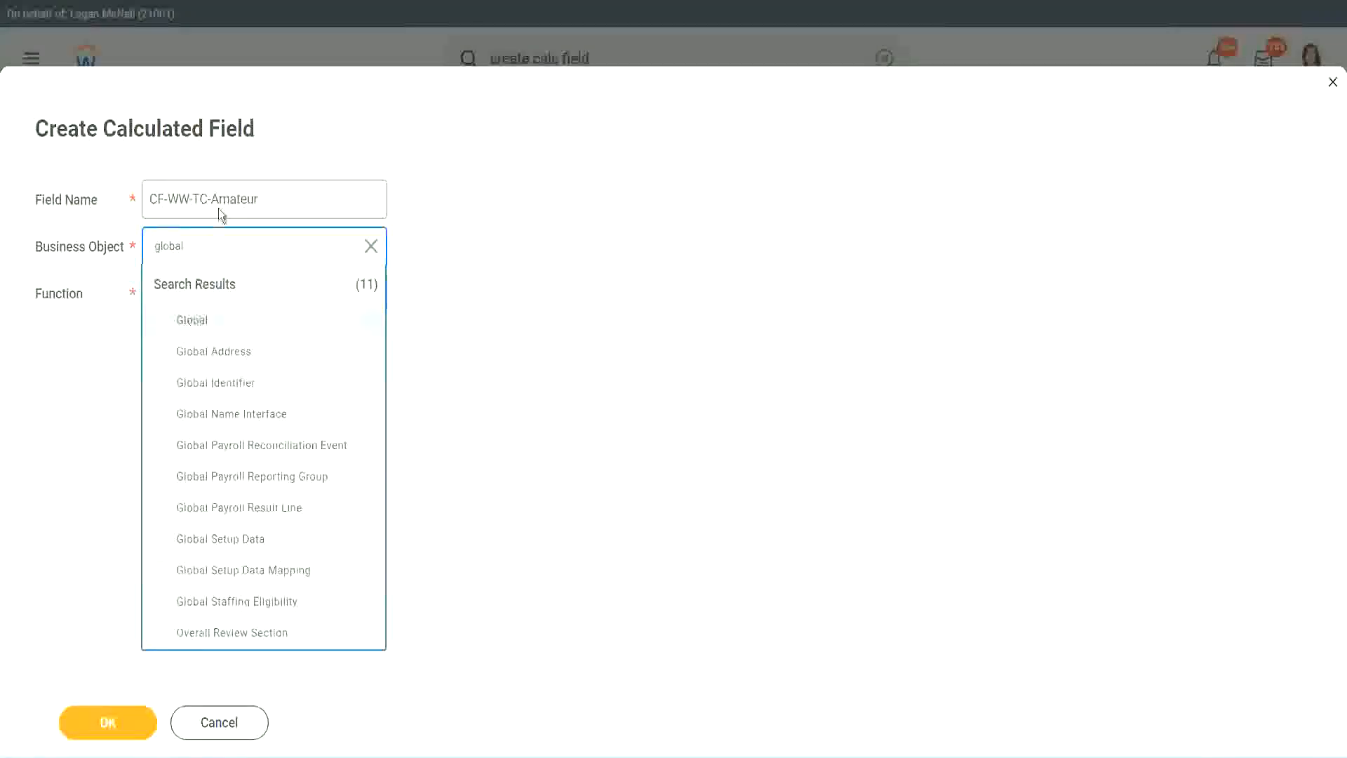
key("Return")
double_click(223, 200)
type("S")
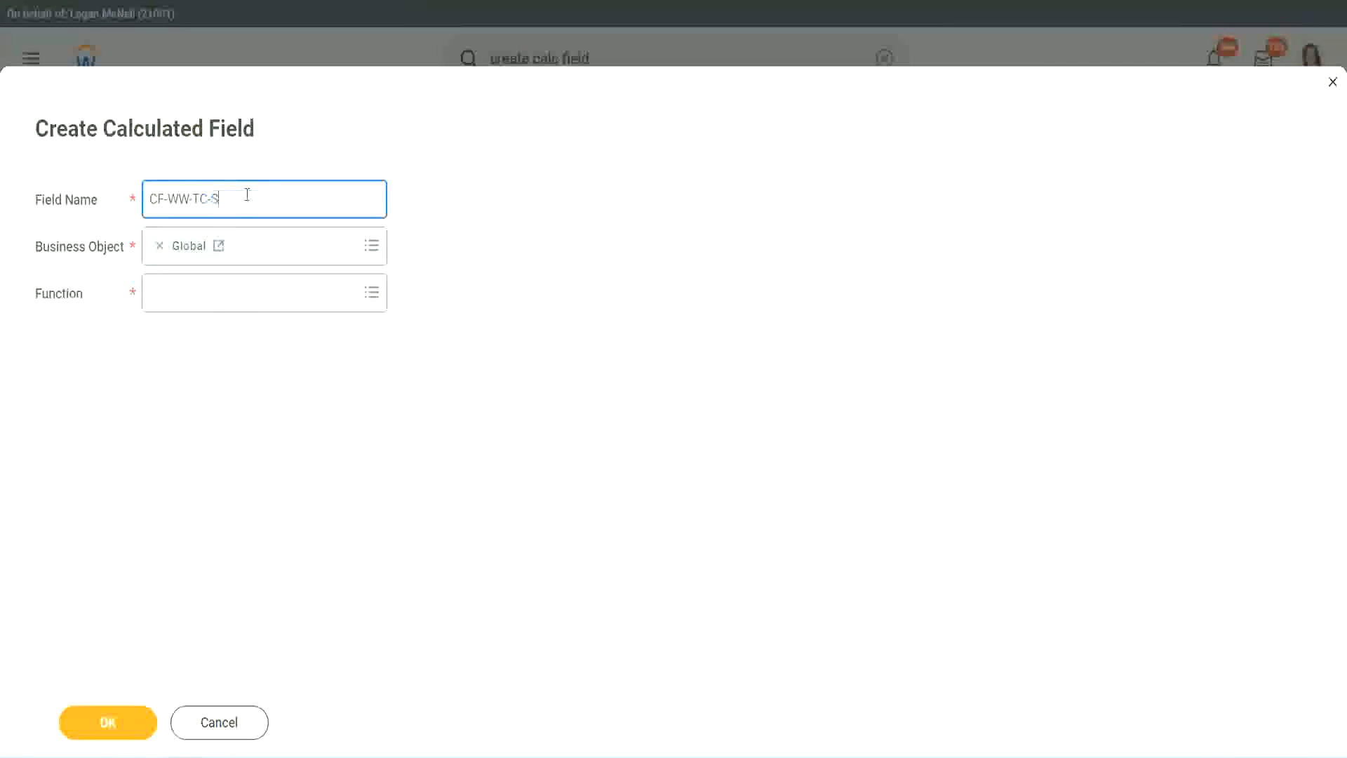
type("enior")
- Give CF-WW-TC-Senior the Text Constant function with Senior as its text constant and save the field
left_click(214, 306)
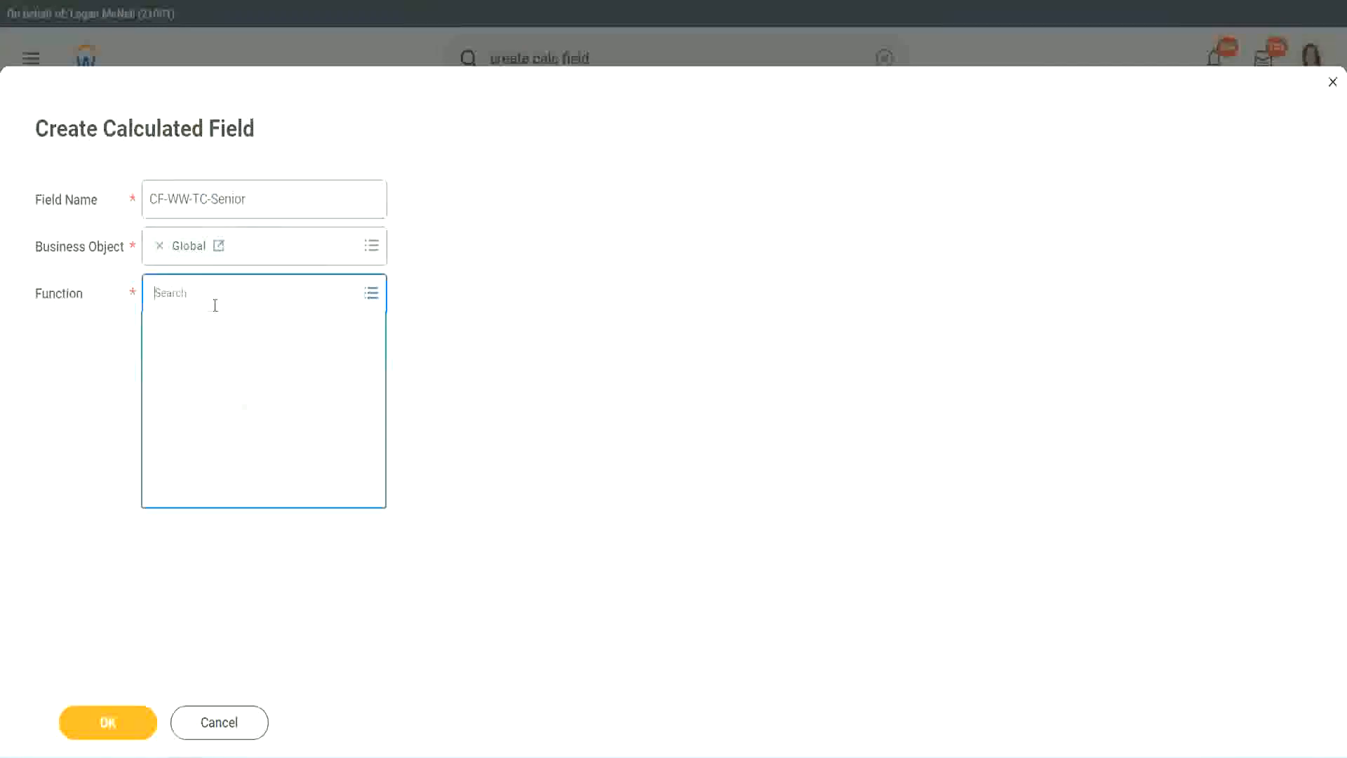
type("tc")
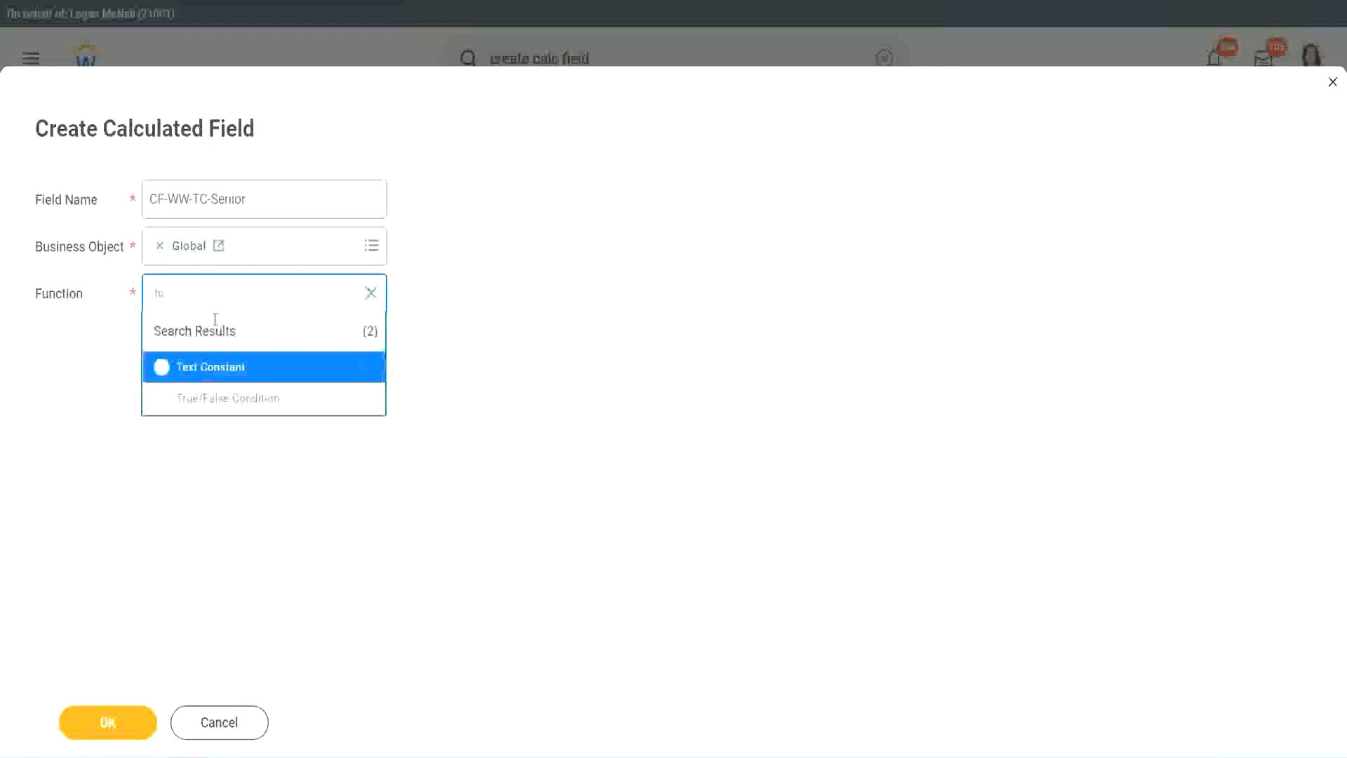
left_click(207, 365)
left_click(113, 726)
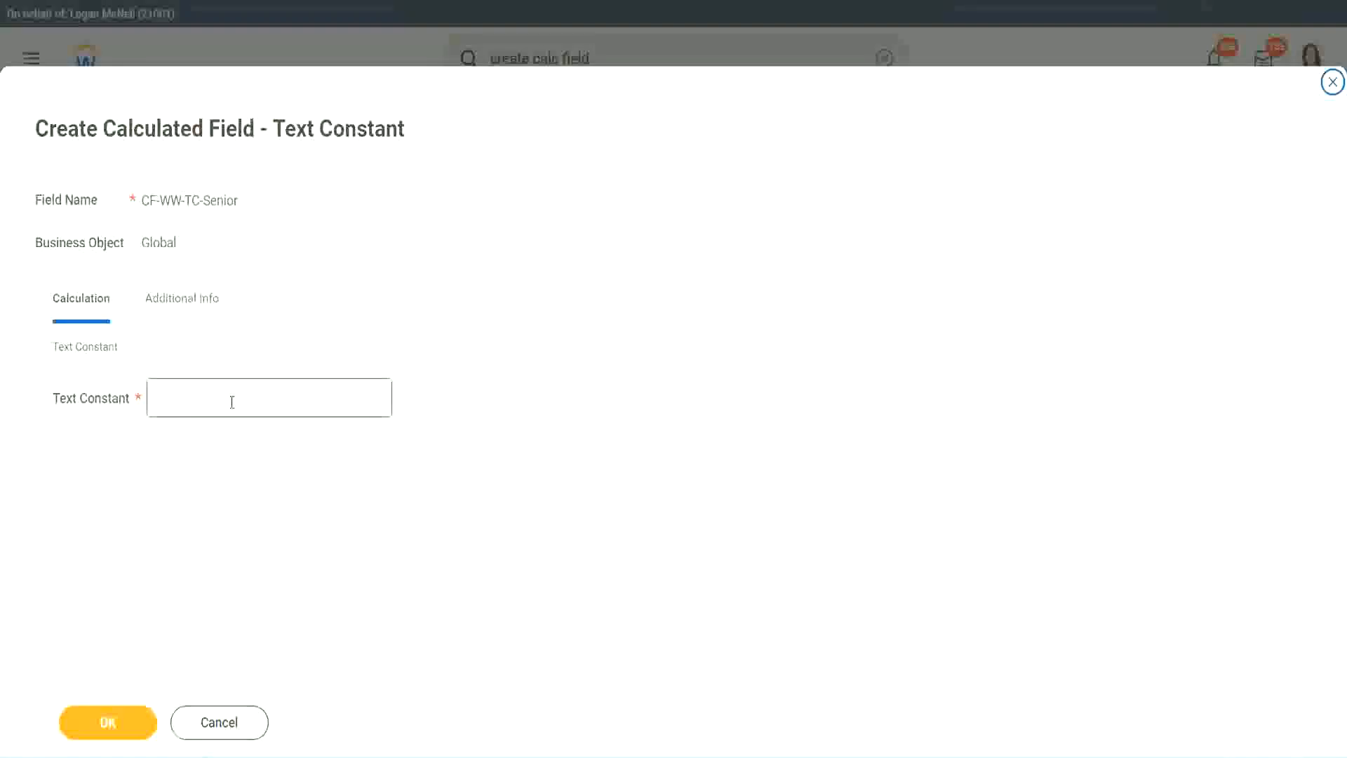
left_click(228, 395)
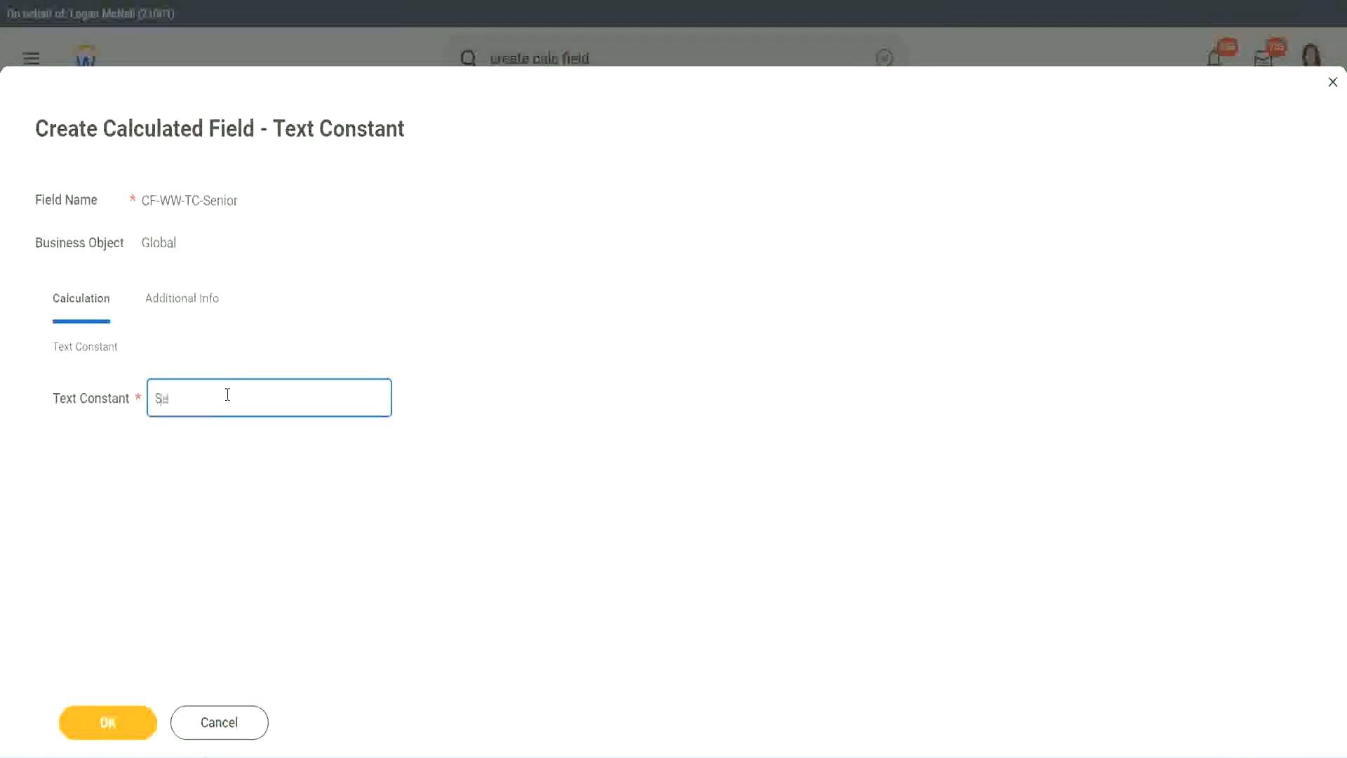
left_click(134, 712)
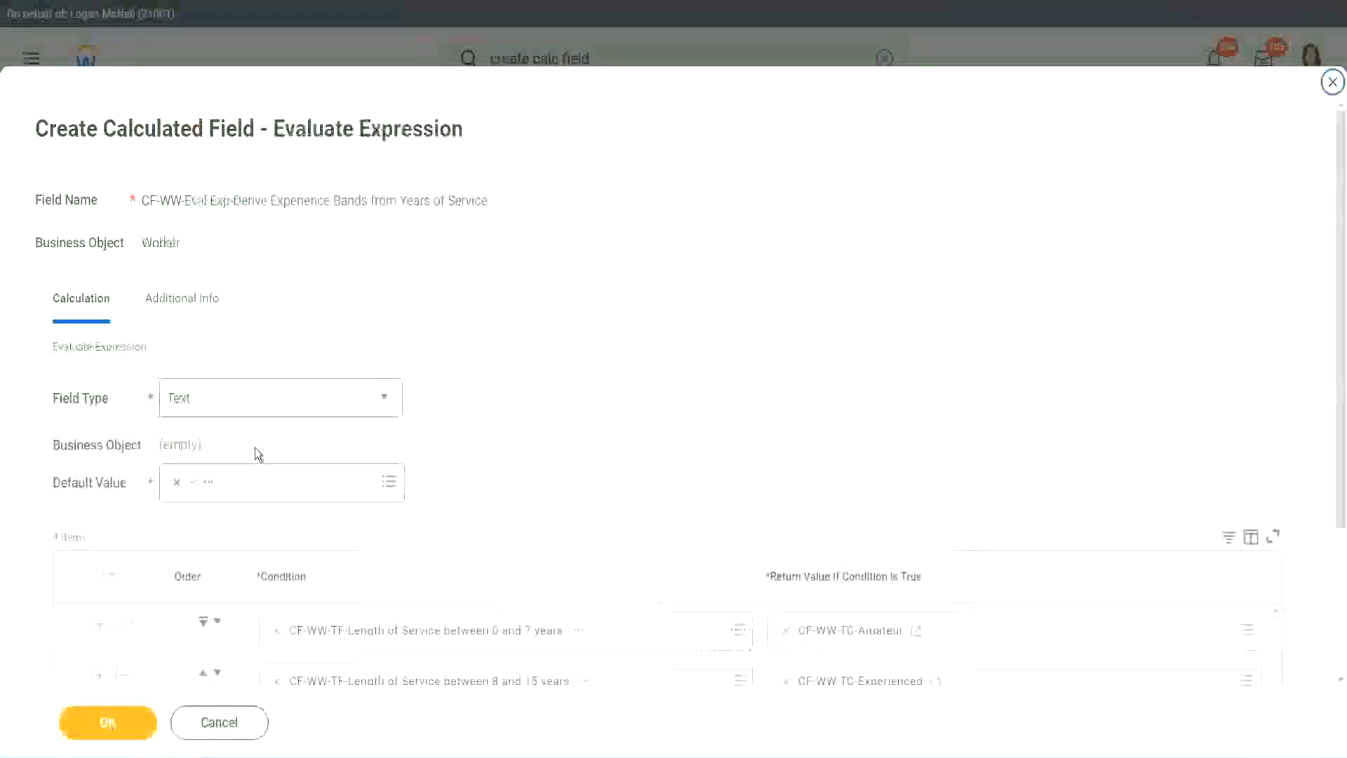
- Start a calculated field for the fourth row's return value and name it CF-WW-TC-Legend, reusing the CF-WW-TC-Senior name
scroll(974, 504, "down", 4)
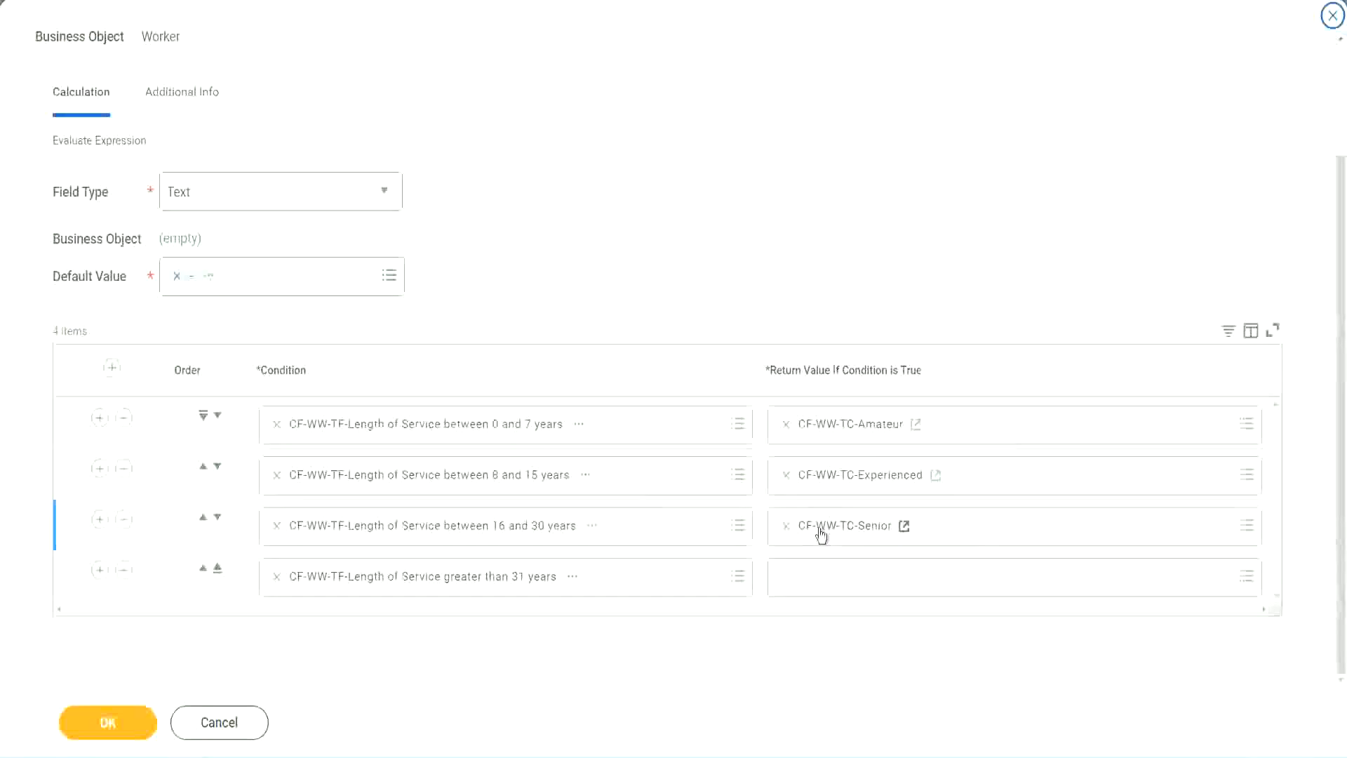
right_click(819, 529)
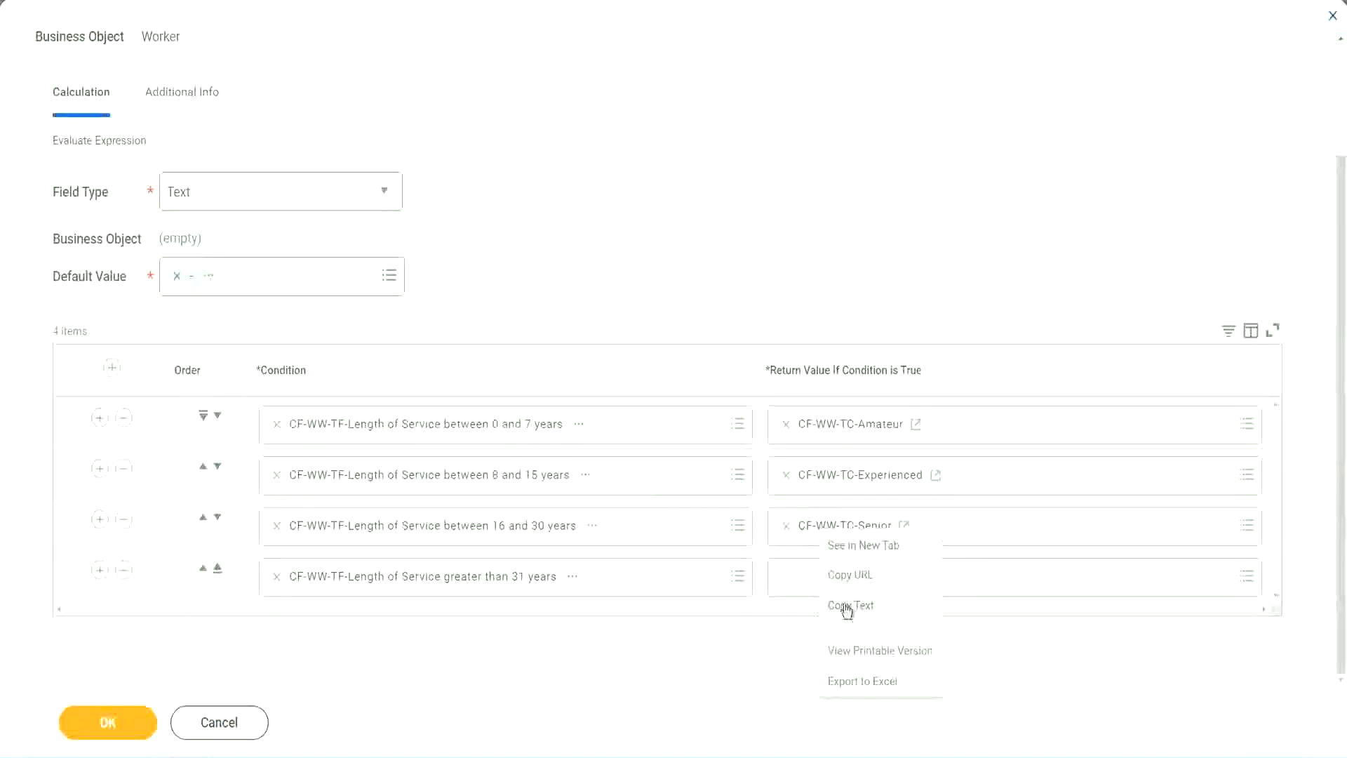
left_click(818, 601)
left_click(818, 586)
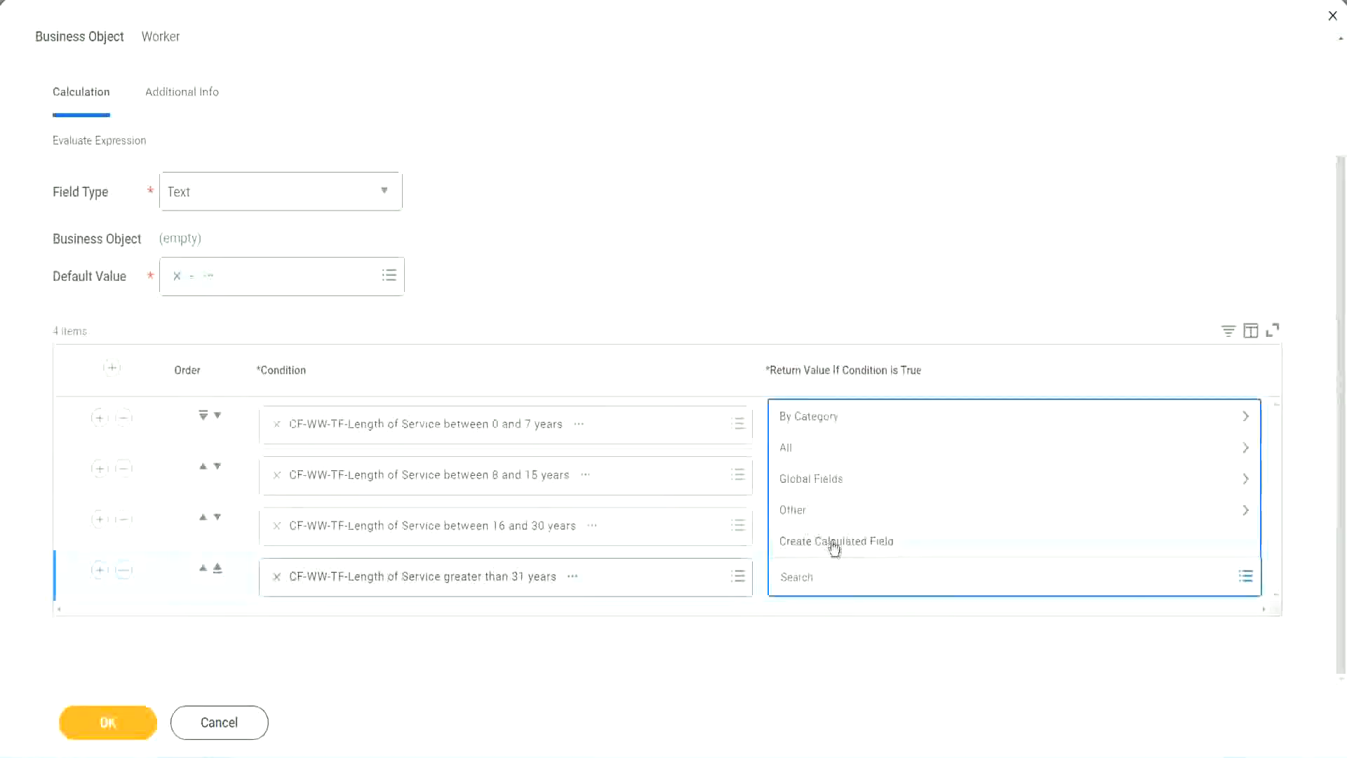
left_click(833, 543)
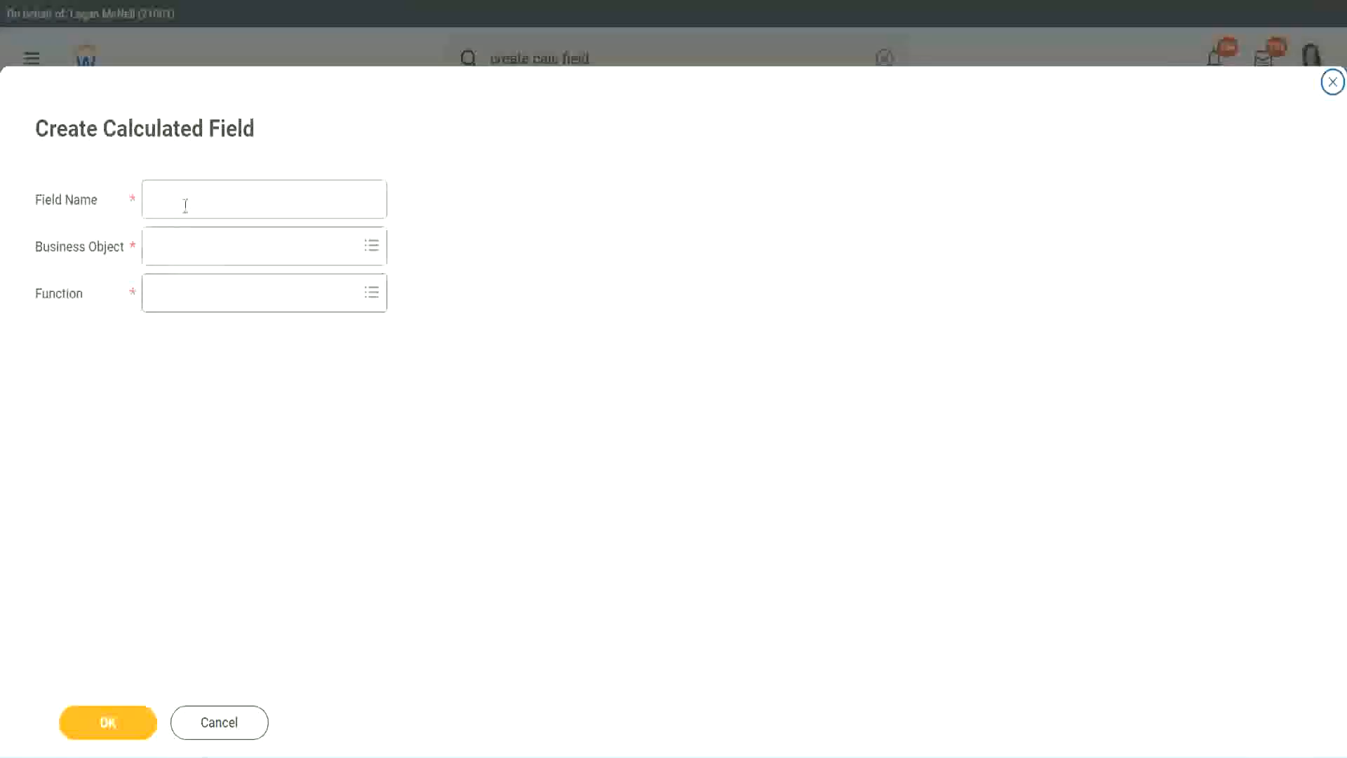
left_click(185, 205)
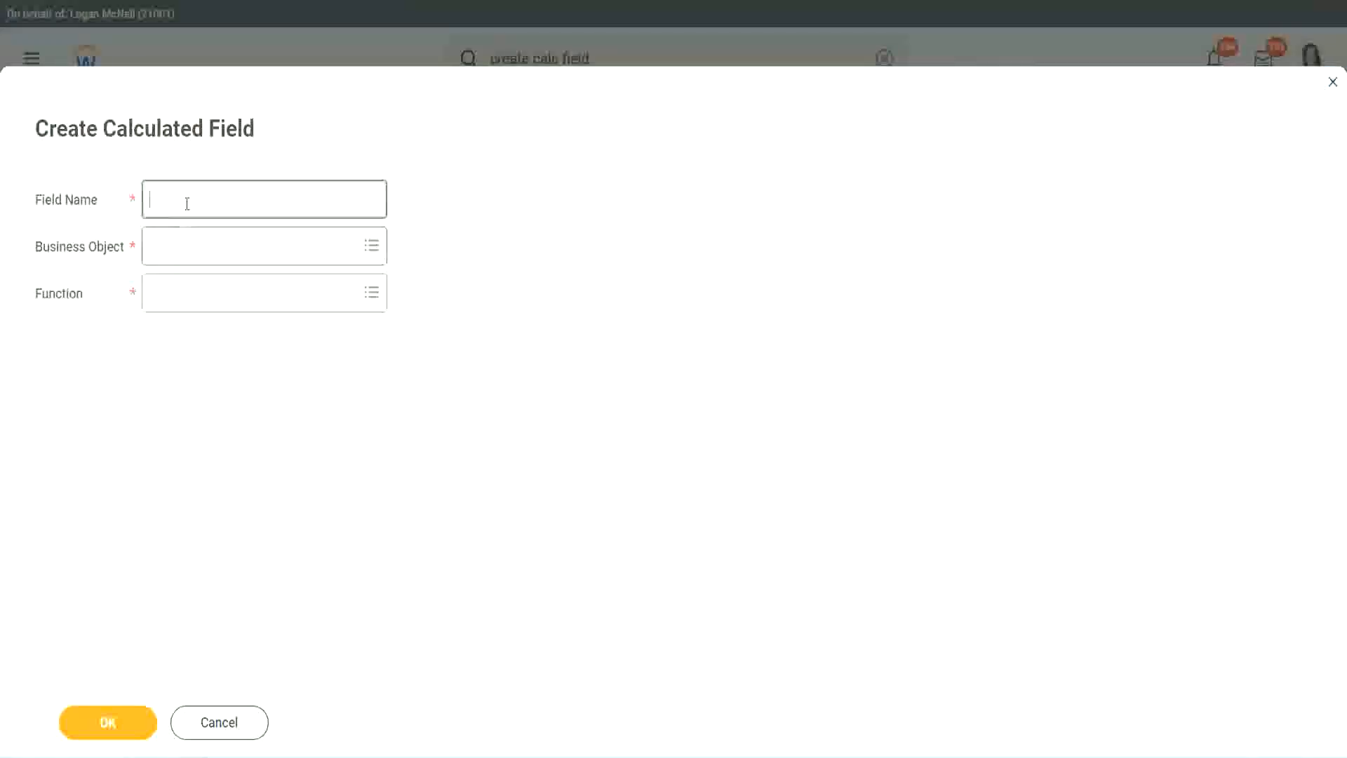
key("ctrl+v")
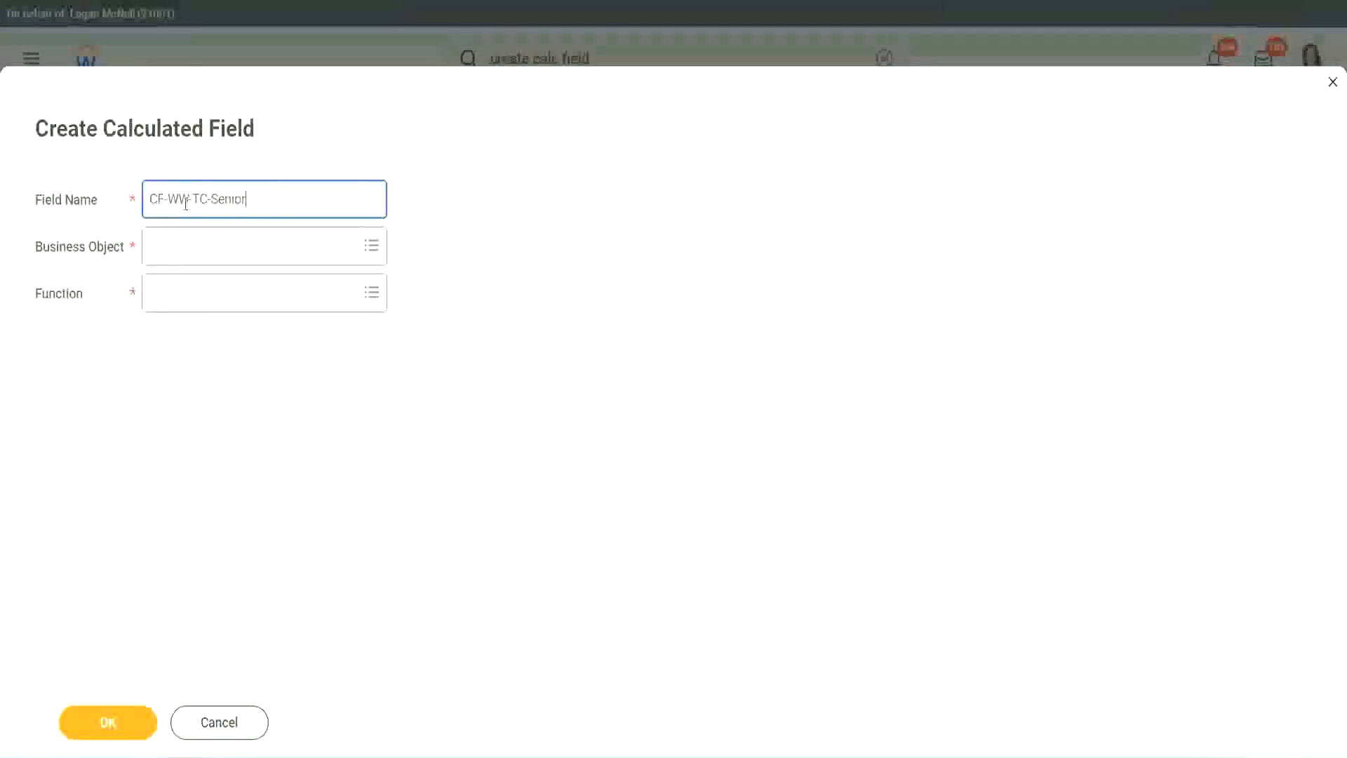
double_click(228, 199)
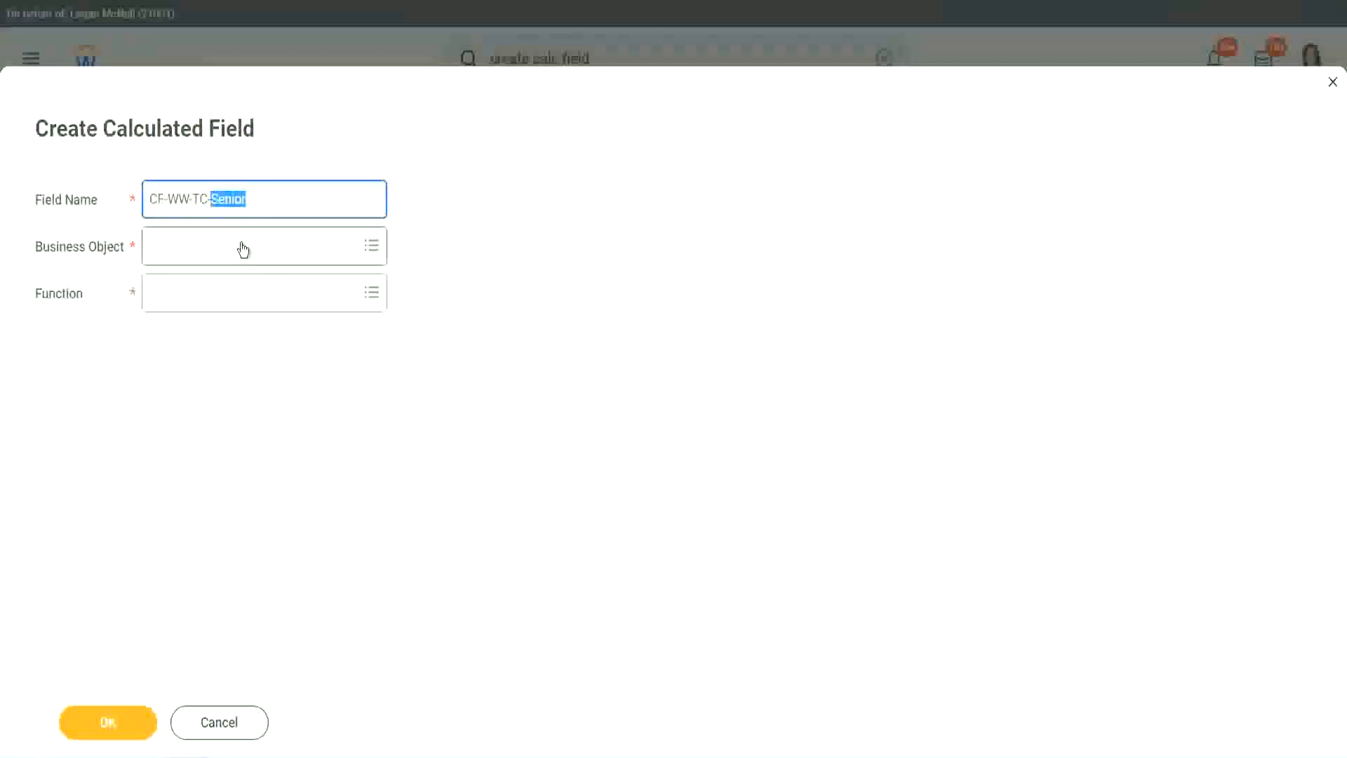
type("Legend")
- Give CF-WW-TC-Legend the Global business object and the Text Constant function
left_click(190, 257)
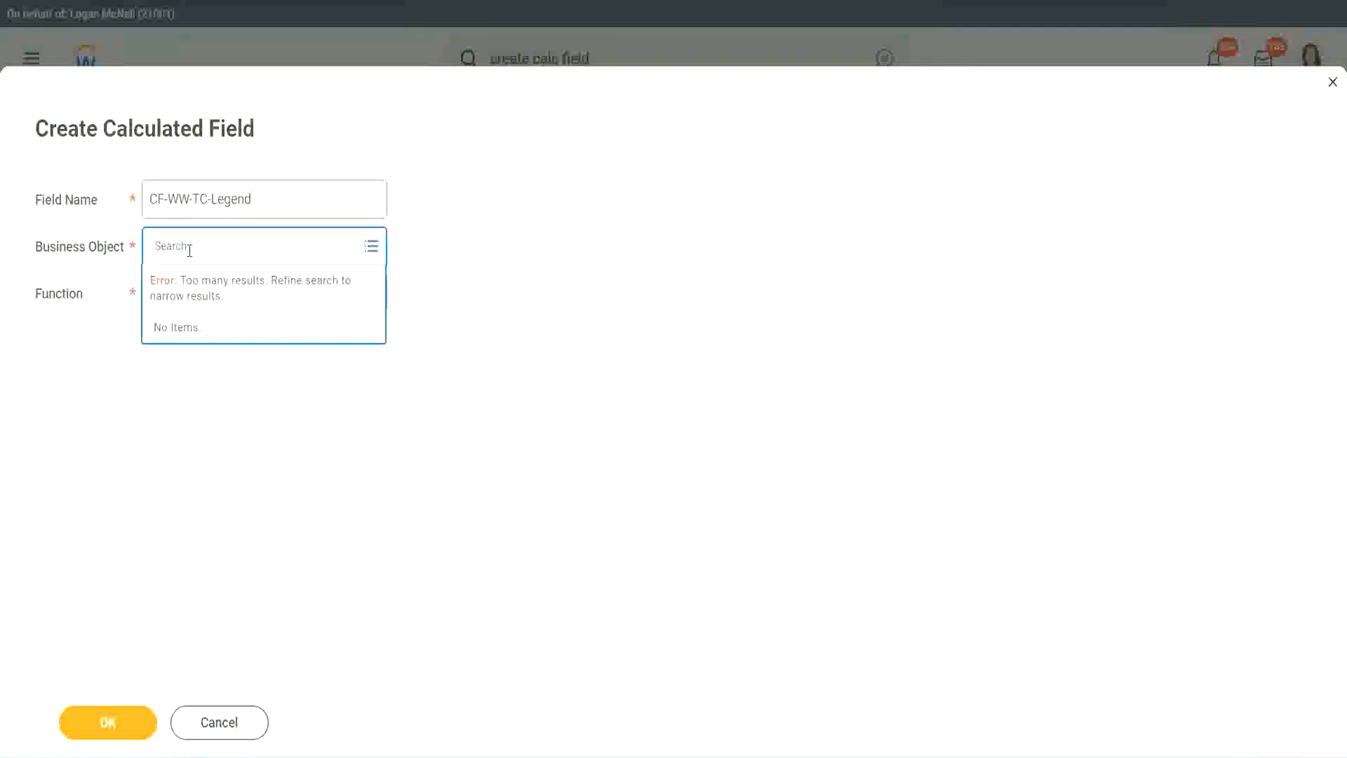
type("Global")
key("Return")
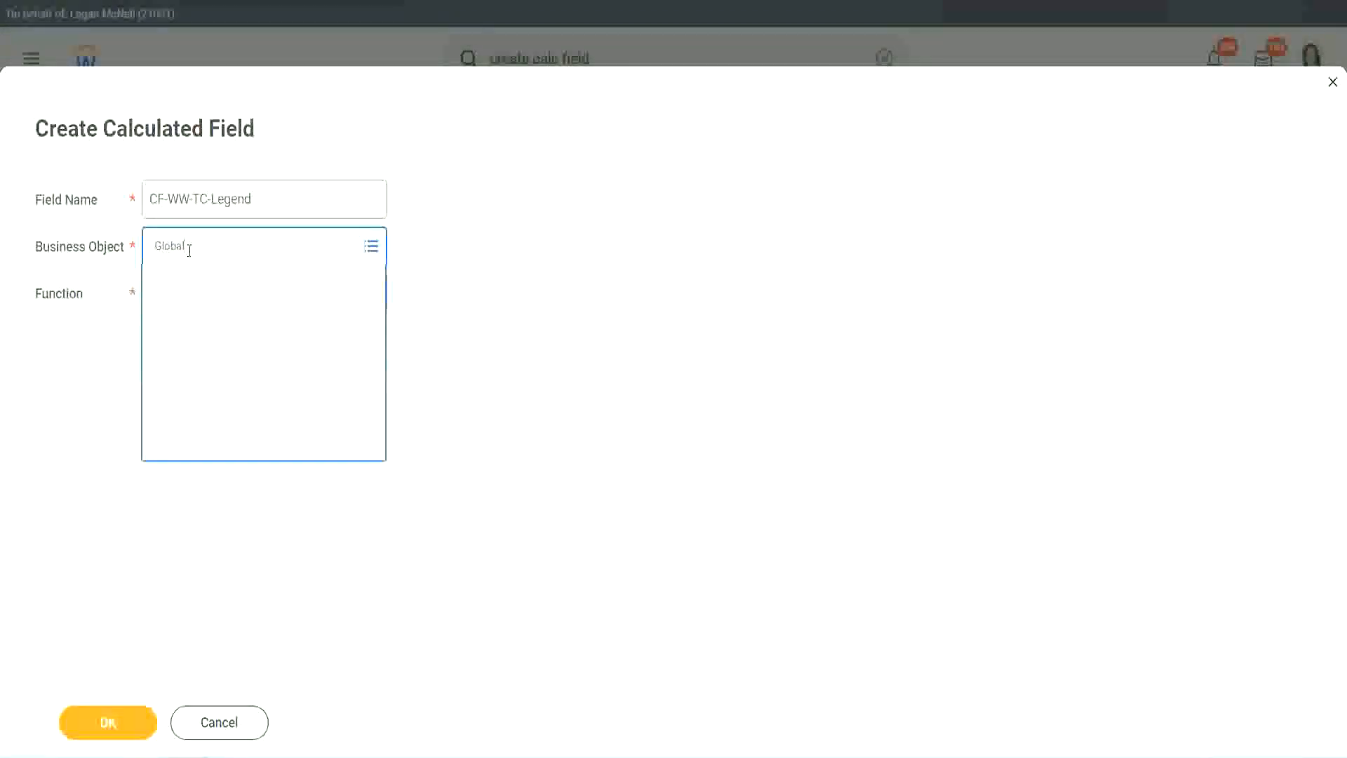
left_click(200, 322)
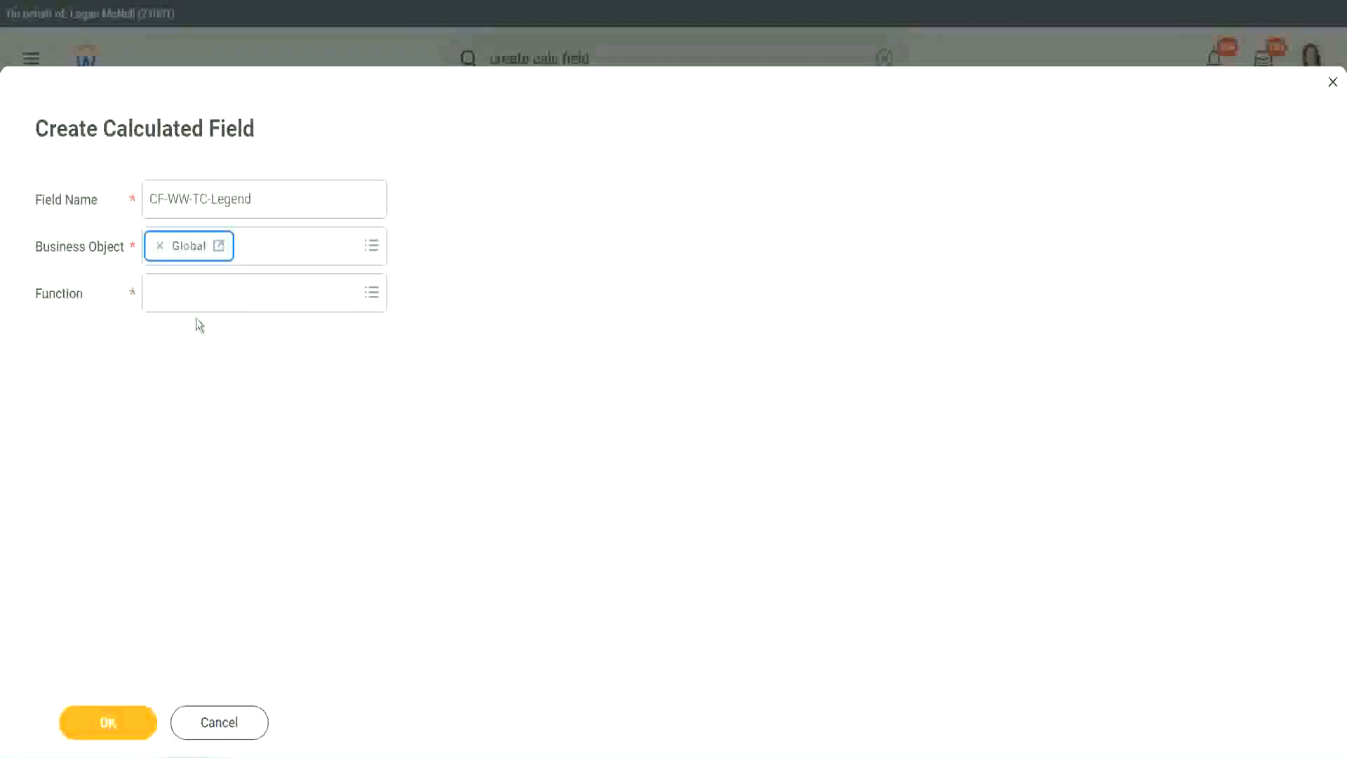
left_click(193, 292)
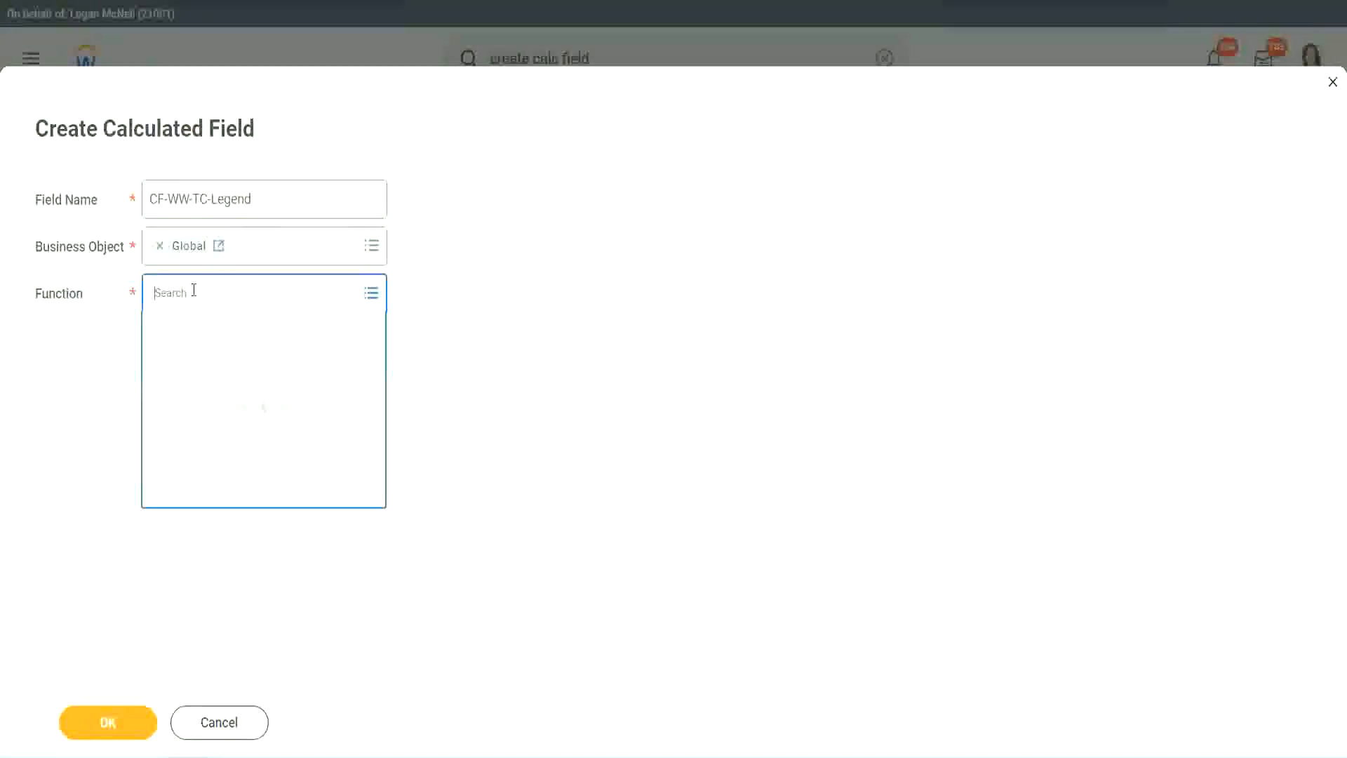
type("lo")
key("Return")
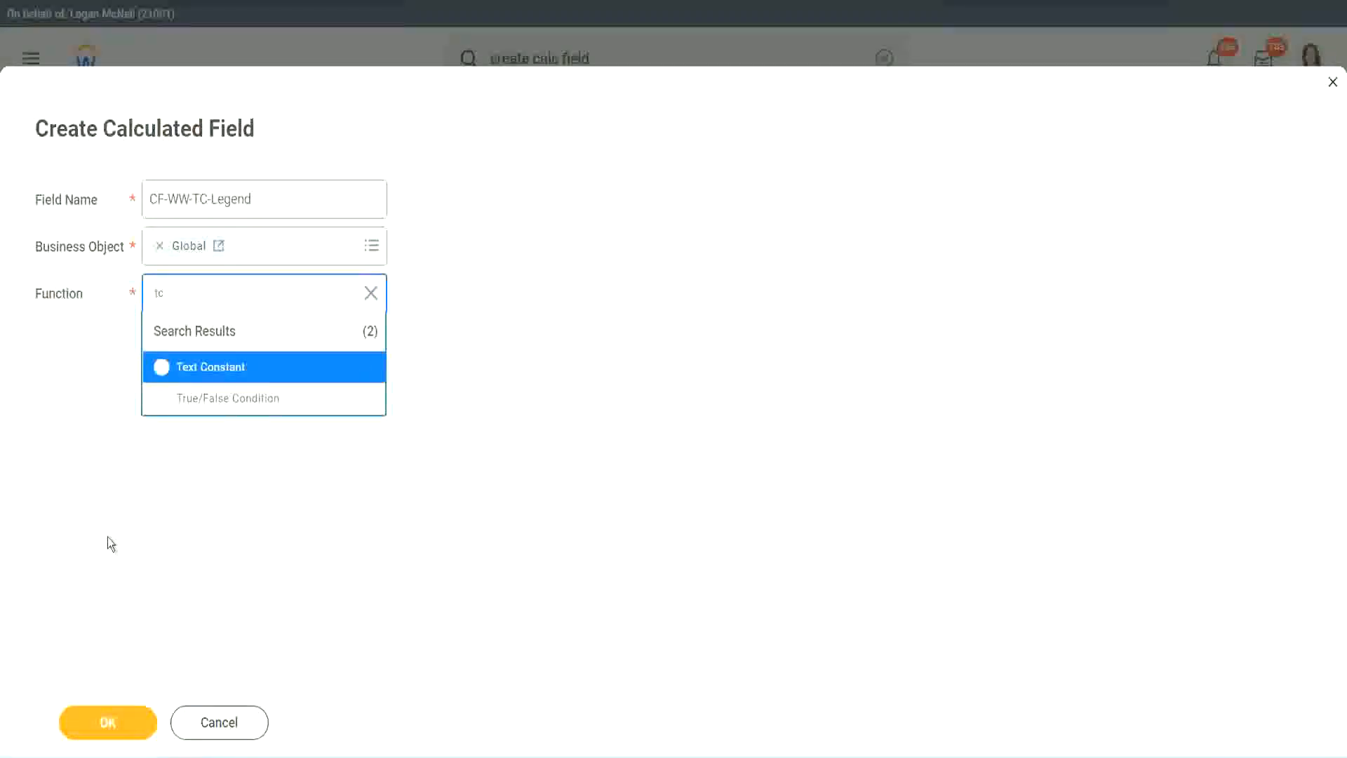
left_click(246, 375)
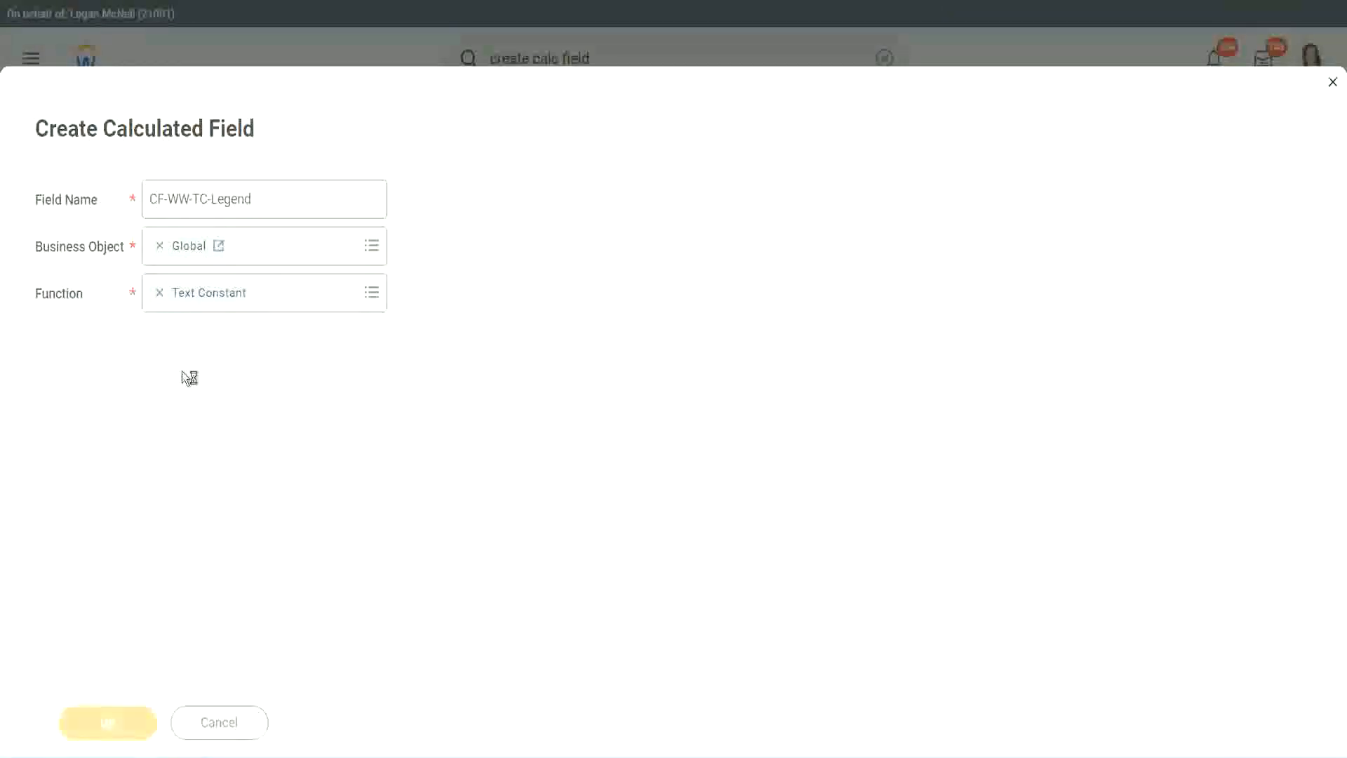
- Enter Legend as the text constant and save the CF-WW-TC-Legend field
left_click(174, 399)
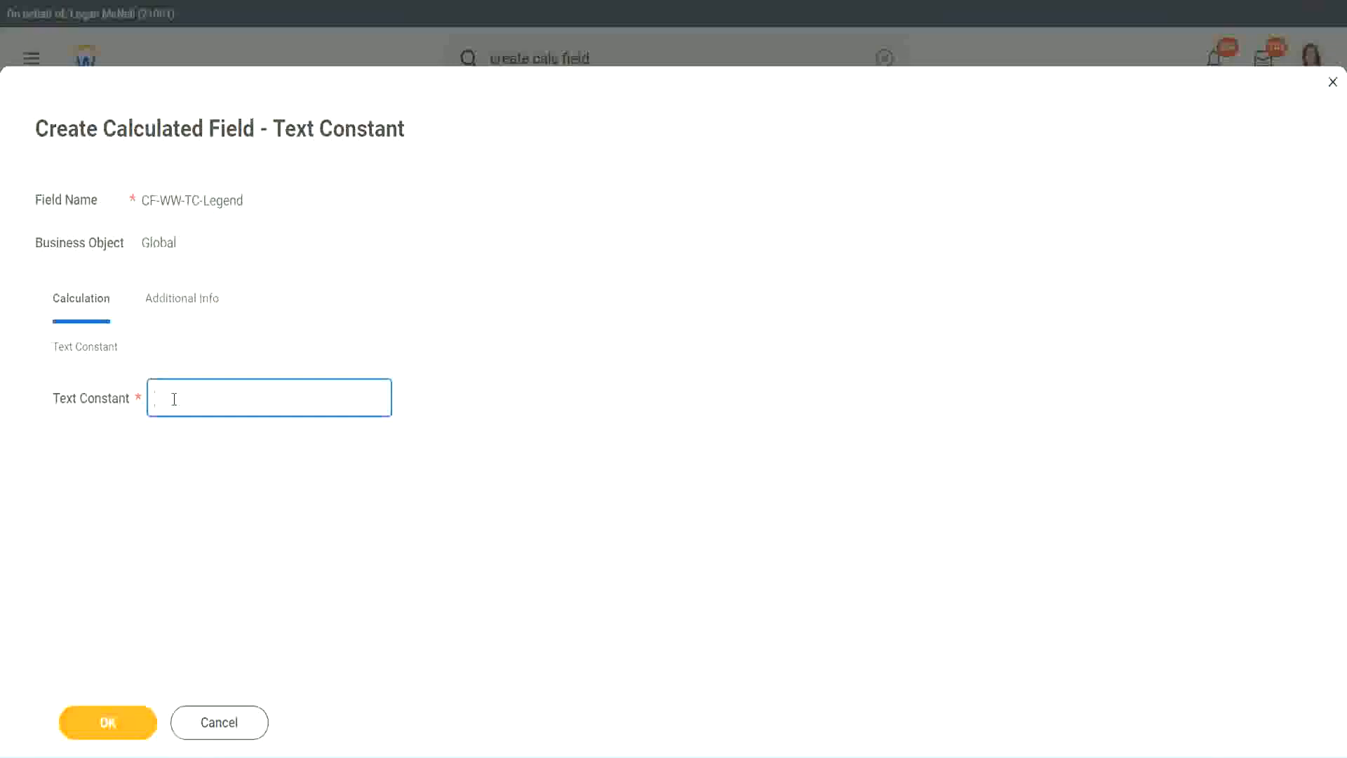
type("Legend")
left_click(112, 724)
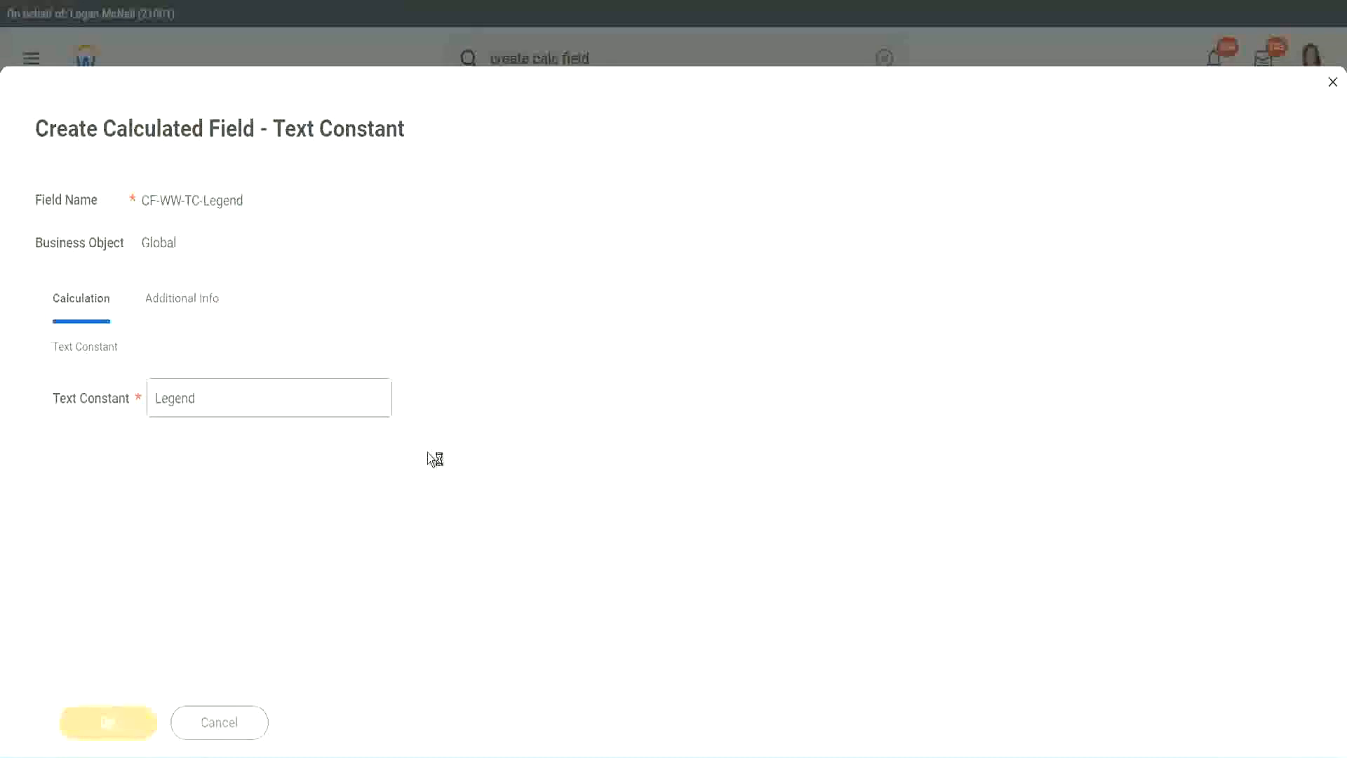
- Review the four condition and return value rows and save the Evaluate Expression calculated field
scroll(714, 378, "down", 3)
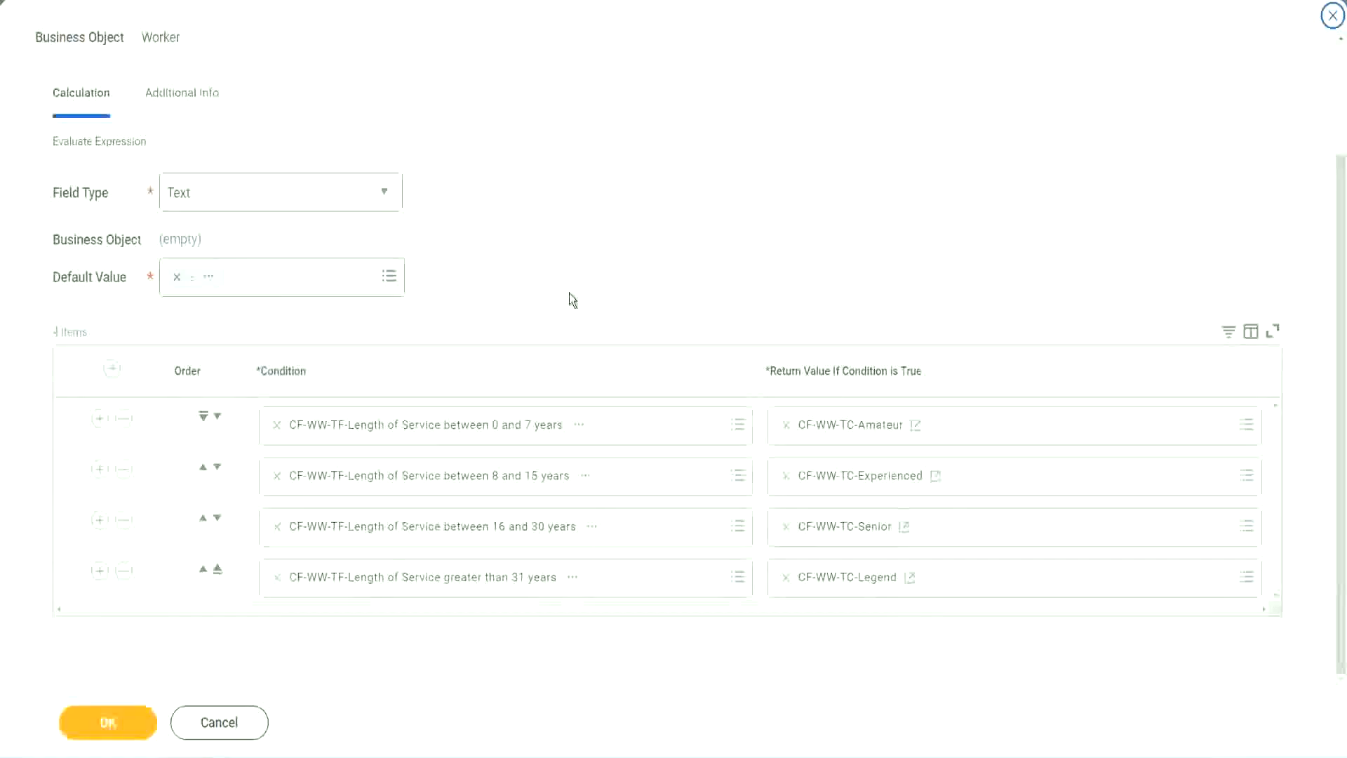
scroll(571, 282, "up", 2)
scroll(569, 276, "up", 2)
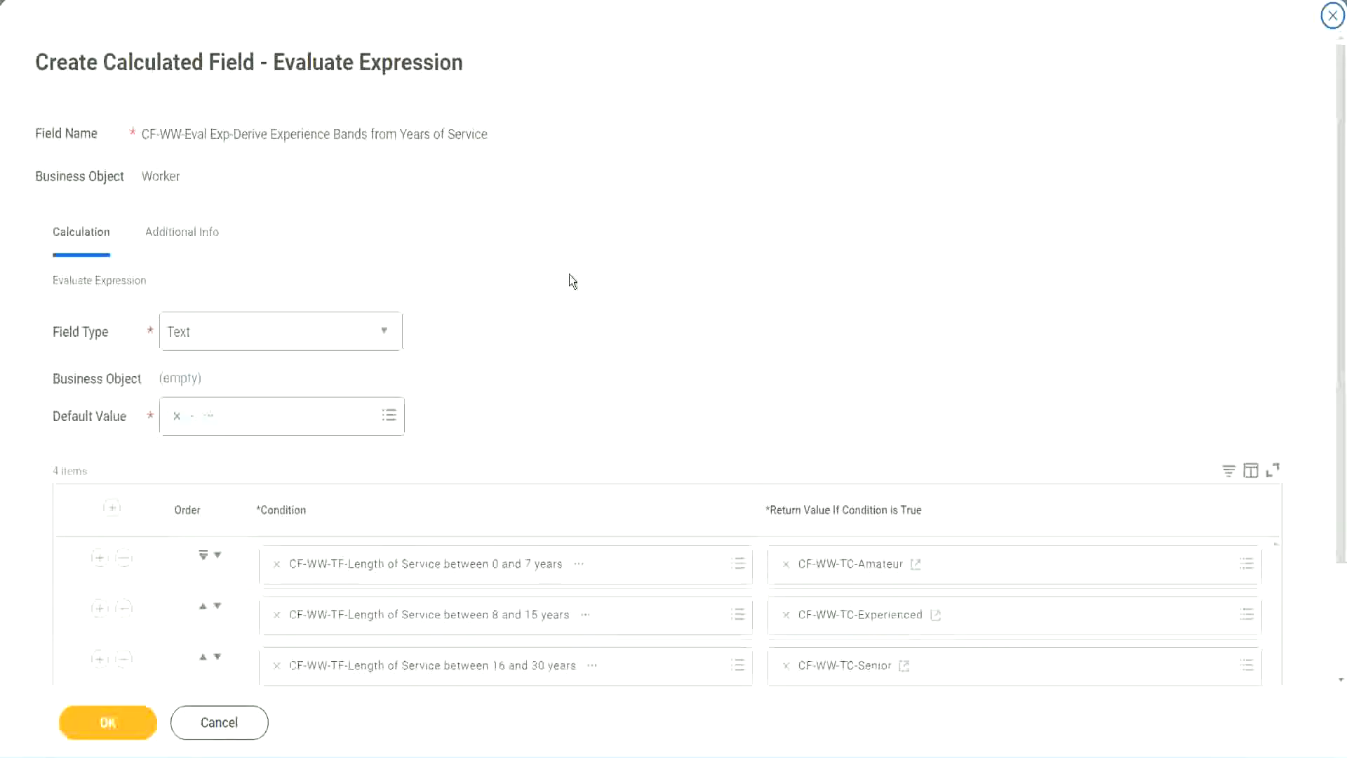
scroll(569, 281, "down", 3)
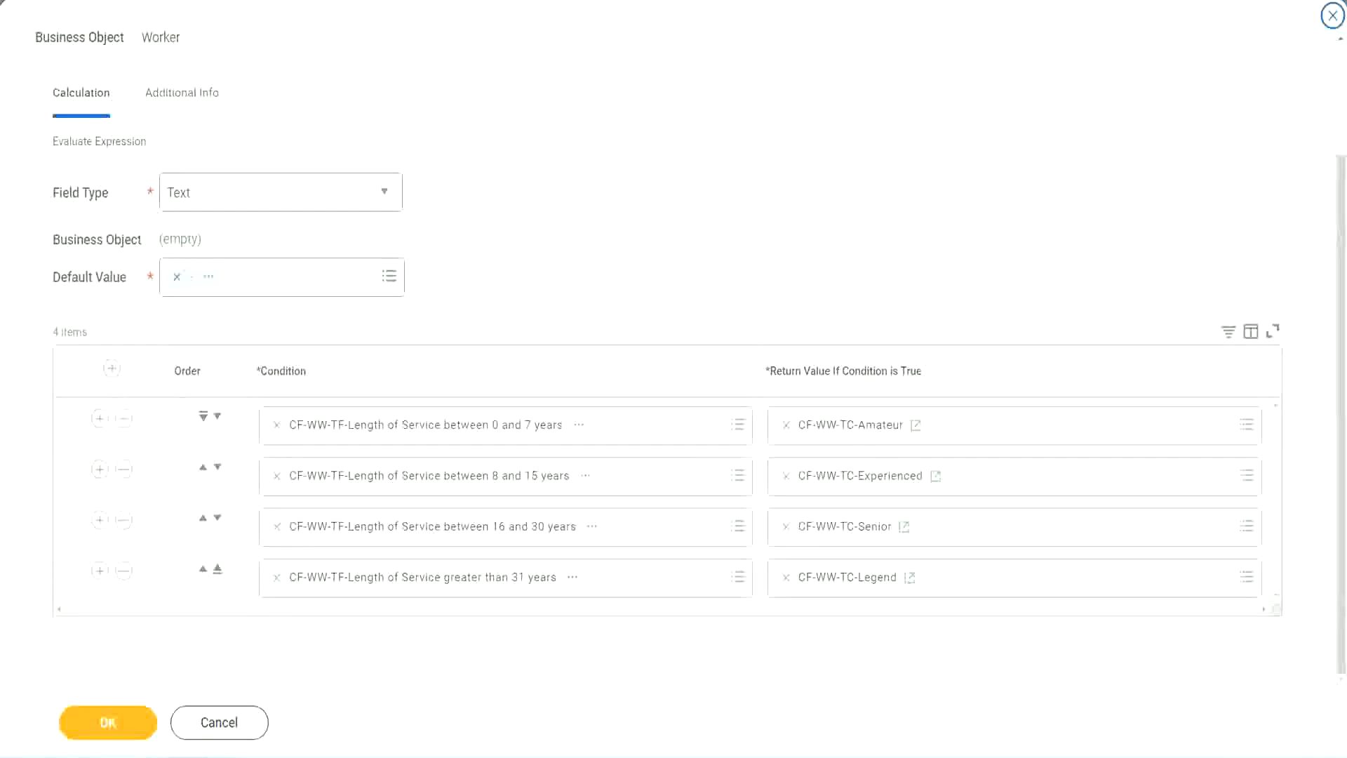
left_click_drag(863, 196, 874, 334)
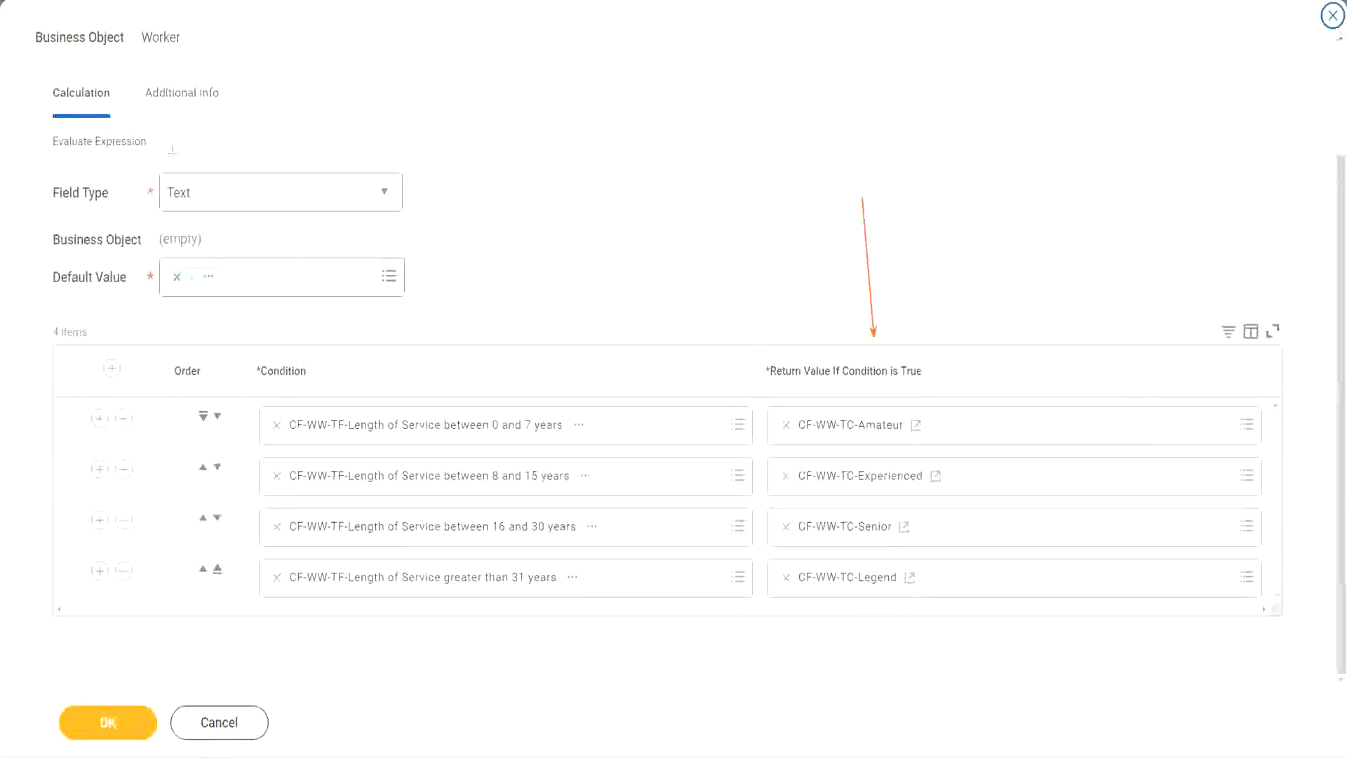
left_click_drag(167, 121, 173, 169)
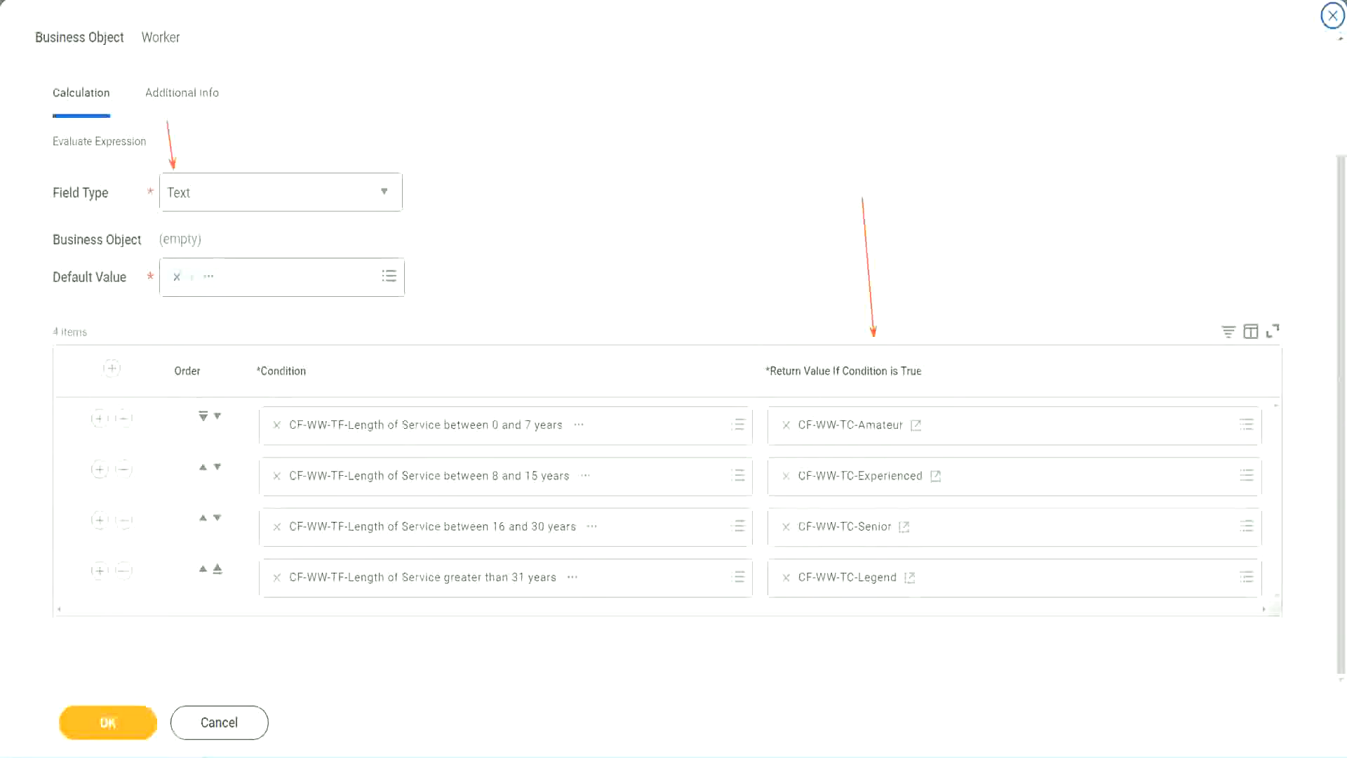
left_click(117, 719)
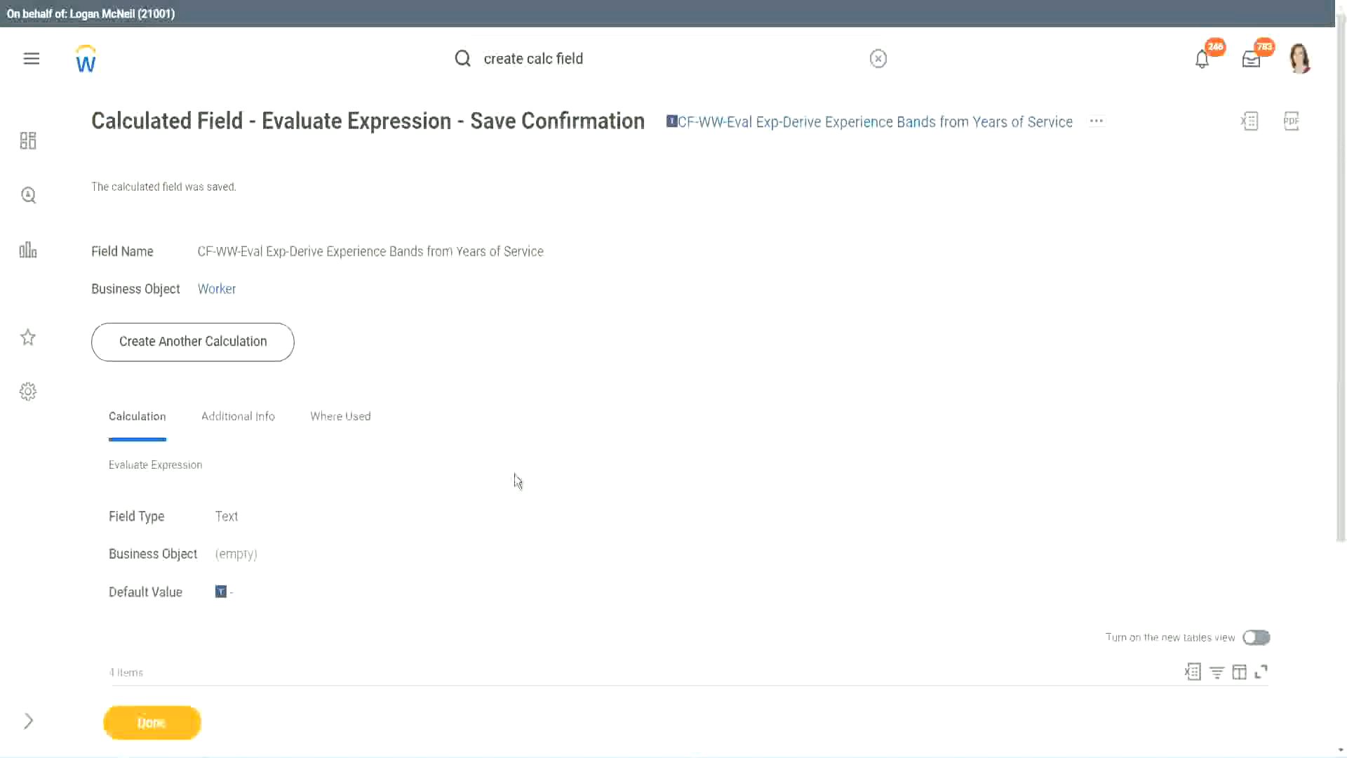
- Check the saved field's conditions and return values and copy the calculated field's name
scroll(515, 474, "down", 4)
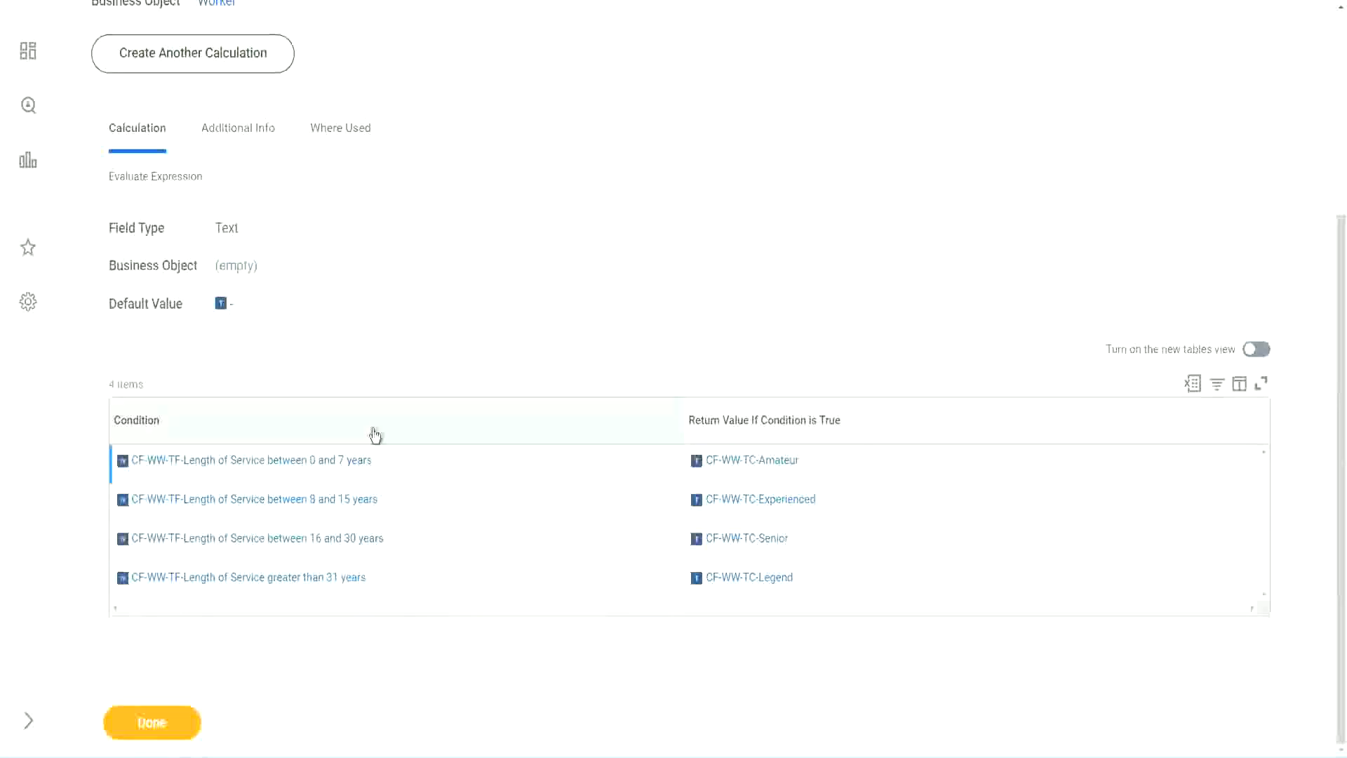
scroll(376, 433, "up", 4)
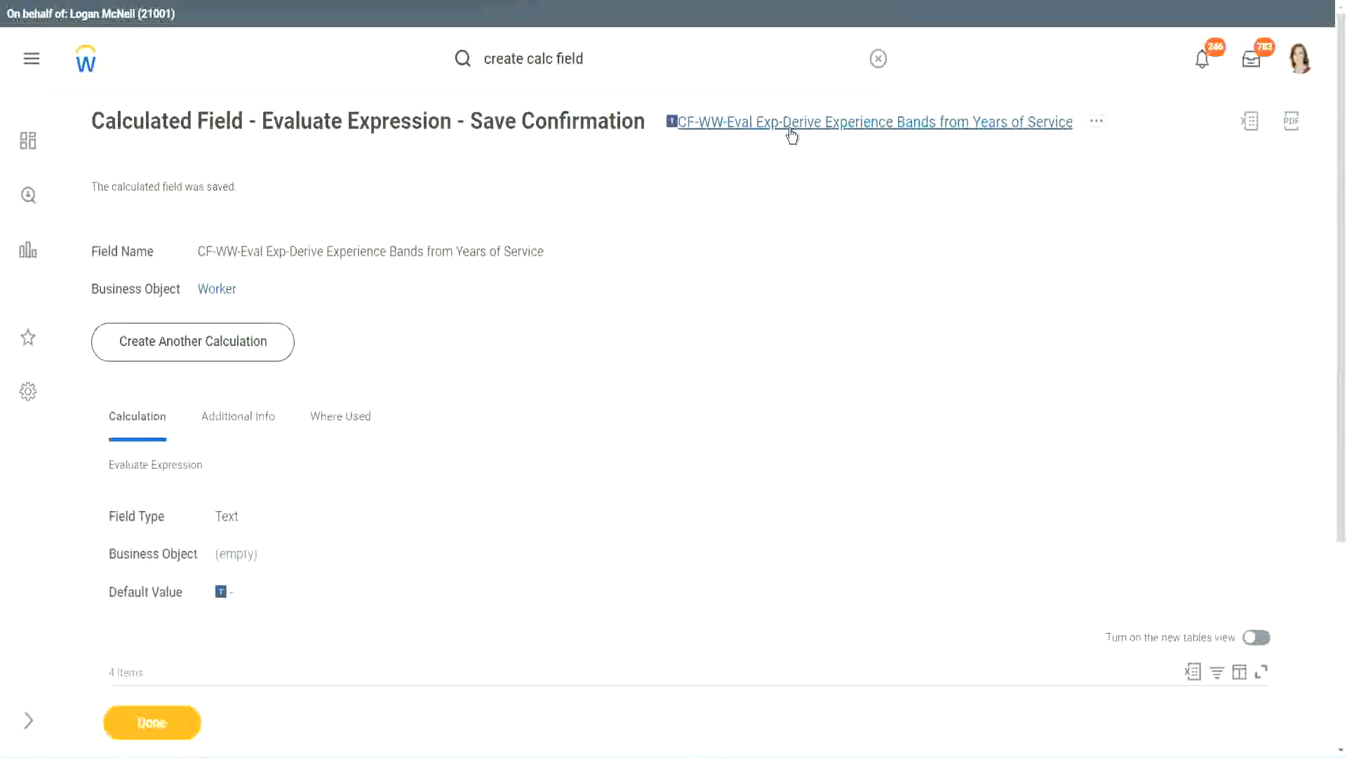
left_click(828, 212)
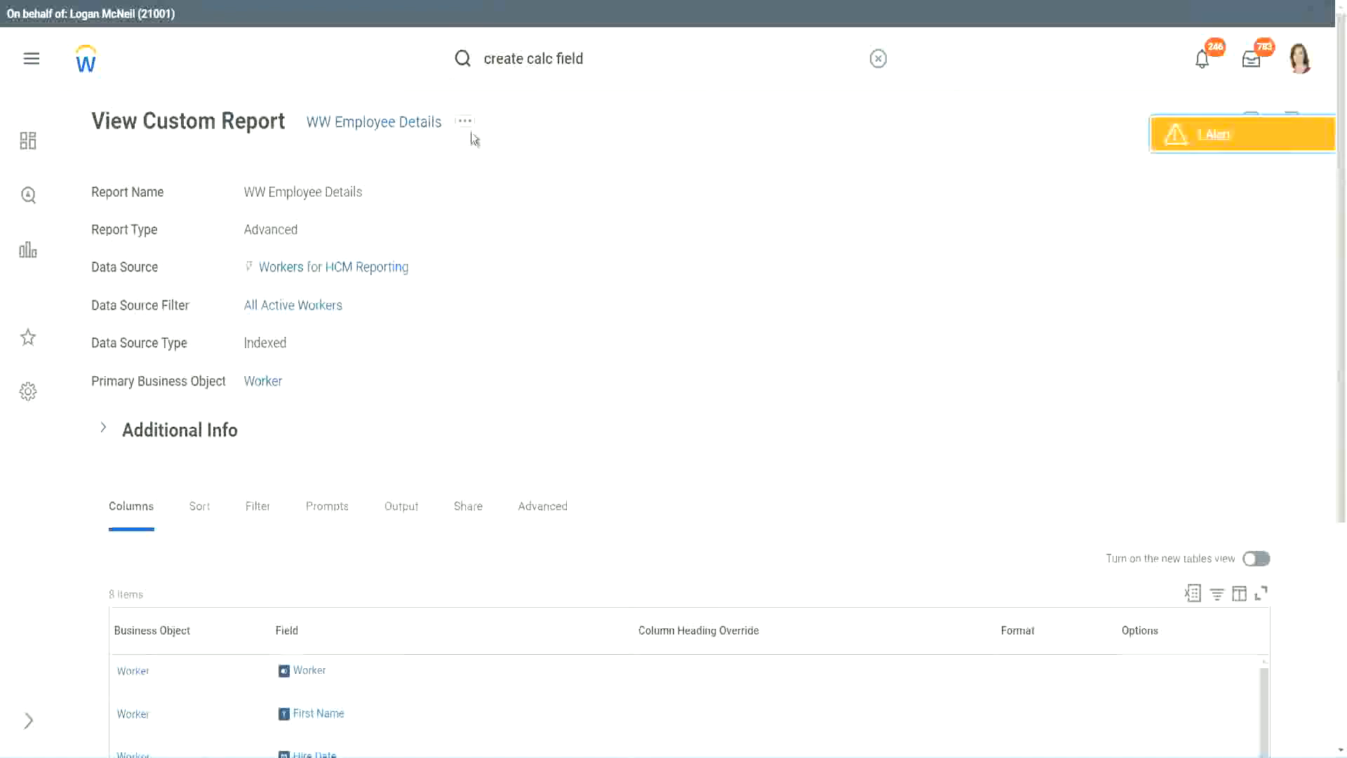
- Open the WW Employee Details custom report for editing
left_click(468, 131)
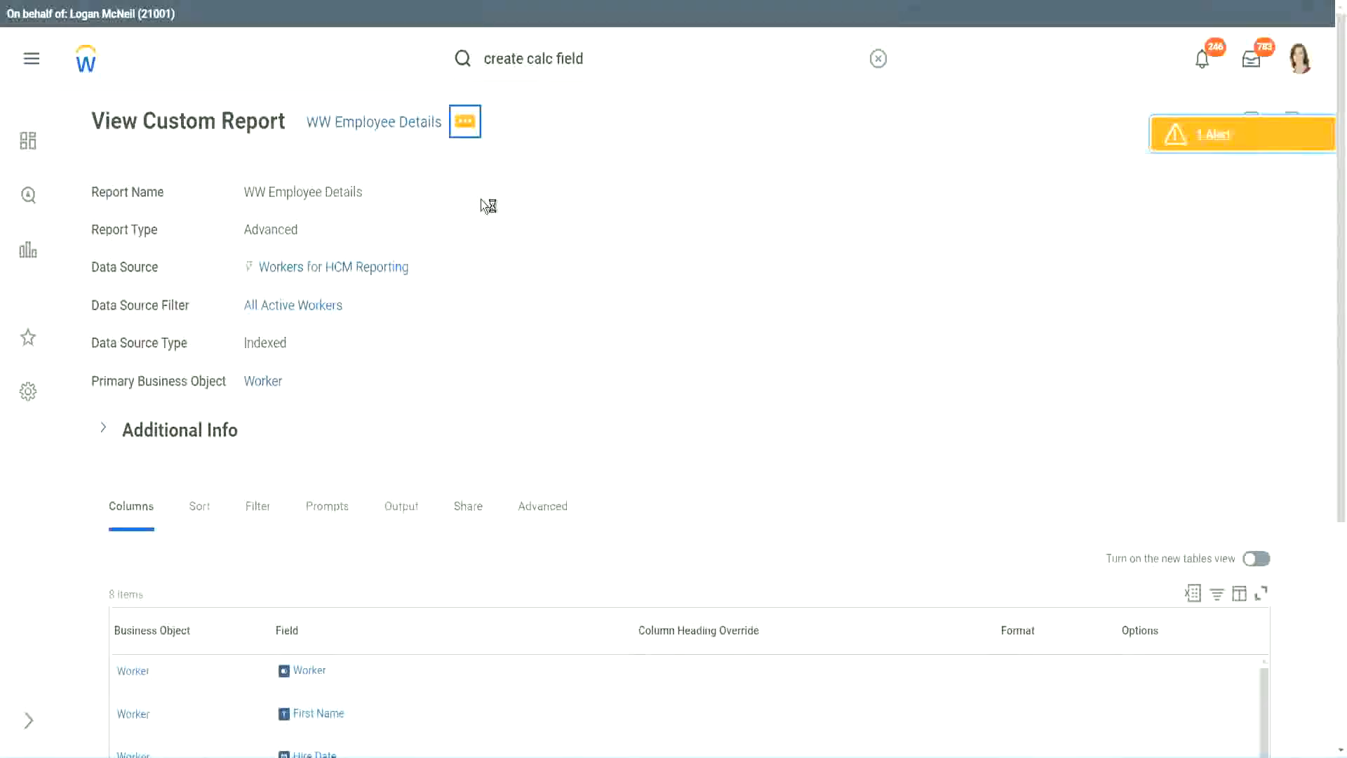
mouse_move(549, 199)
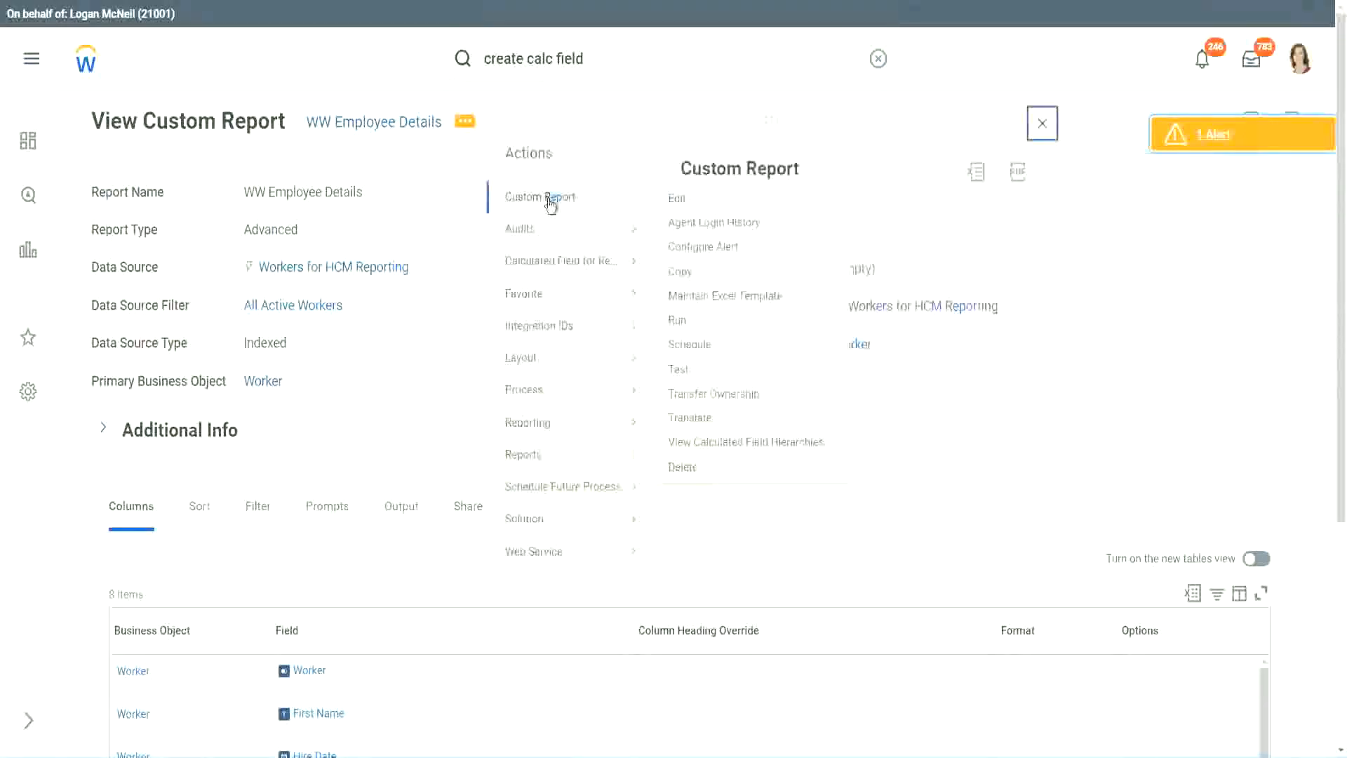
left_click(684, 200)
- Add a new Worker row to the report columns and remove the row with the Years of Service heading
scroll(493, 306, "down", 4)
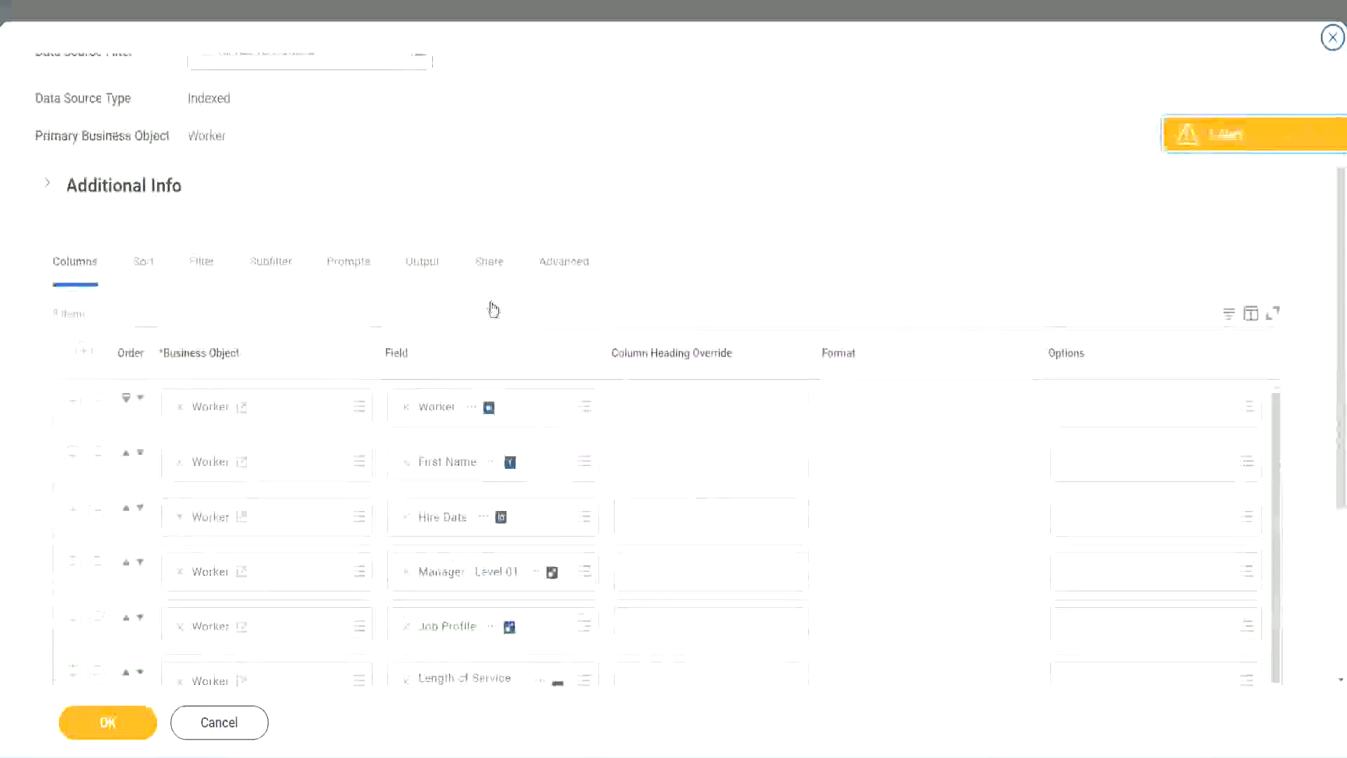
scroll(493, 309, "down", 2)
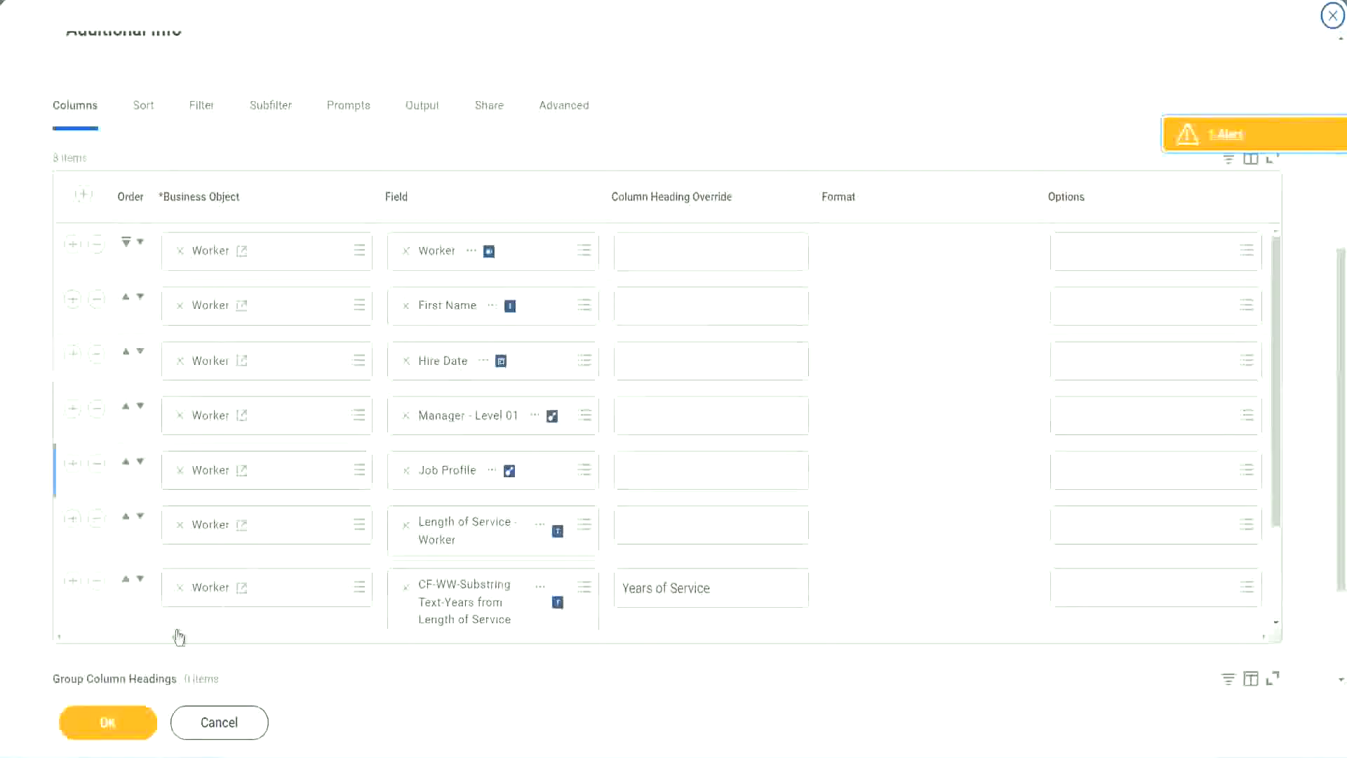
left_click(72, 580)
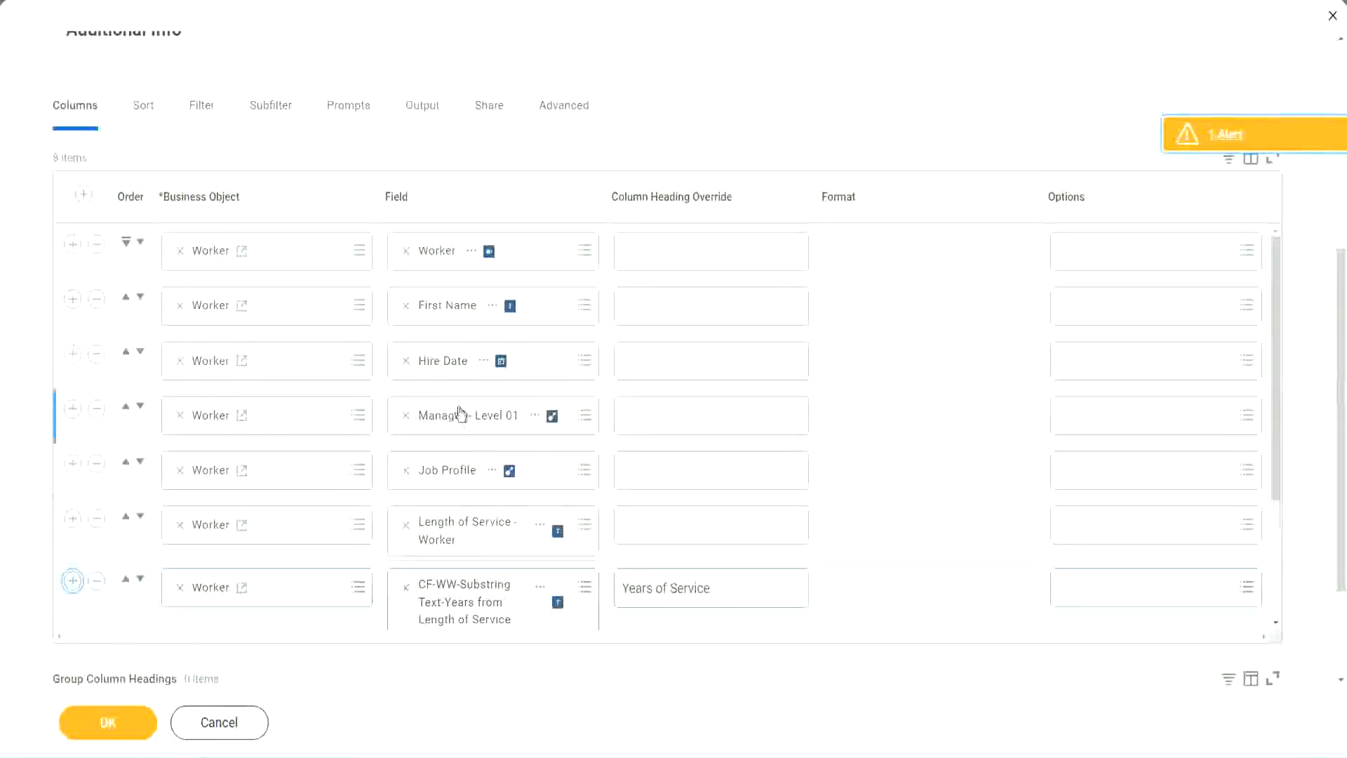
scroll(491, 491, "down", 2)
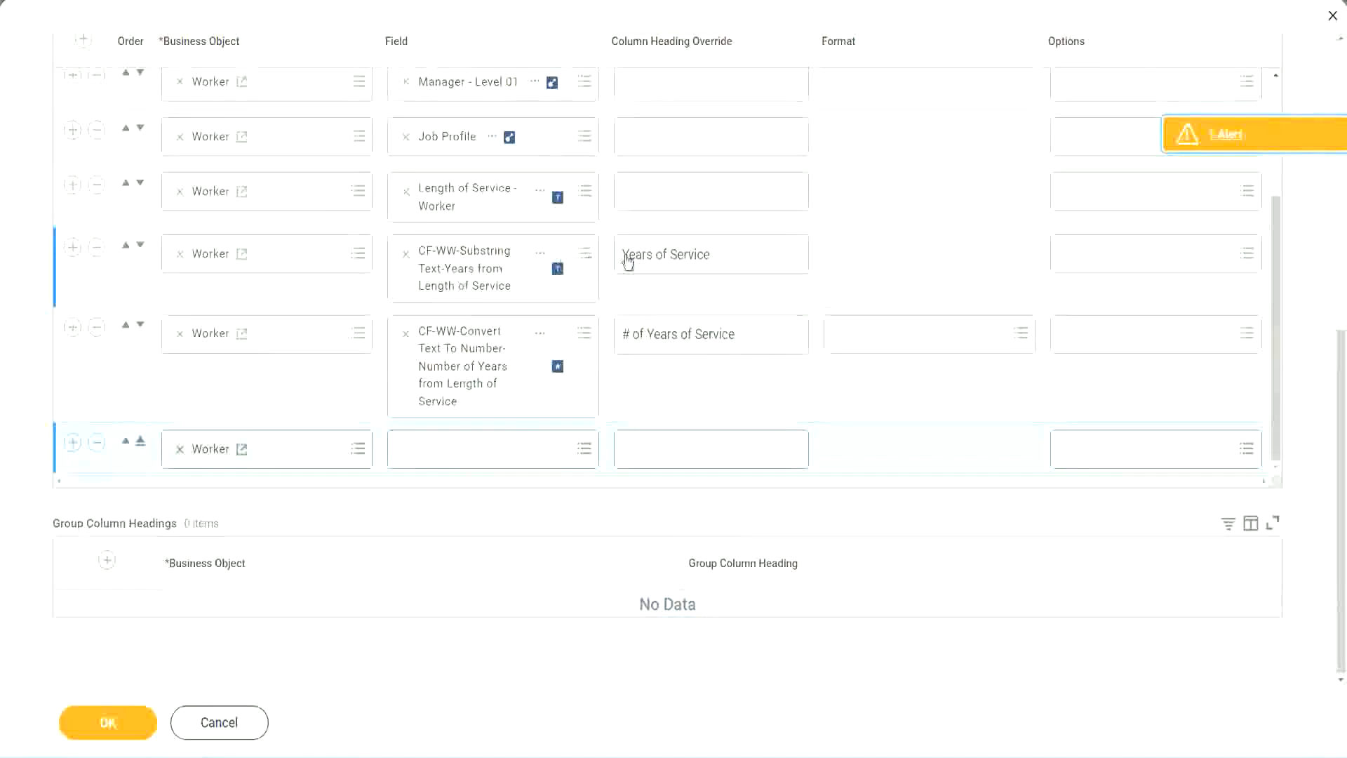
left_click(98, 250)
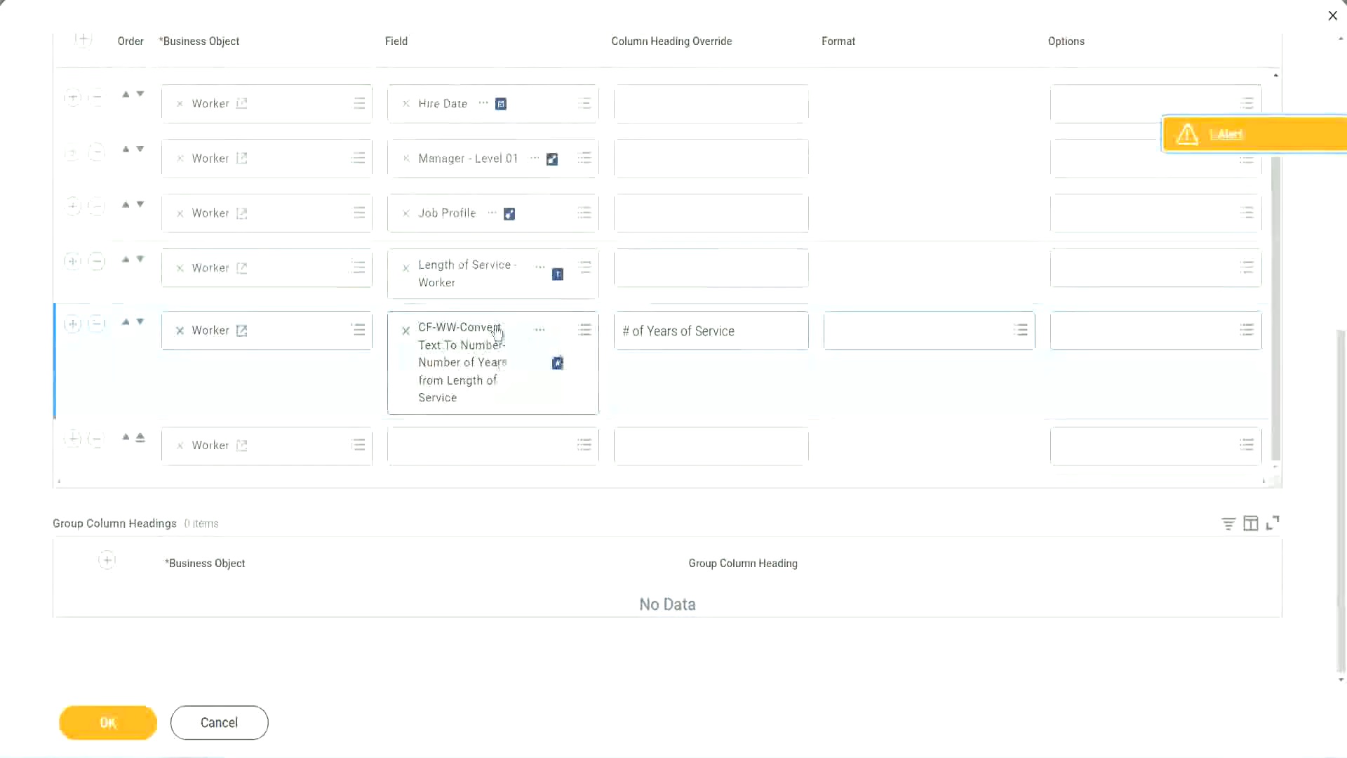
- Set the new Worker row's field to CF-WW-Eval Exp-Derive Experience Bands from Years of Service with heading Experience Bands, and save the report
left_click(441, 444)
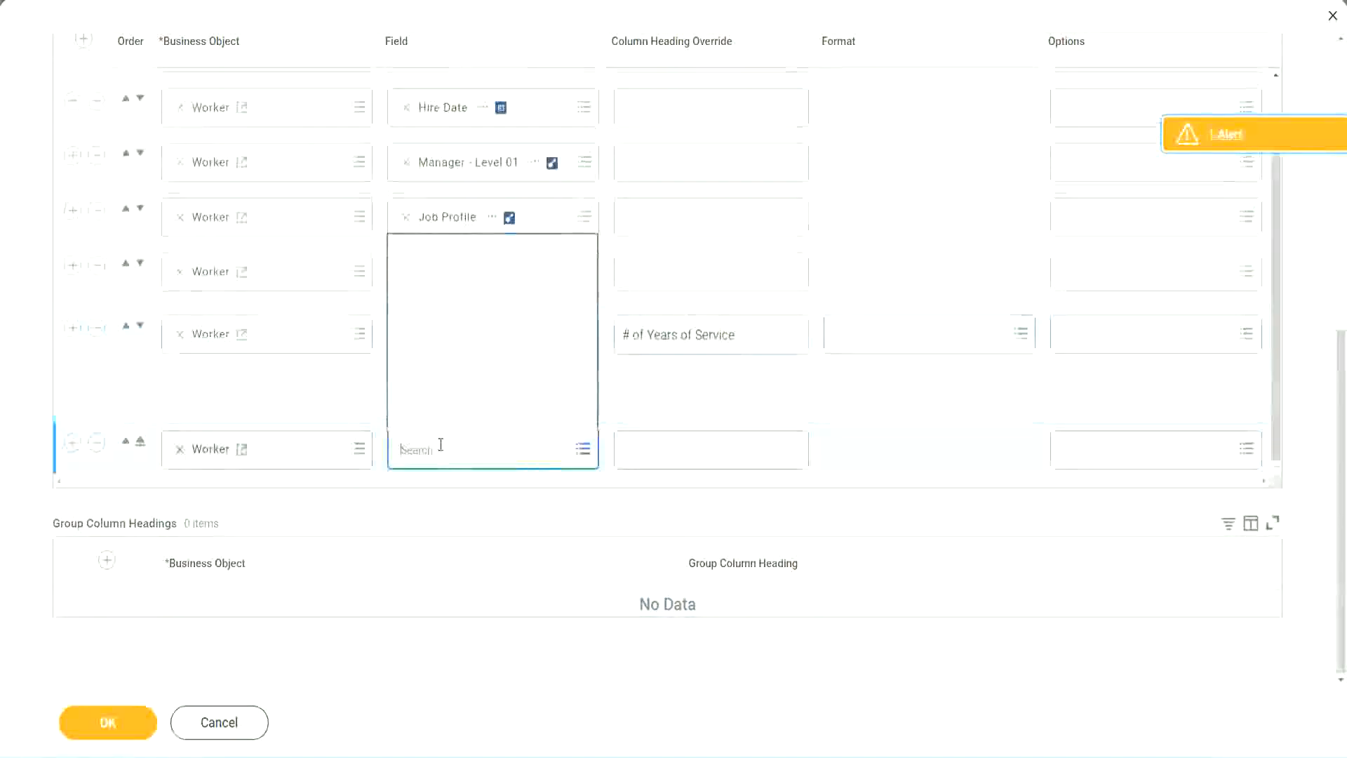
key("ctrl+v")
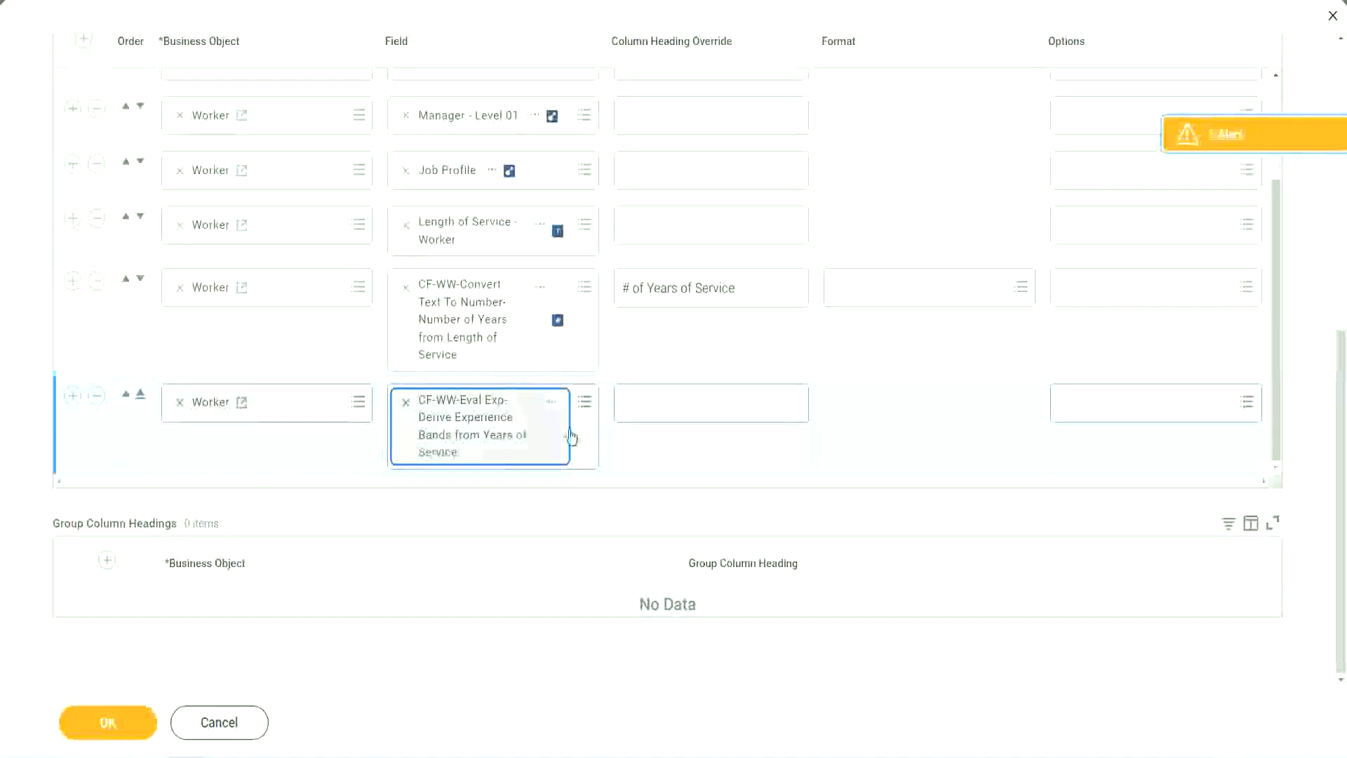
left_click(686, 404)
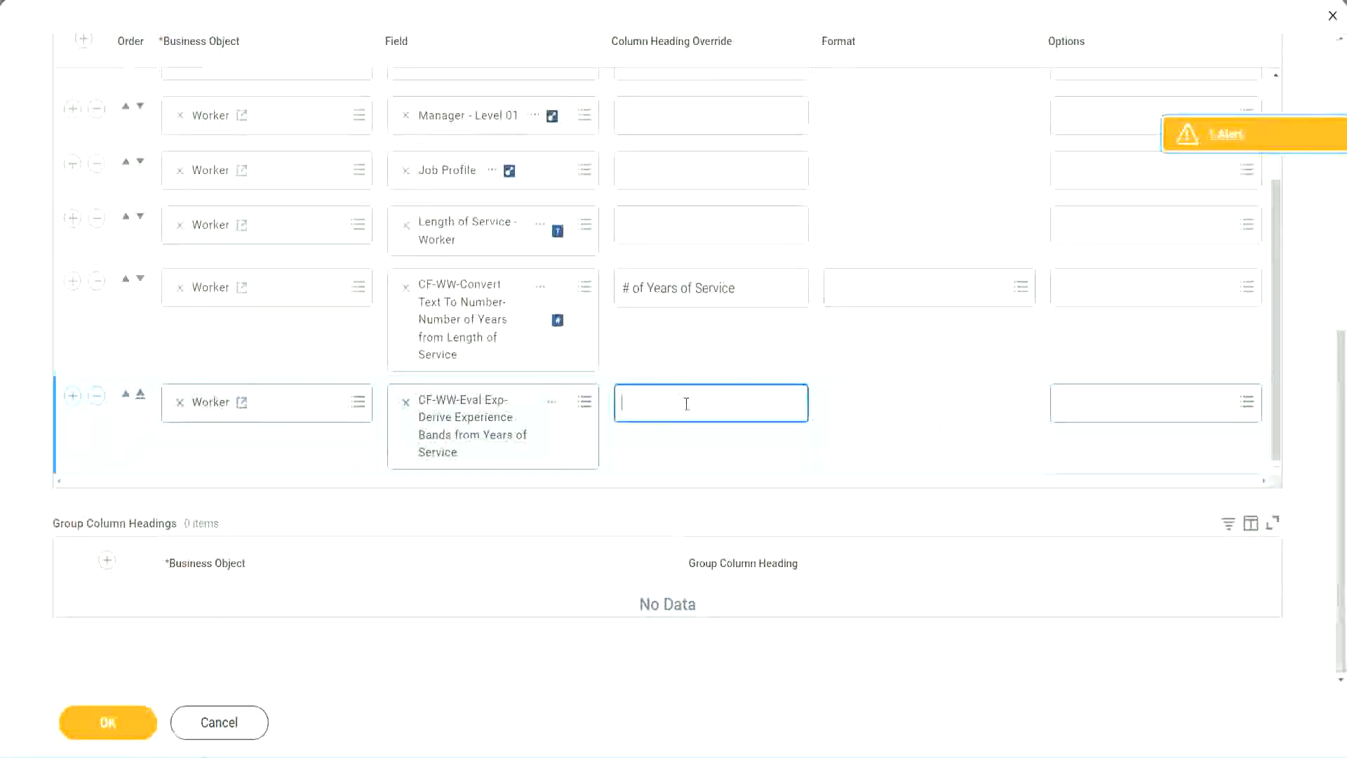
type("E")
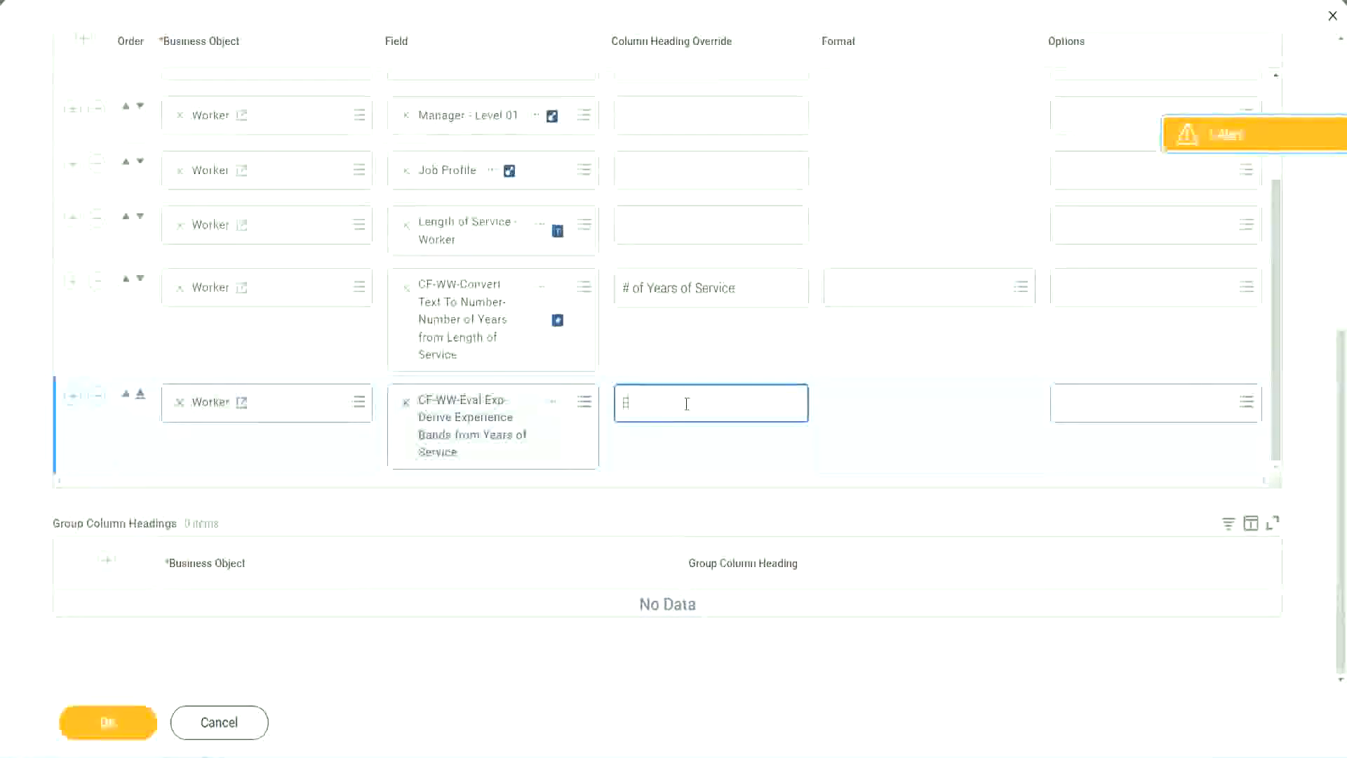
type("xperience")
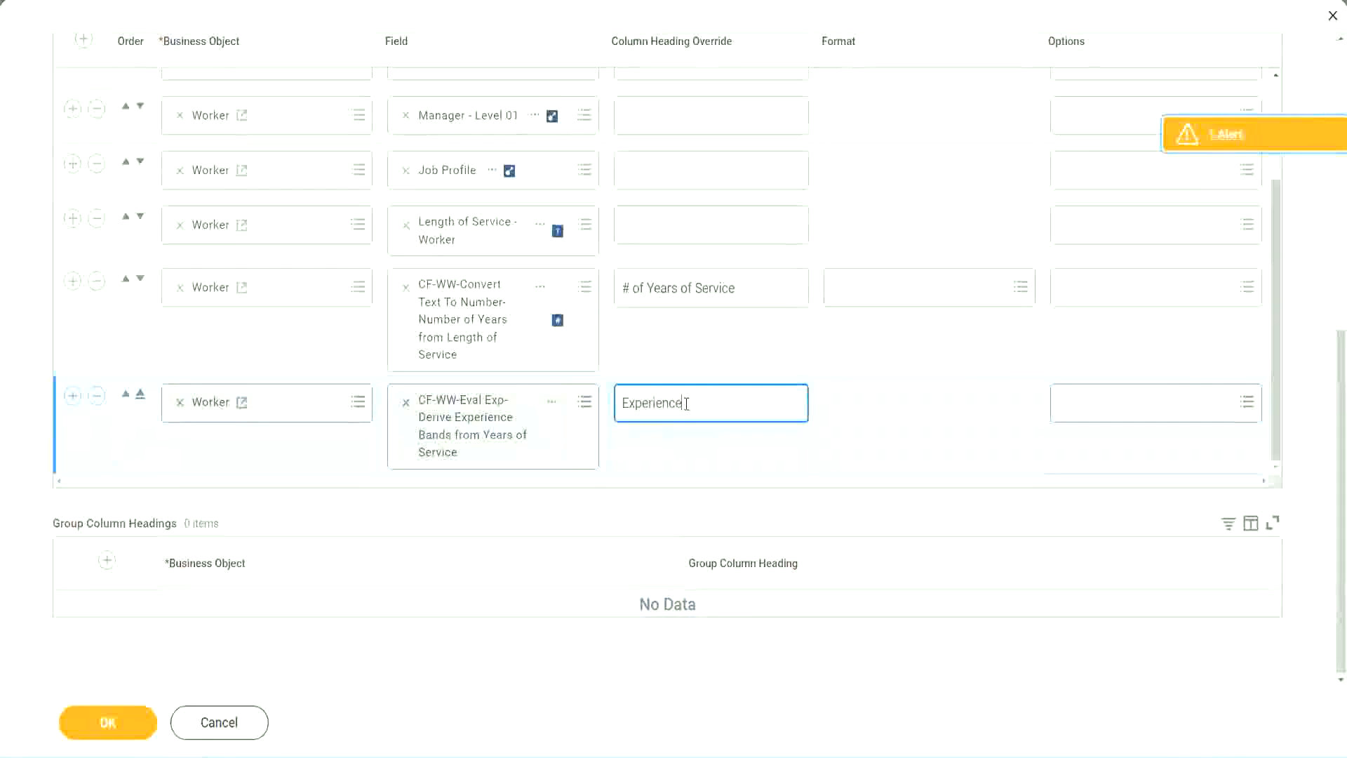
type(" Bands")
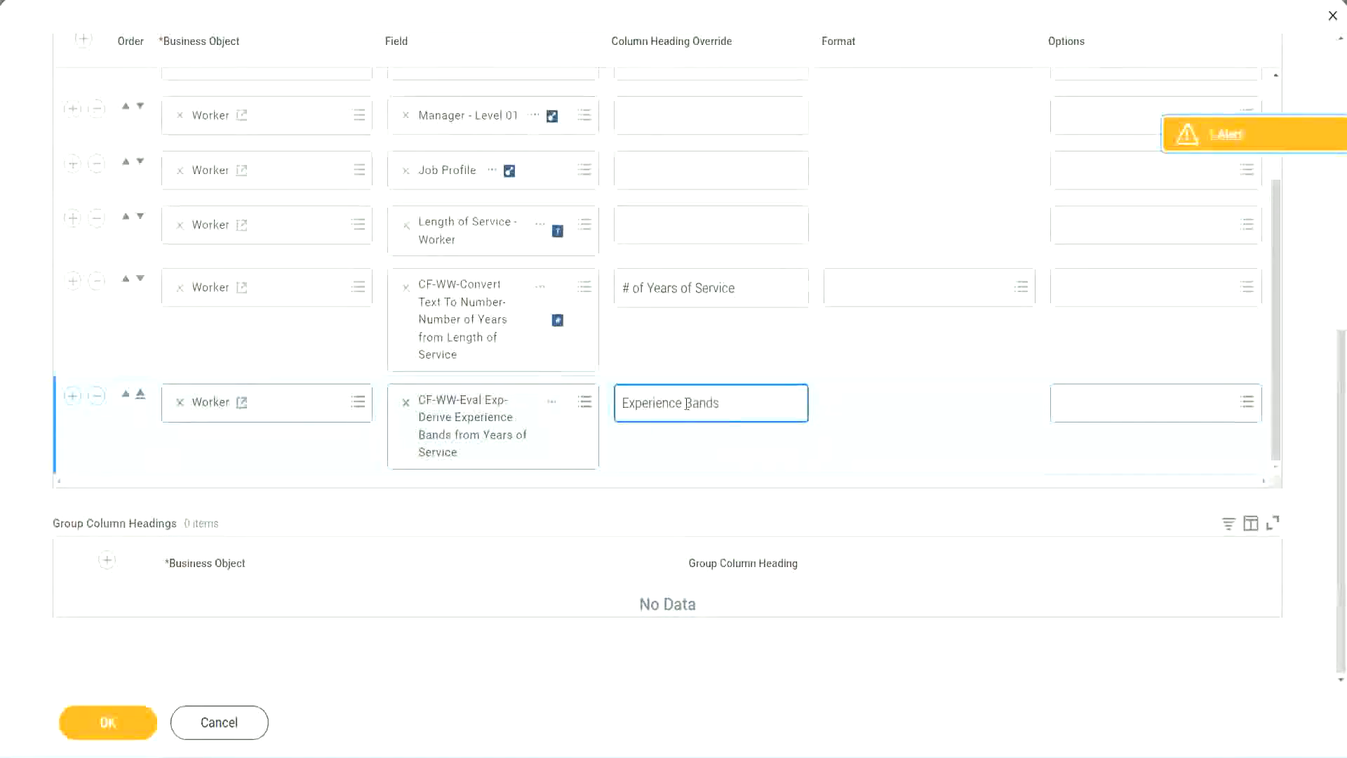
left_click(129, 727)
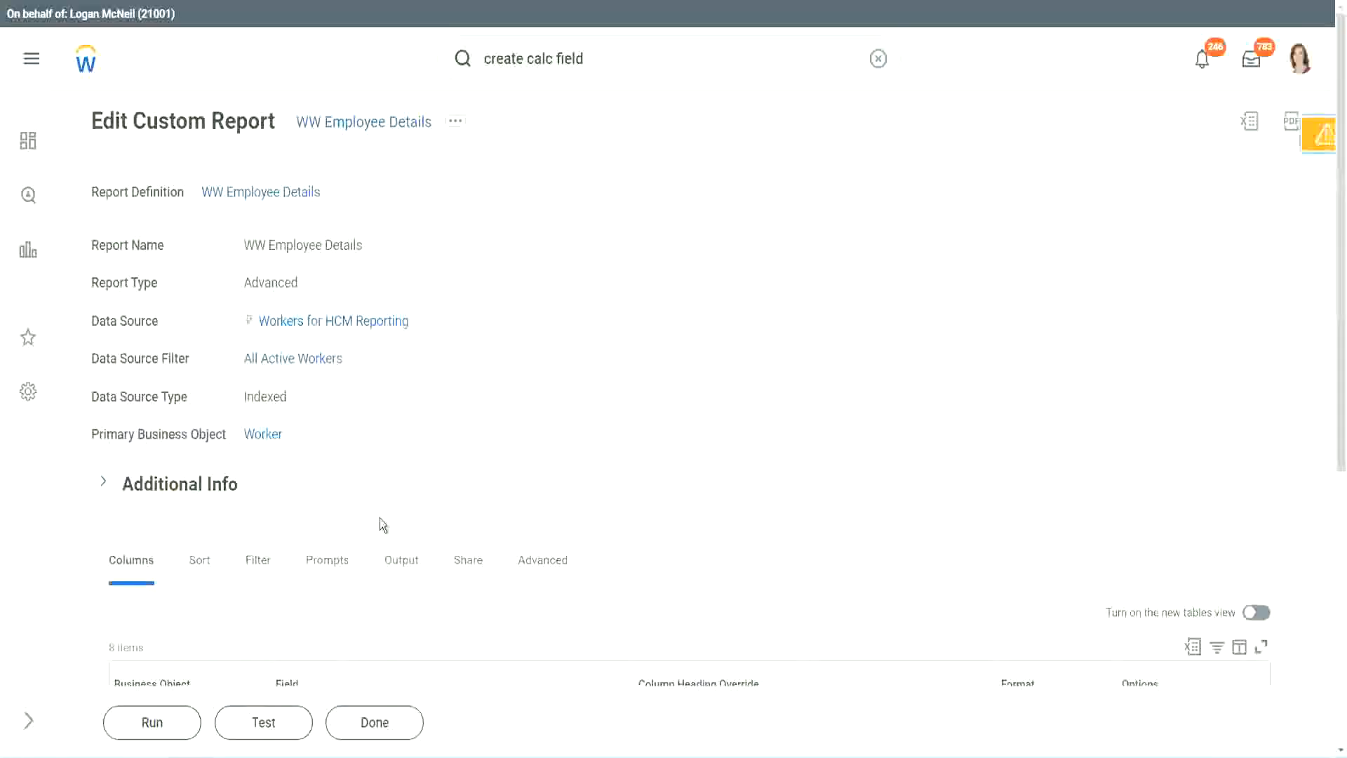
- Run the WW Employee Details report with the worker type, employee type and contingent worker type prompts left blank
scroll(421, 478, "down", 5)
left_click(153, 723)
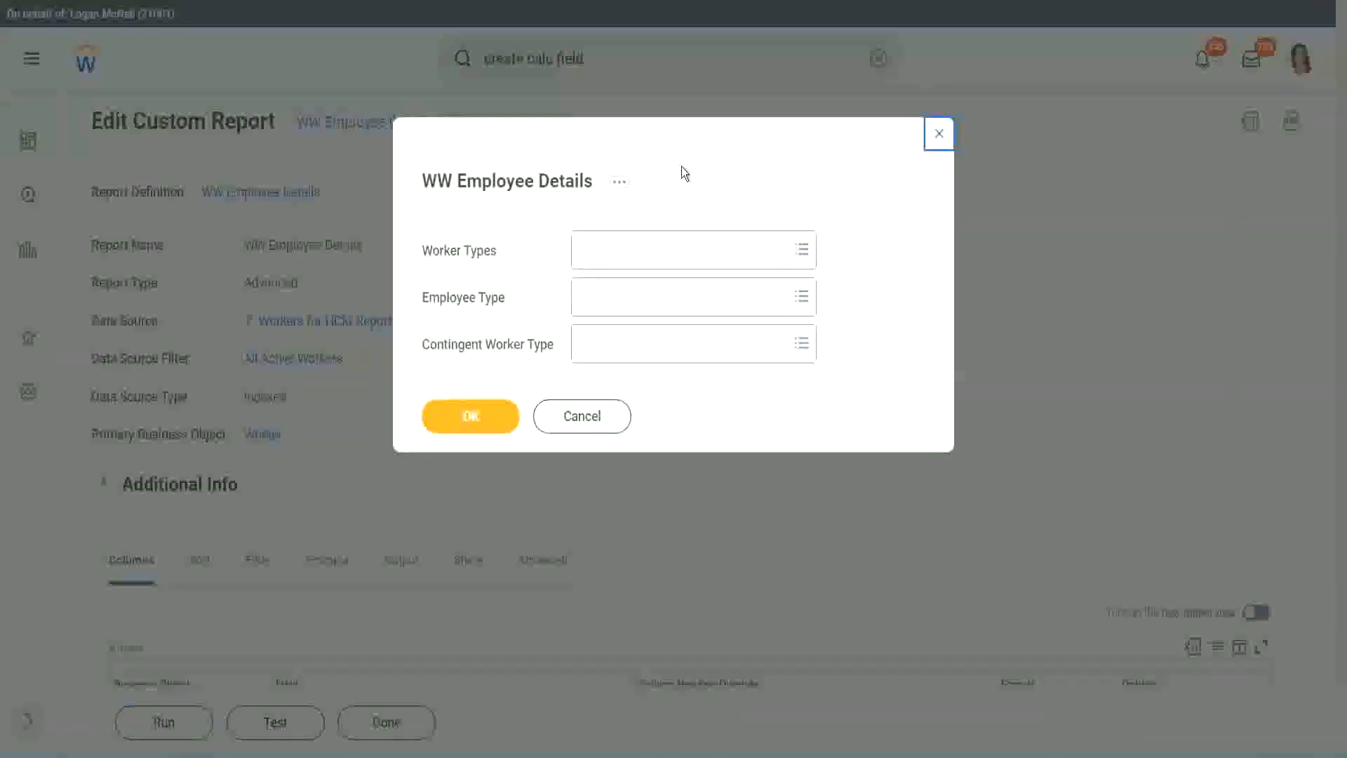
left_click(471, 415)
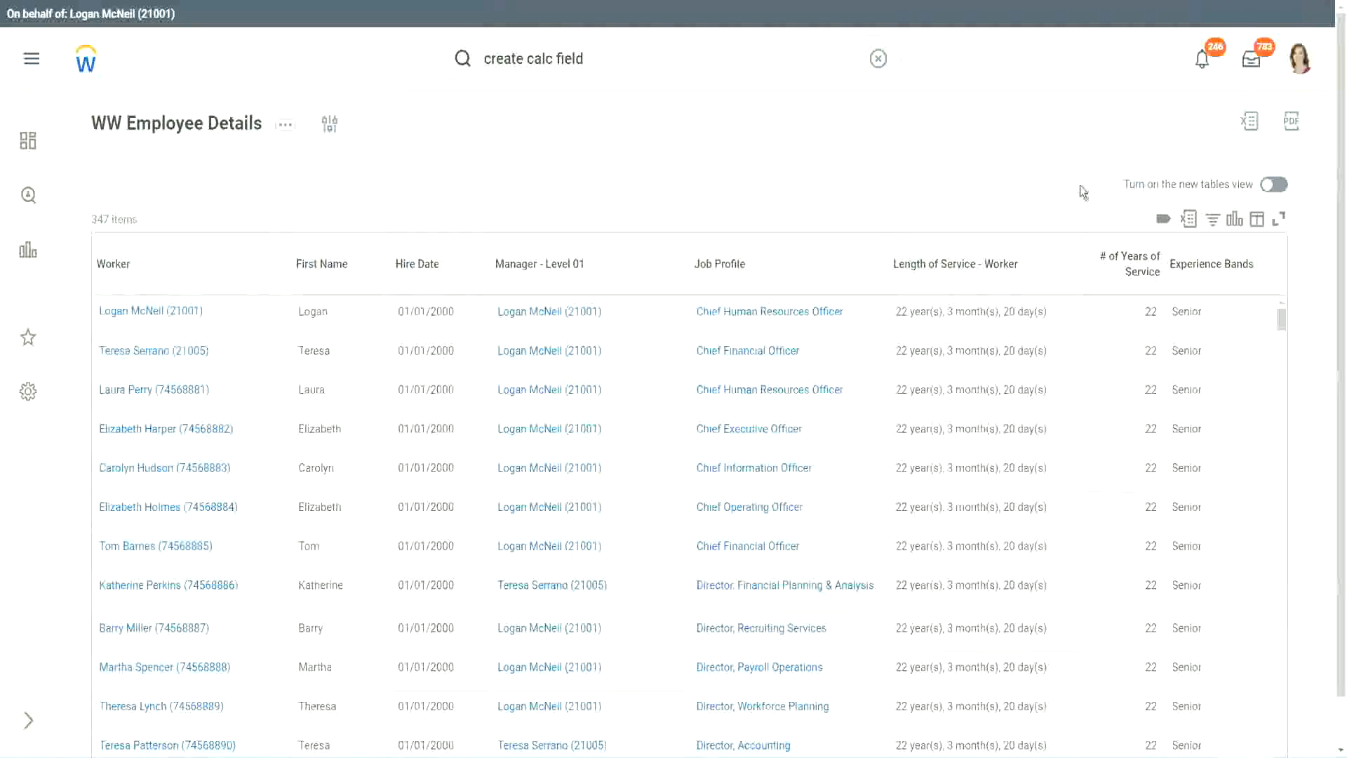
- Compare the first worker's years of service and experience band with the band ranges in the Notepad++ notes
scroll(1115, 224, "down", 1)
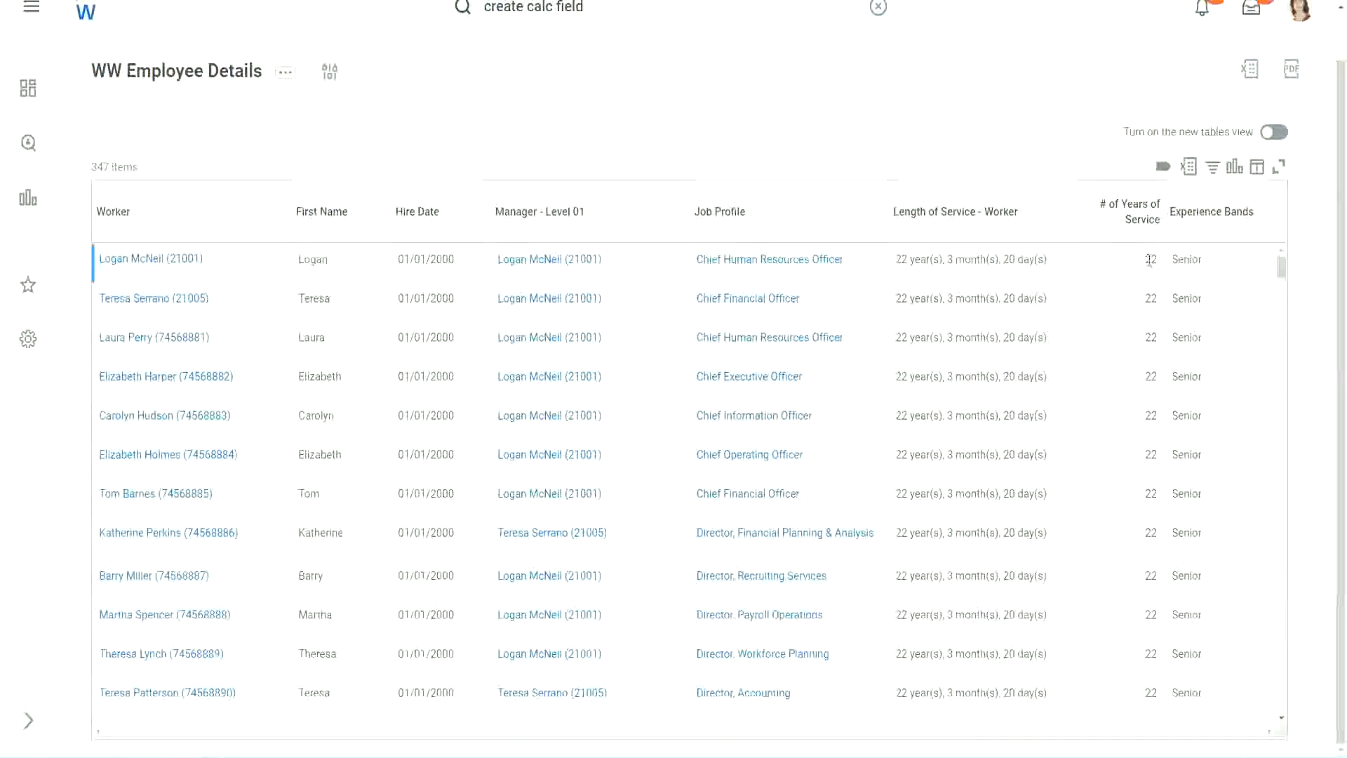
double_click(1151, 259)
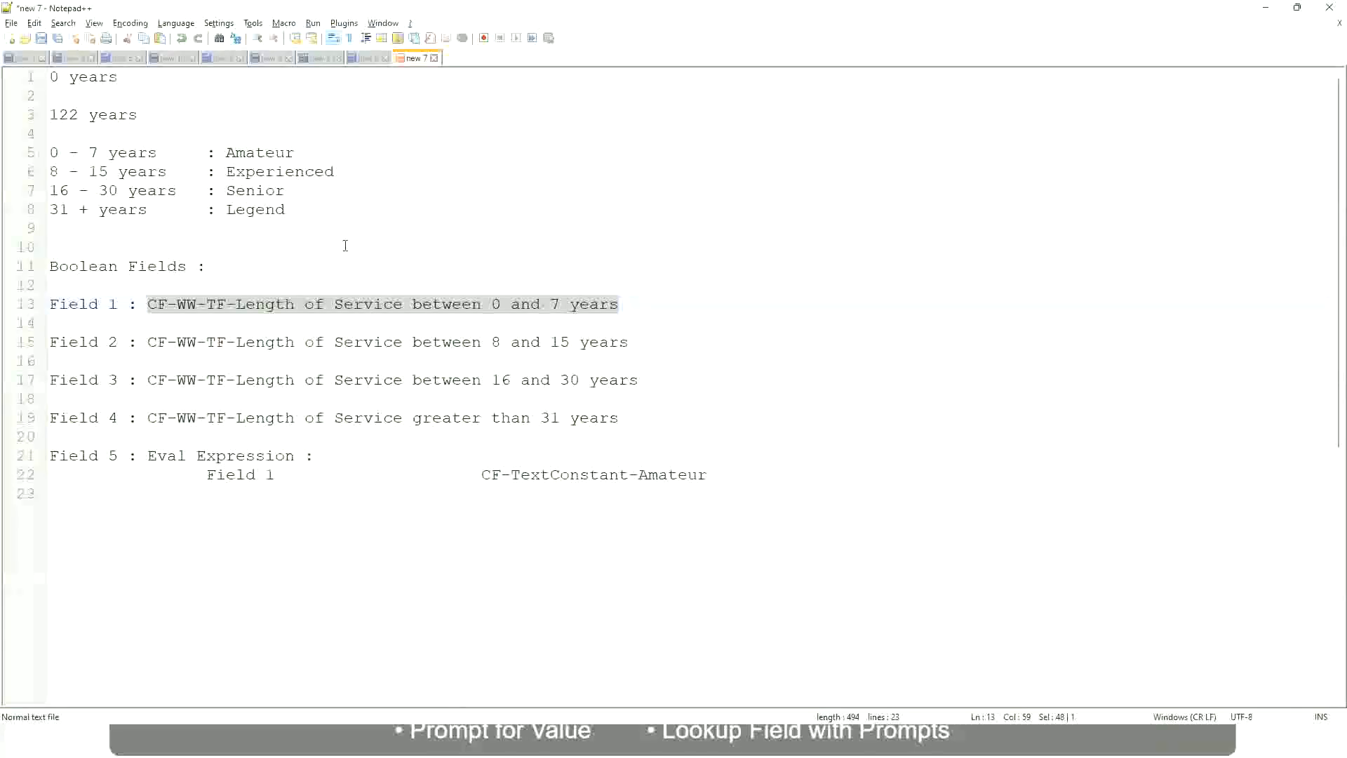
left_click(343, 246)
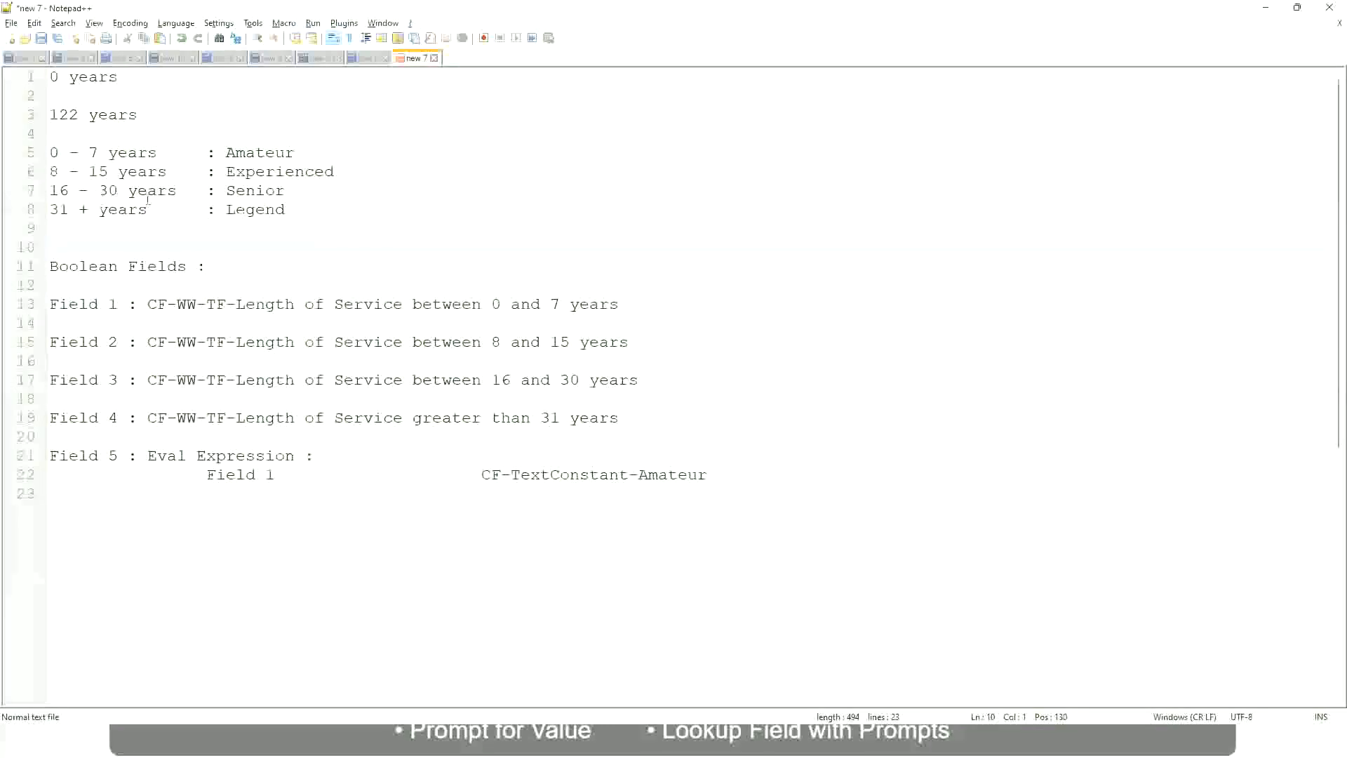
left_click(229, 190)
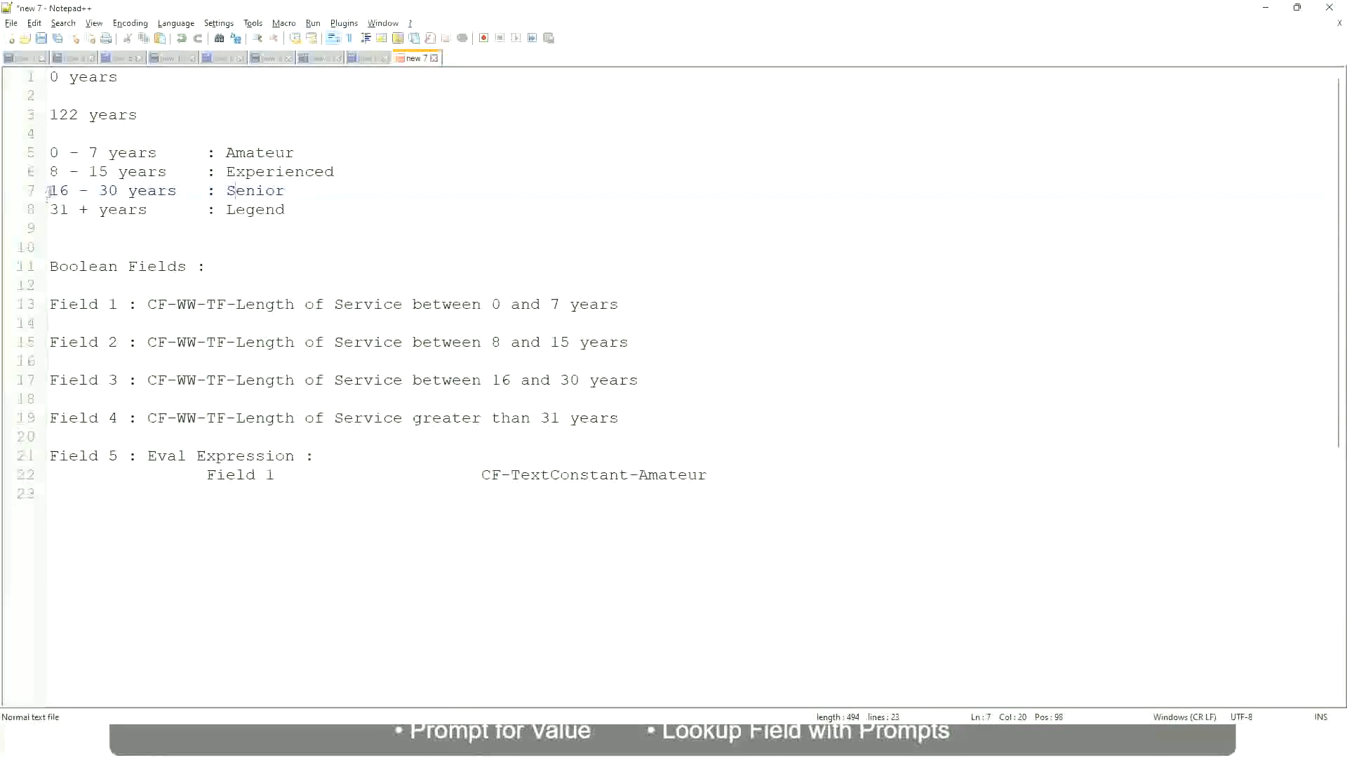
left_click_drag(51, 190, 128, 190)
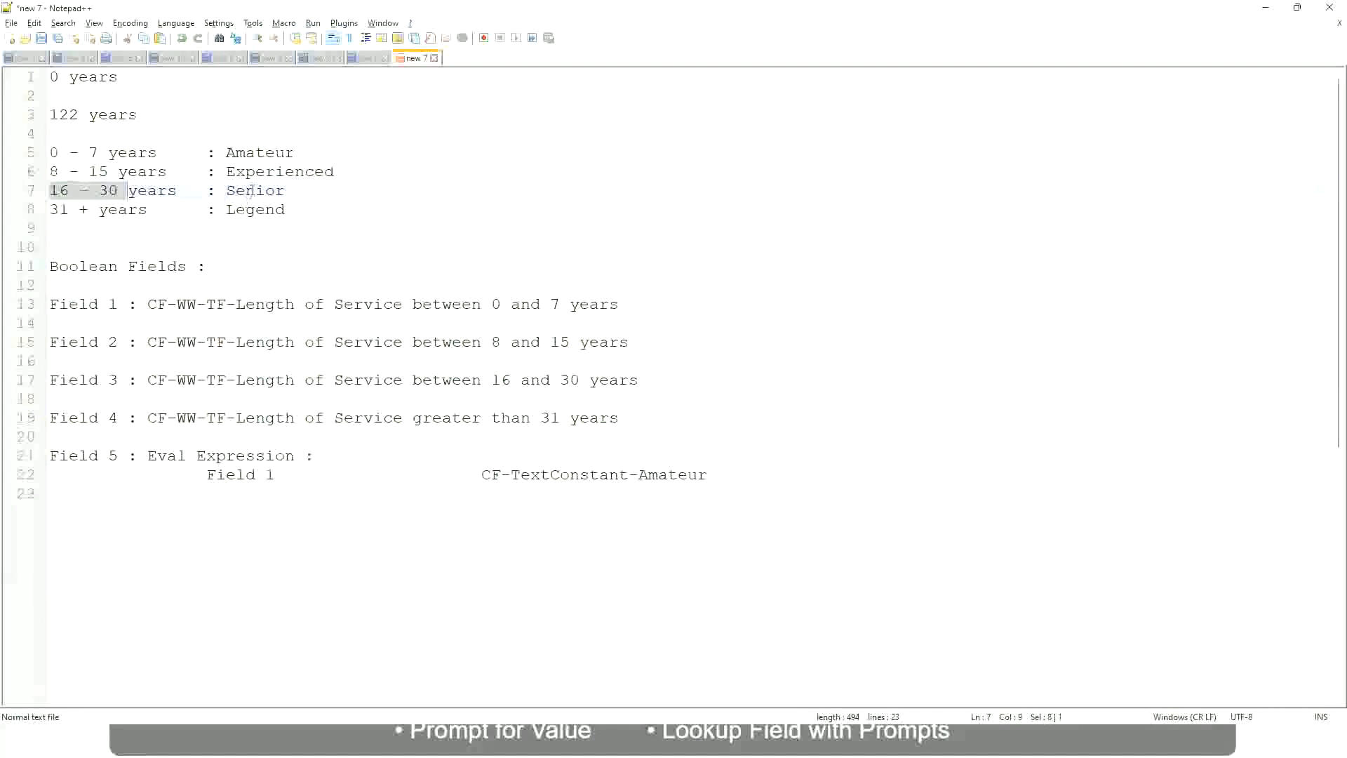
double_click(251, 191)
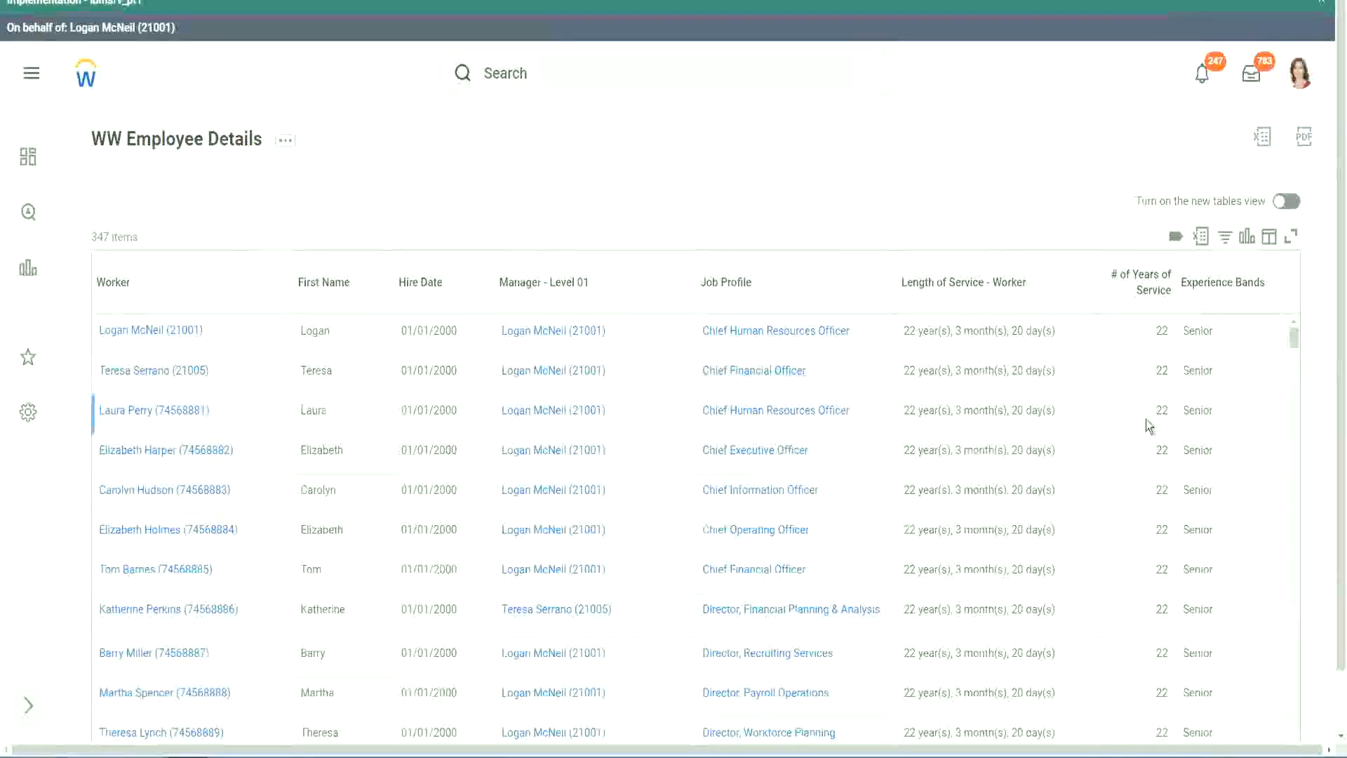
- Examine the # of Years of Service and Experience Bands values down the rows of the report output in Workday
scroll(1157, 425, "down", 2)
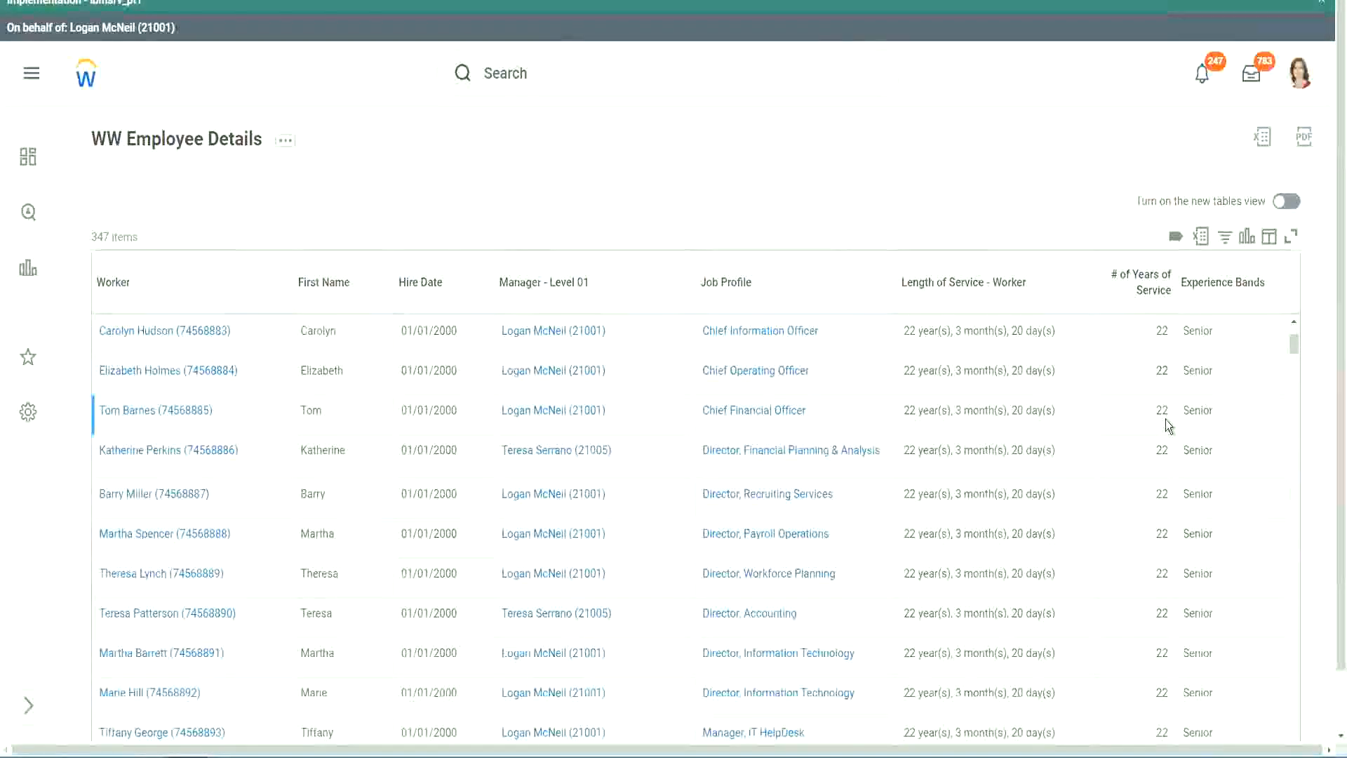
scroll(1164, 425, "down", 5)
scroll(1173, 464, "down", 5)
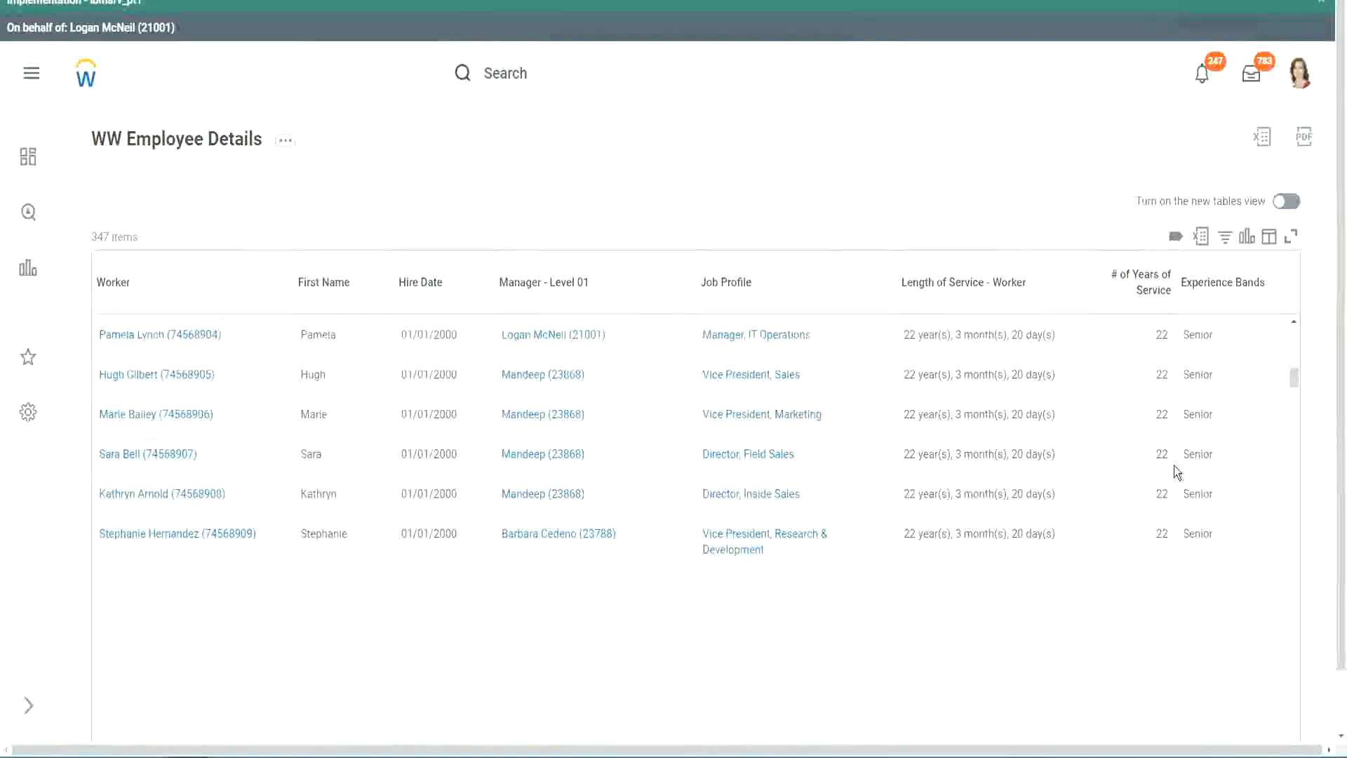
scroll(1193, 483, "down", 1)
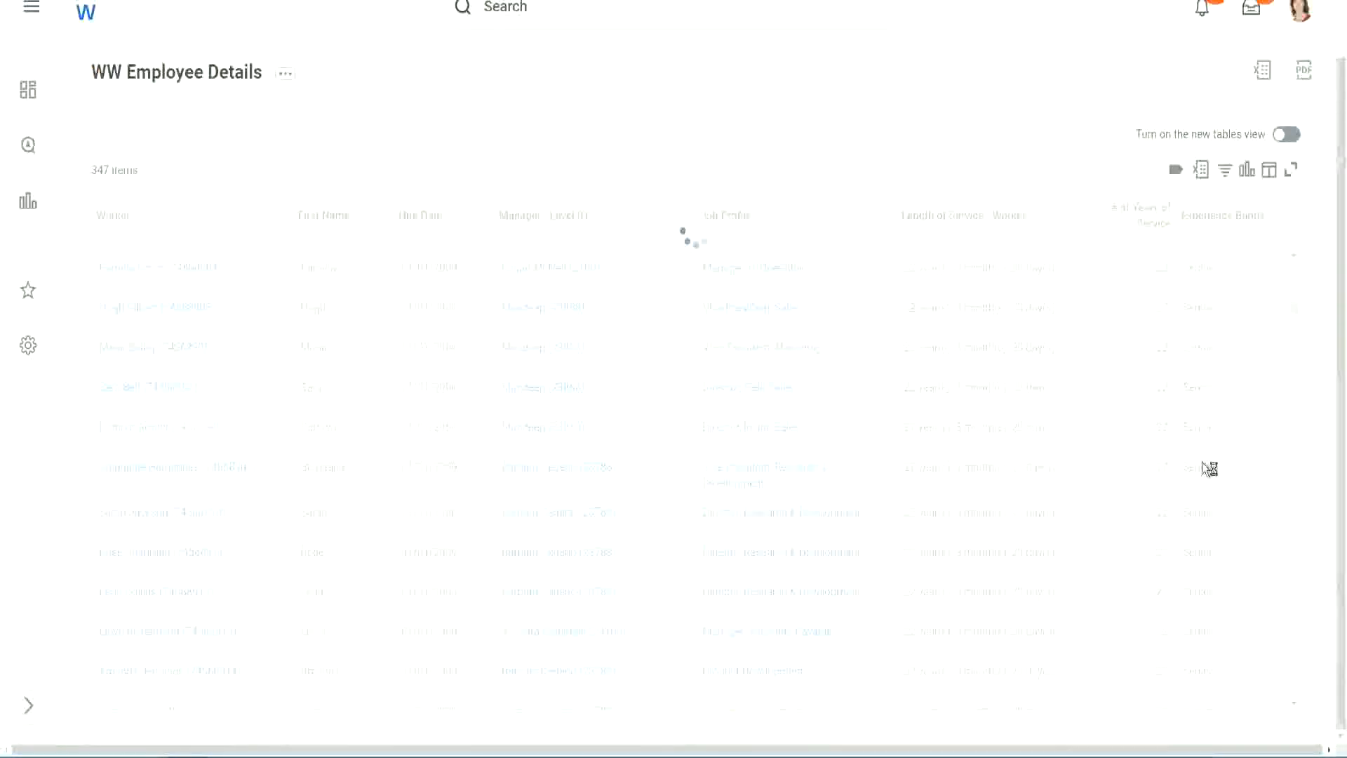
scroll(1249, 399, "down", 4)
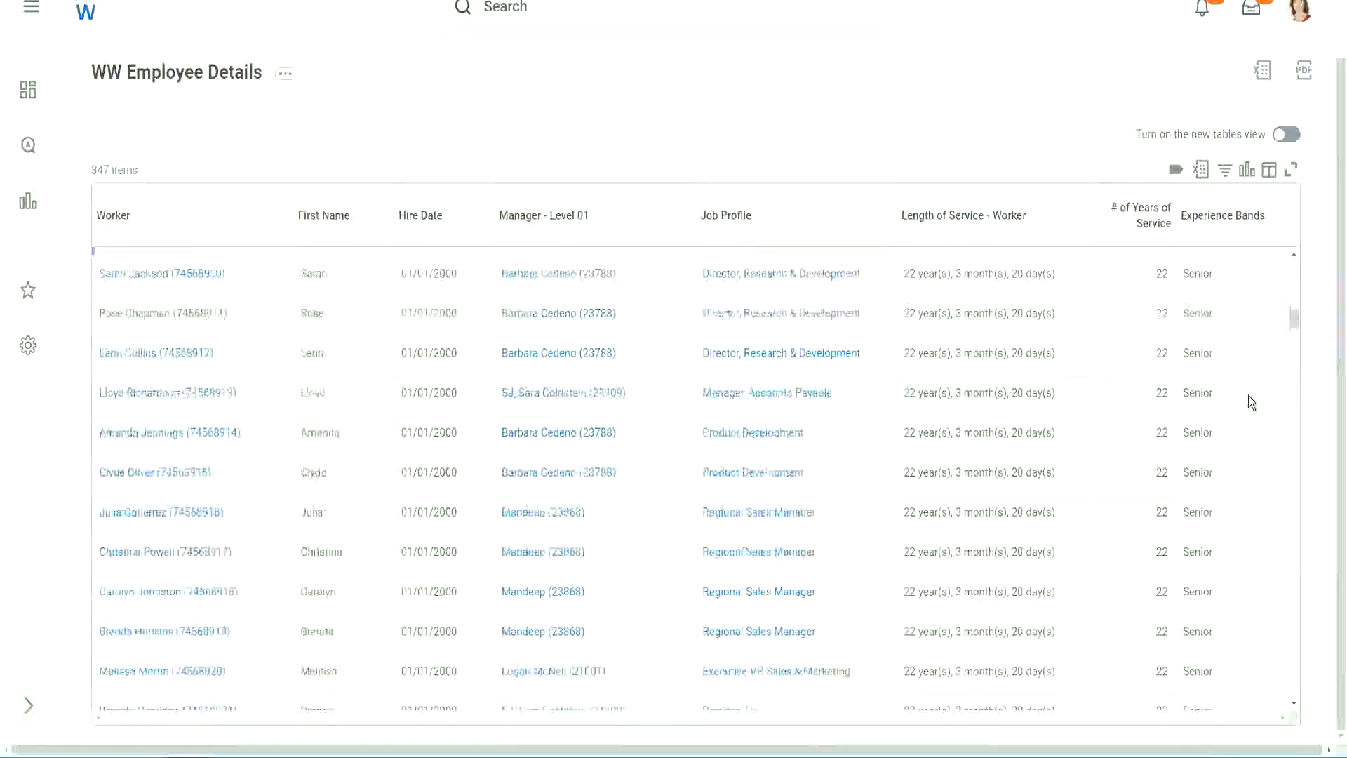
scroll(1248, 394, "down", 3)
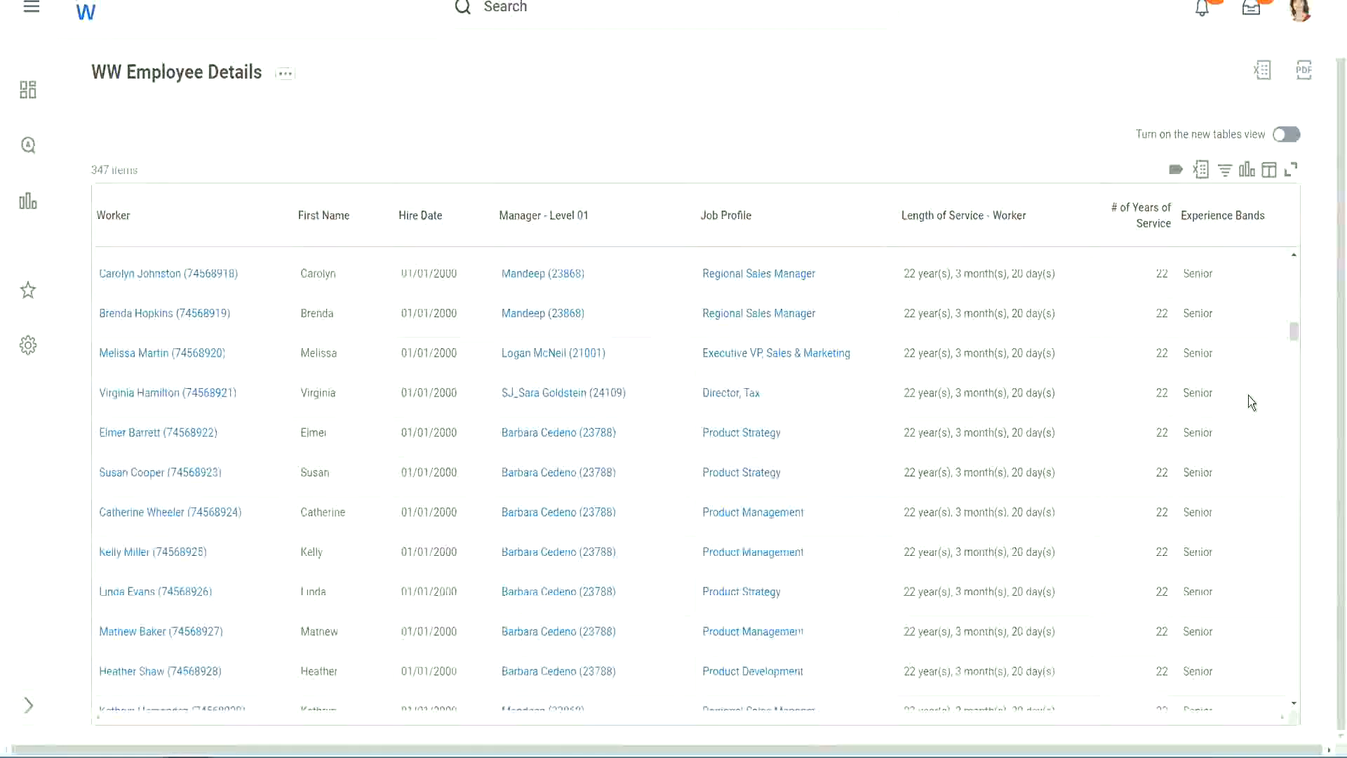
scroll(1248, 394, "down", 8)
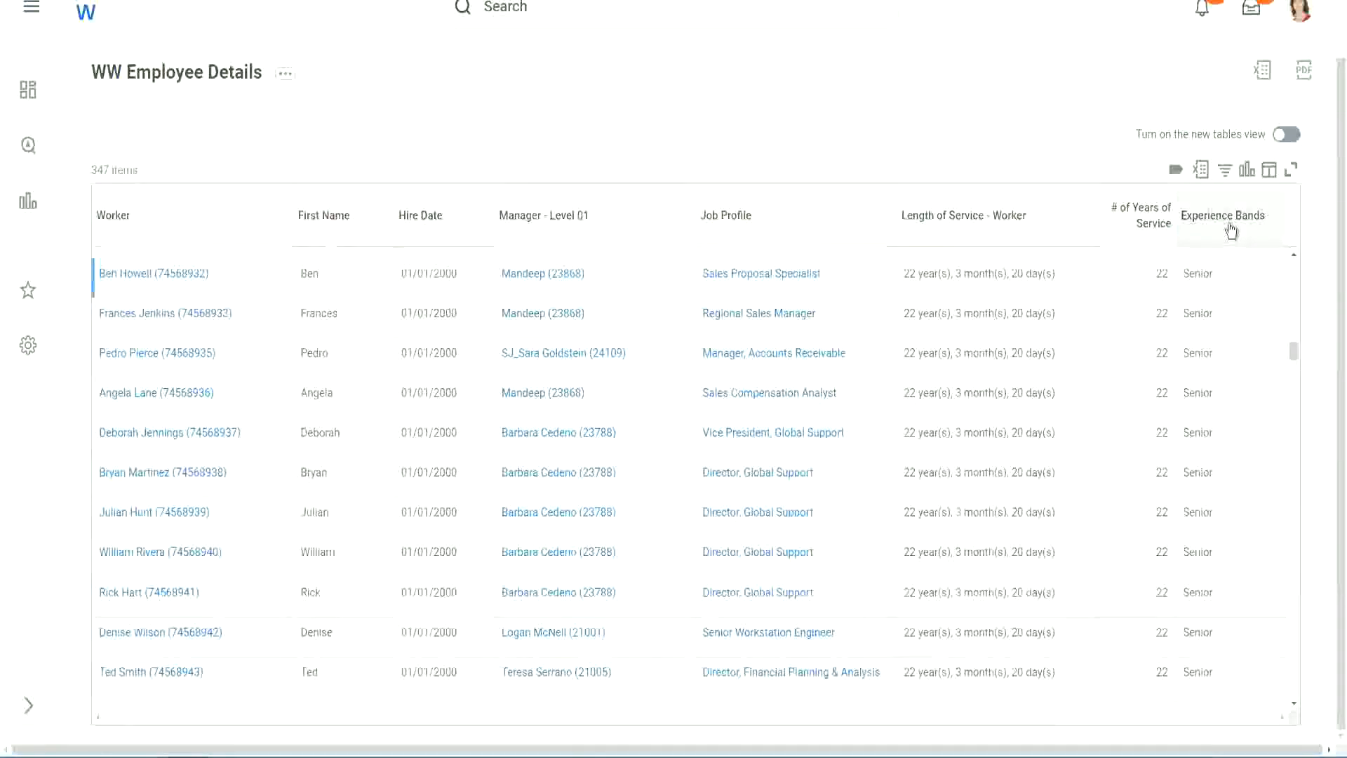
- Filter the Experience Bands column for values containing Amateur
left_click(1229, 226)
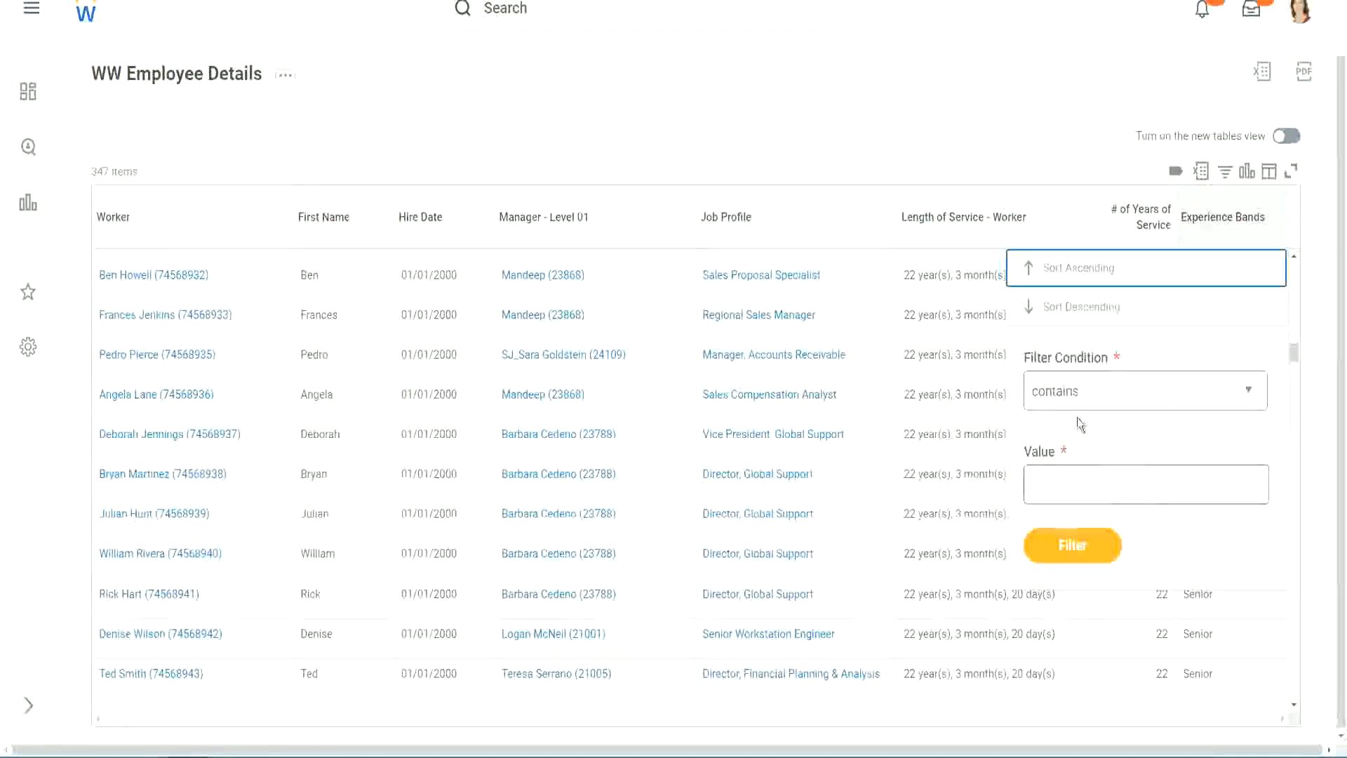
left_click(1067, 471)
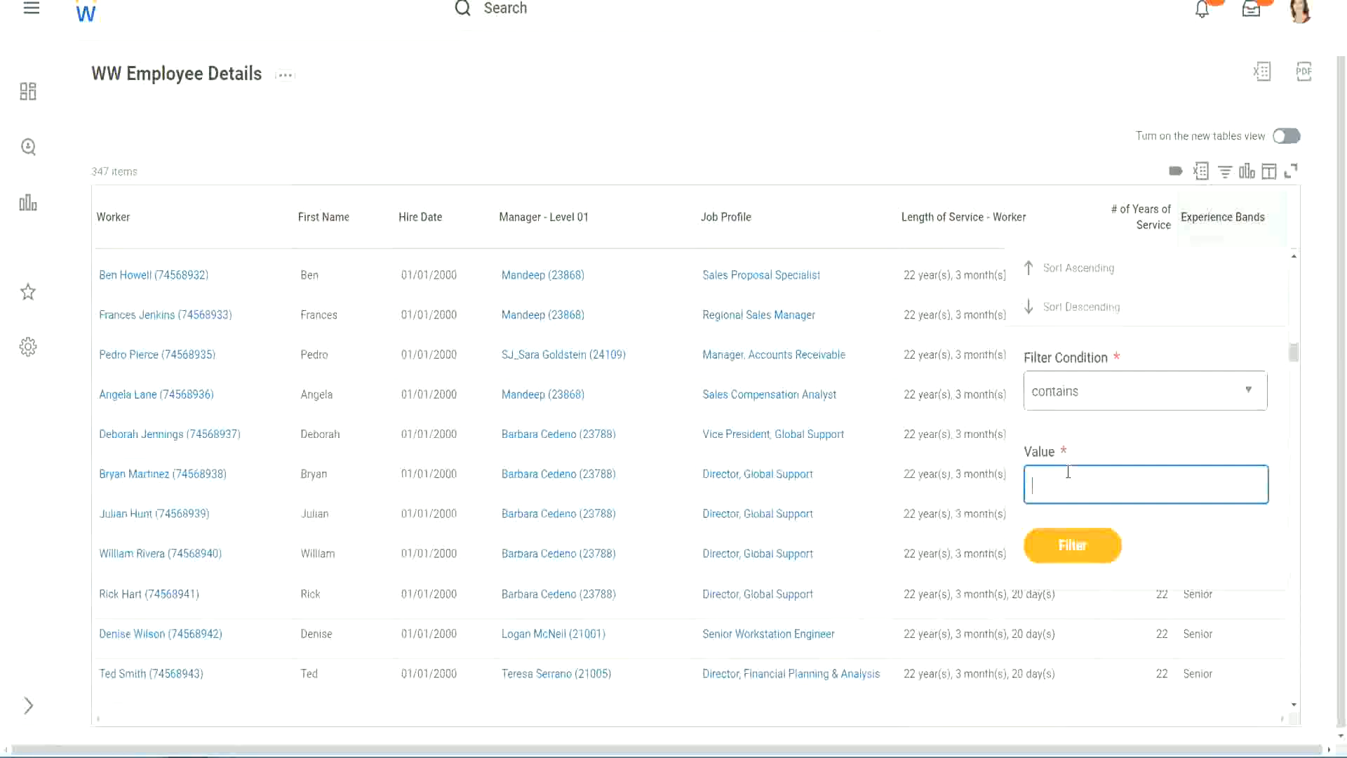
type("Amateur")
left_click(1060, 551)
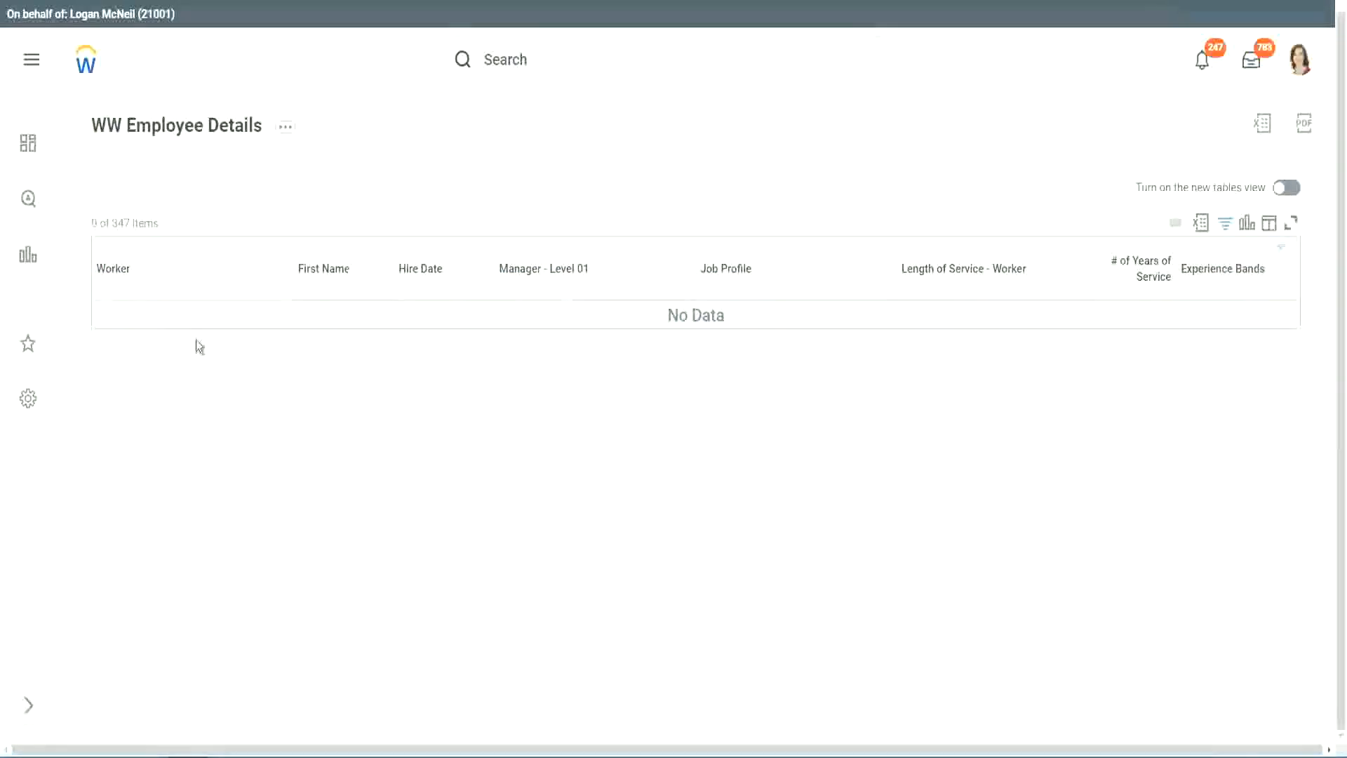
- Change the Experience Bands column filter to show values containing Legend
left_click(1220, 269)
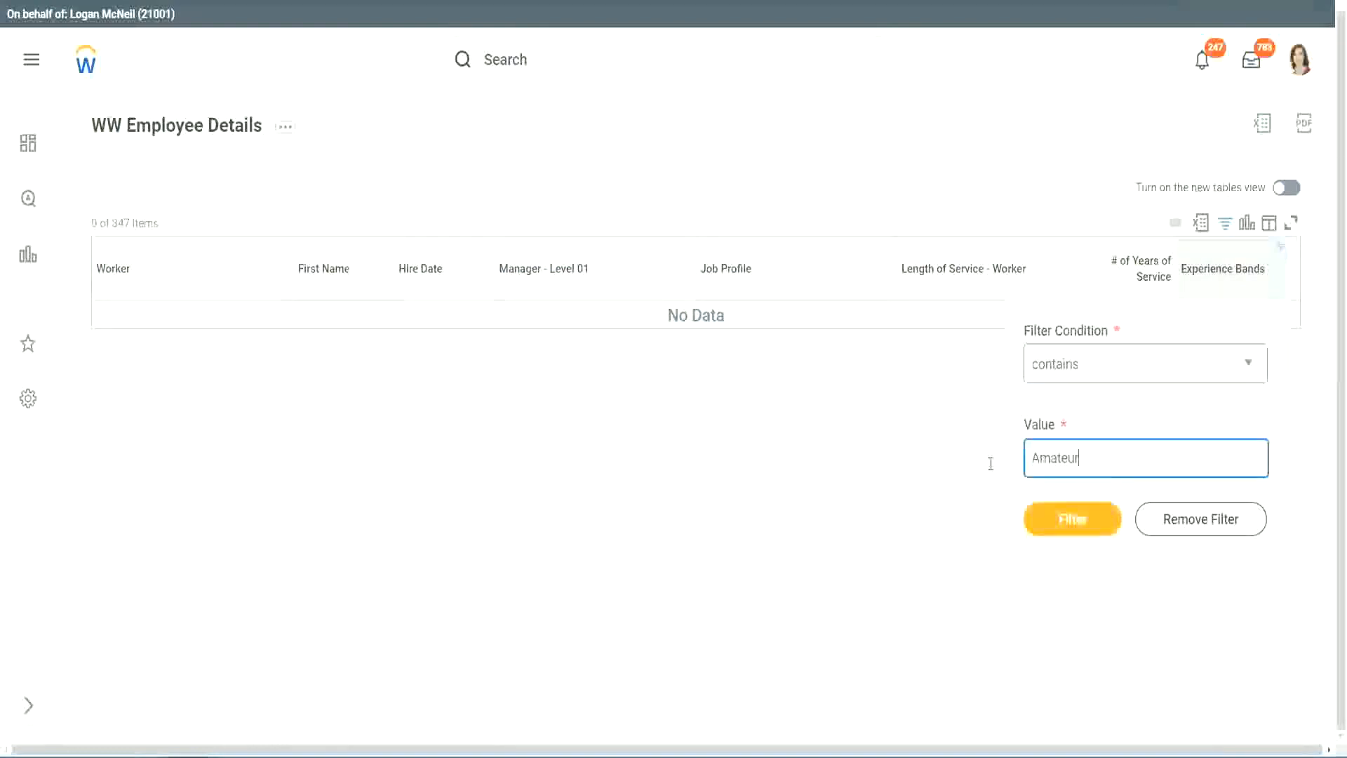
key("ctrl+a")
left_click(1081, 519)
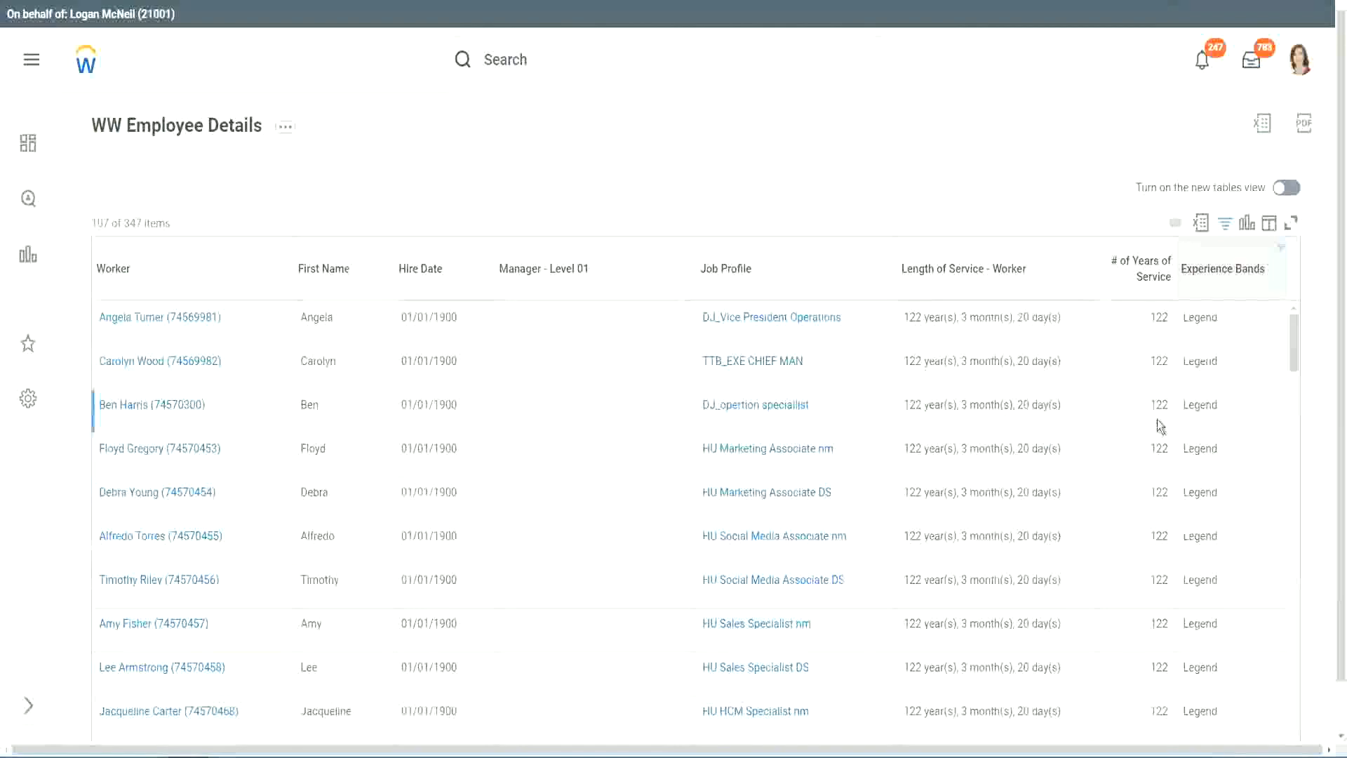
- Check the hire dates and years of service of the Legend workers down to the end of the filtered list
scroll(1156, 418, "down", 10)
scroll(1157, 419, "down", 5)
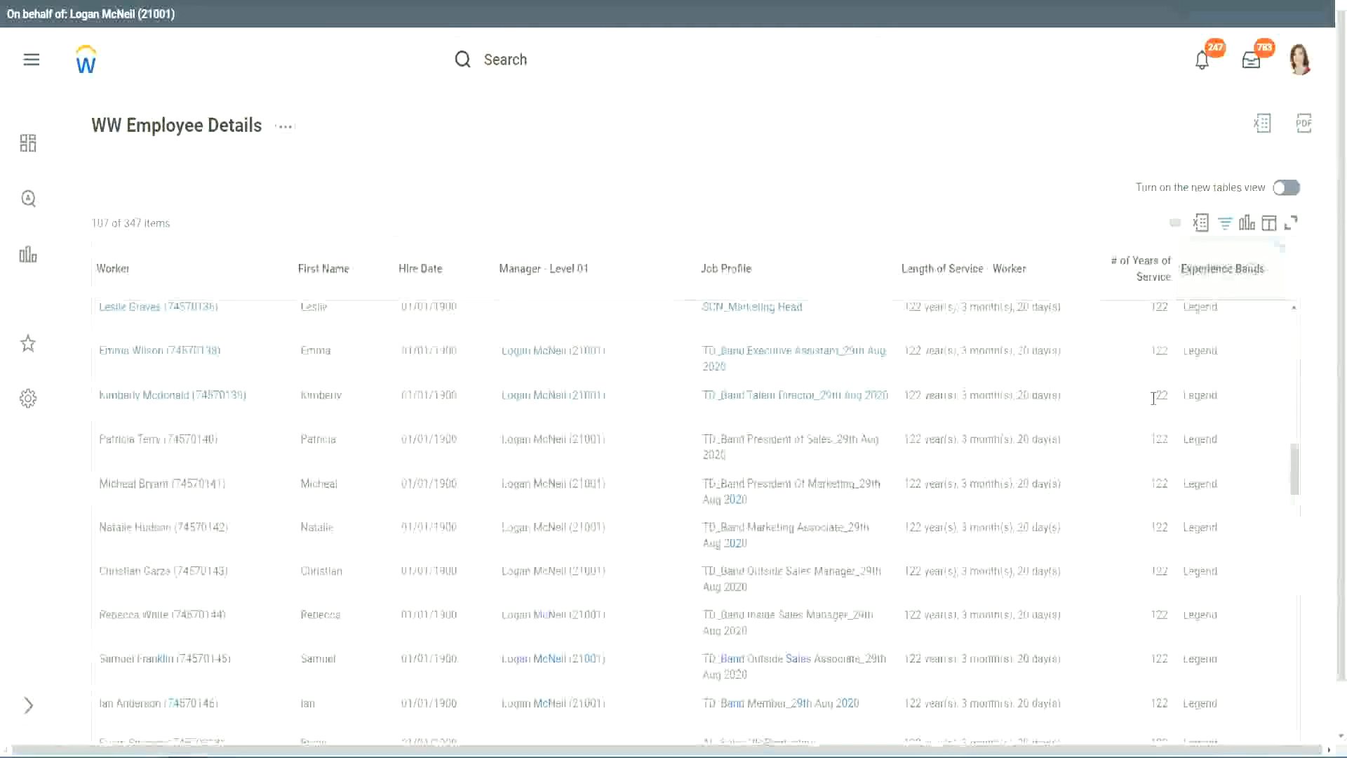
scroll(1156, 402, "down", 10)
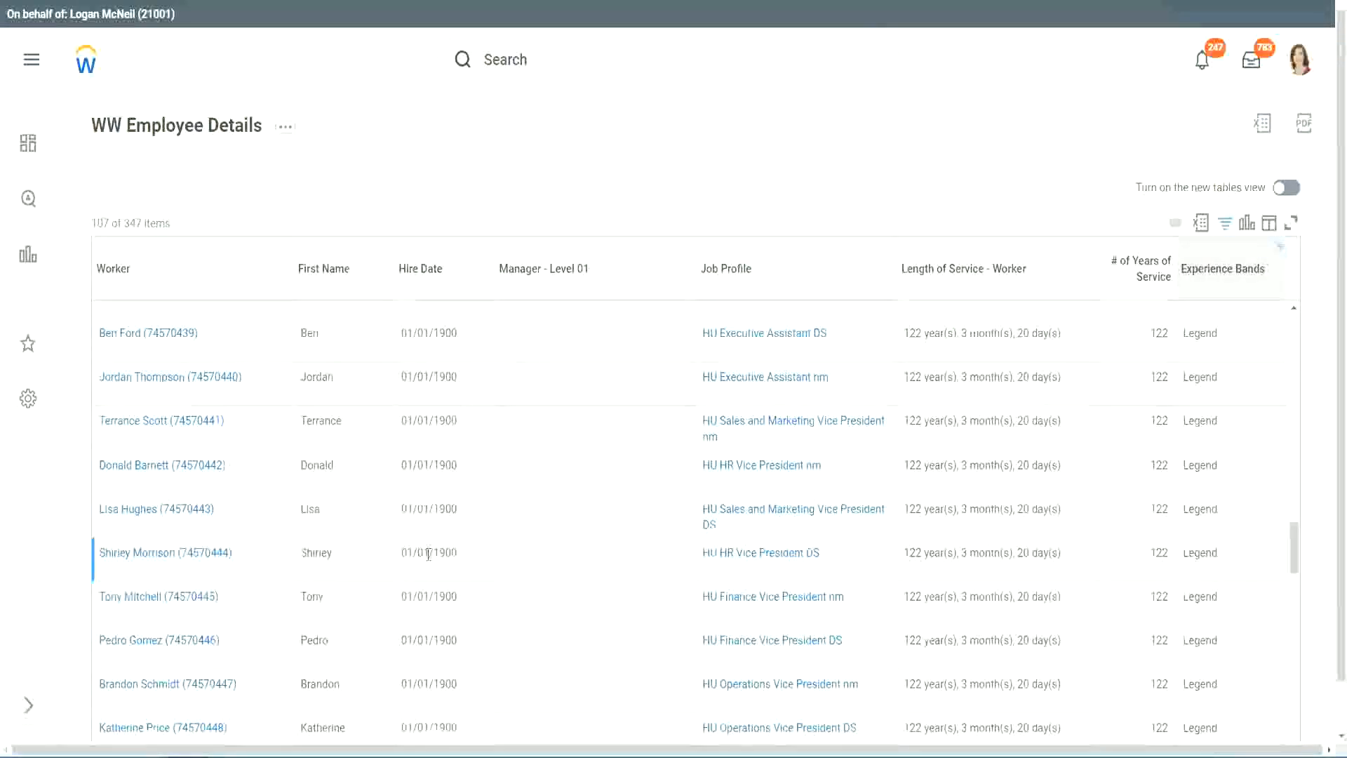
left_click_drag(434, 554, 459, 554)
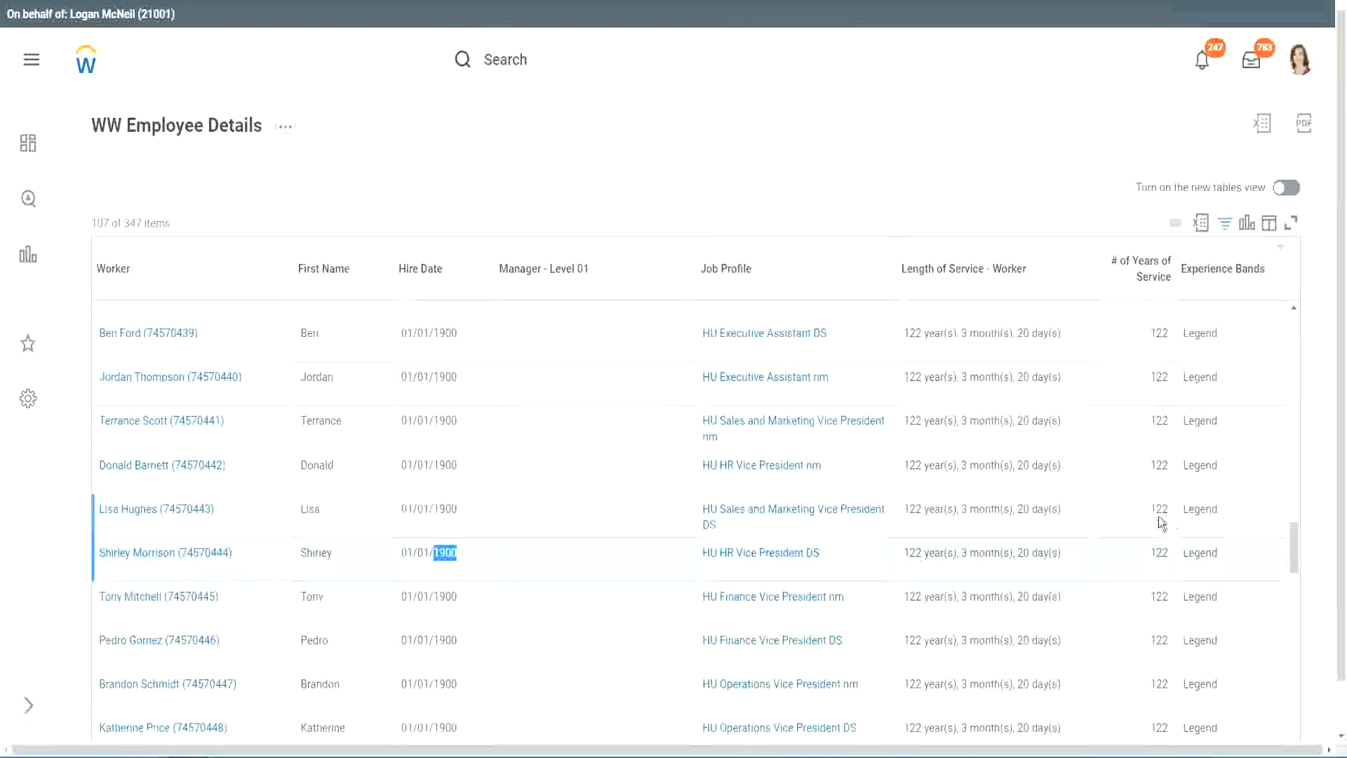
scroll(1150, 524, "down", 2)
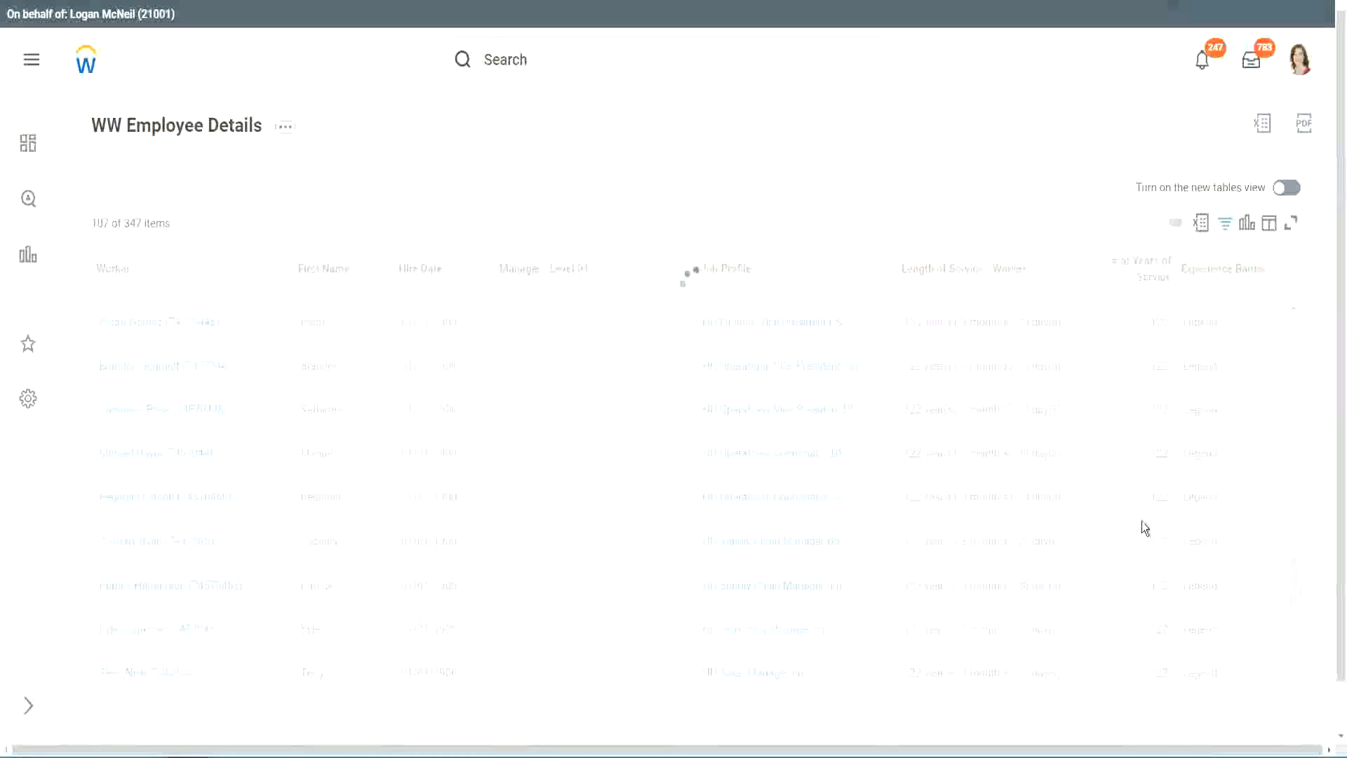
scroll(1142, 521, "down", 20)
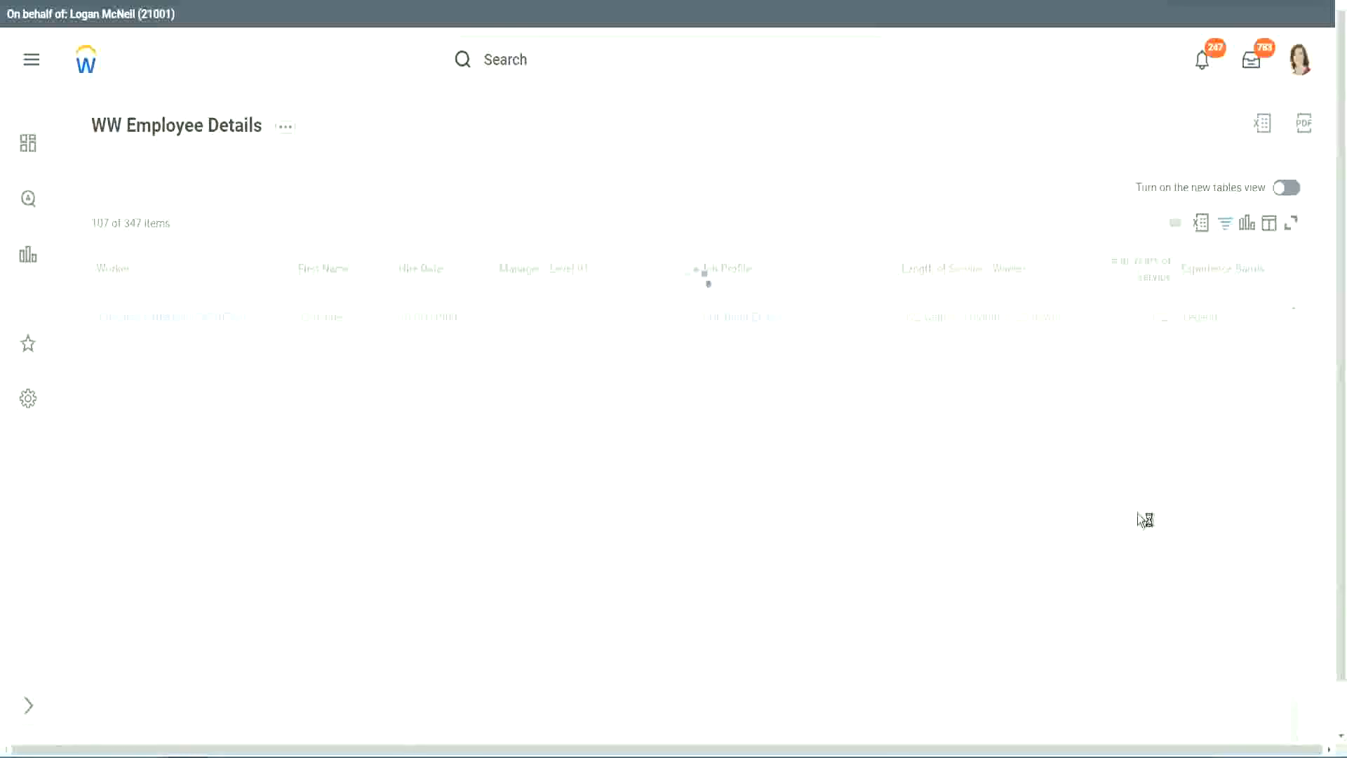
scroll(1122, 468, "down", 5)
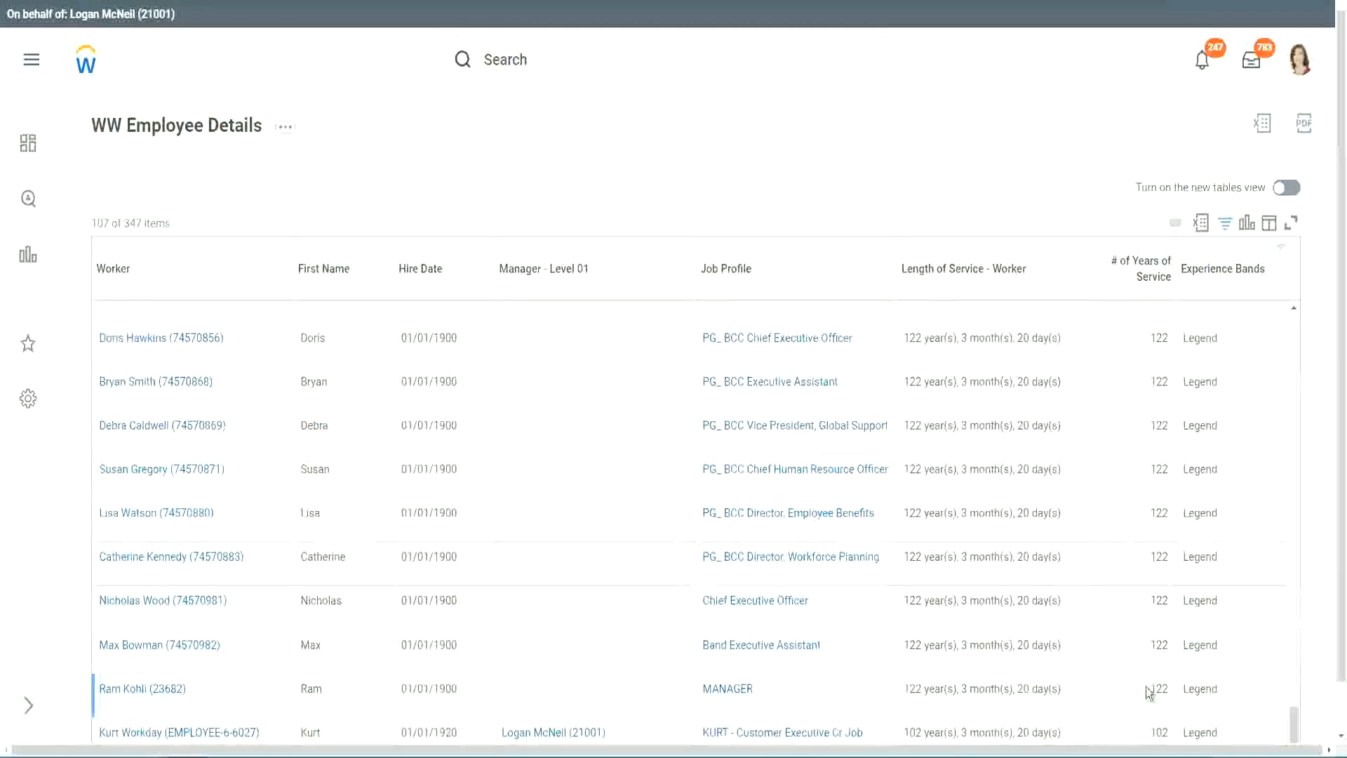
double_click(1158, 730)
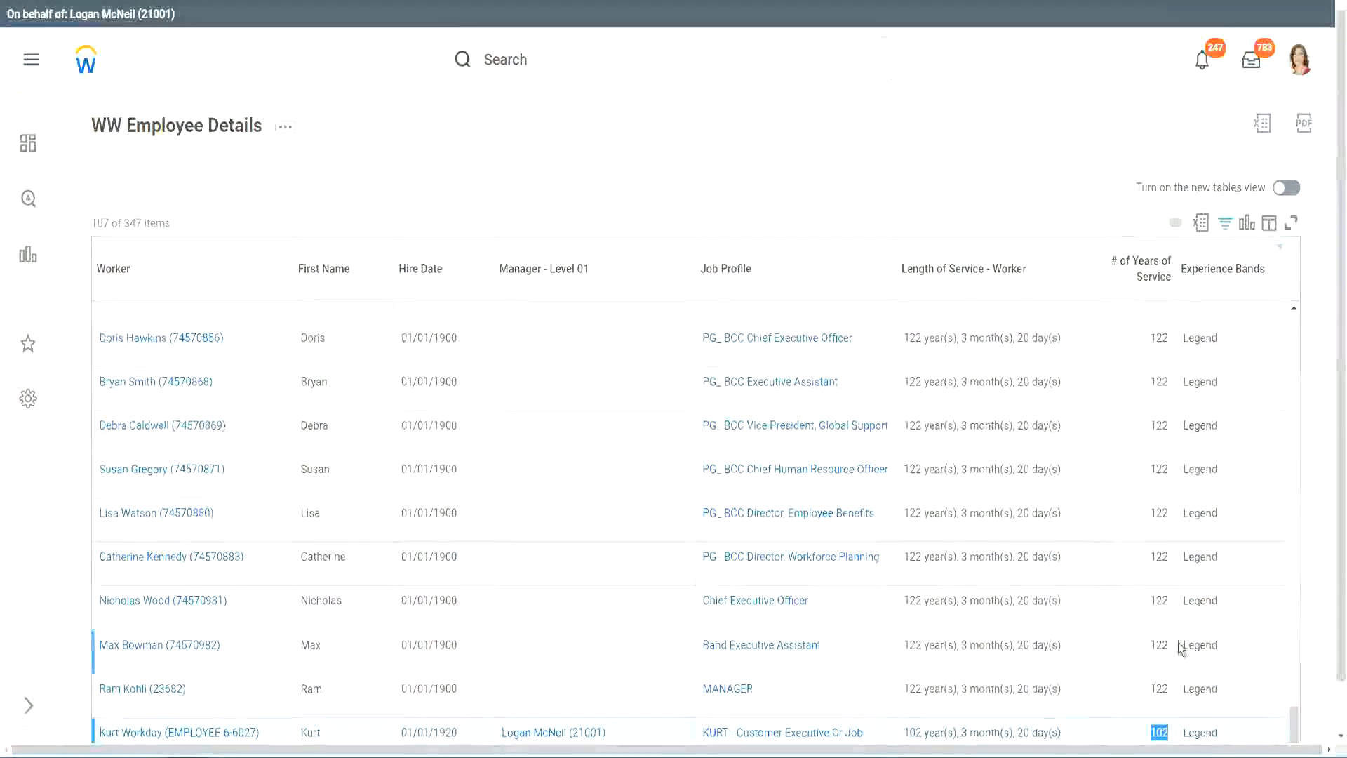
left_click_drag(1159, 600, 1169, 601)
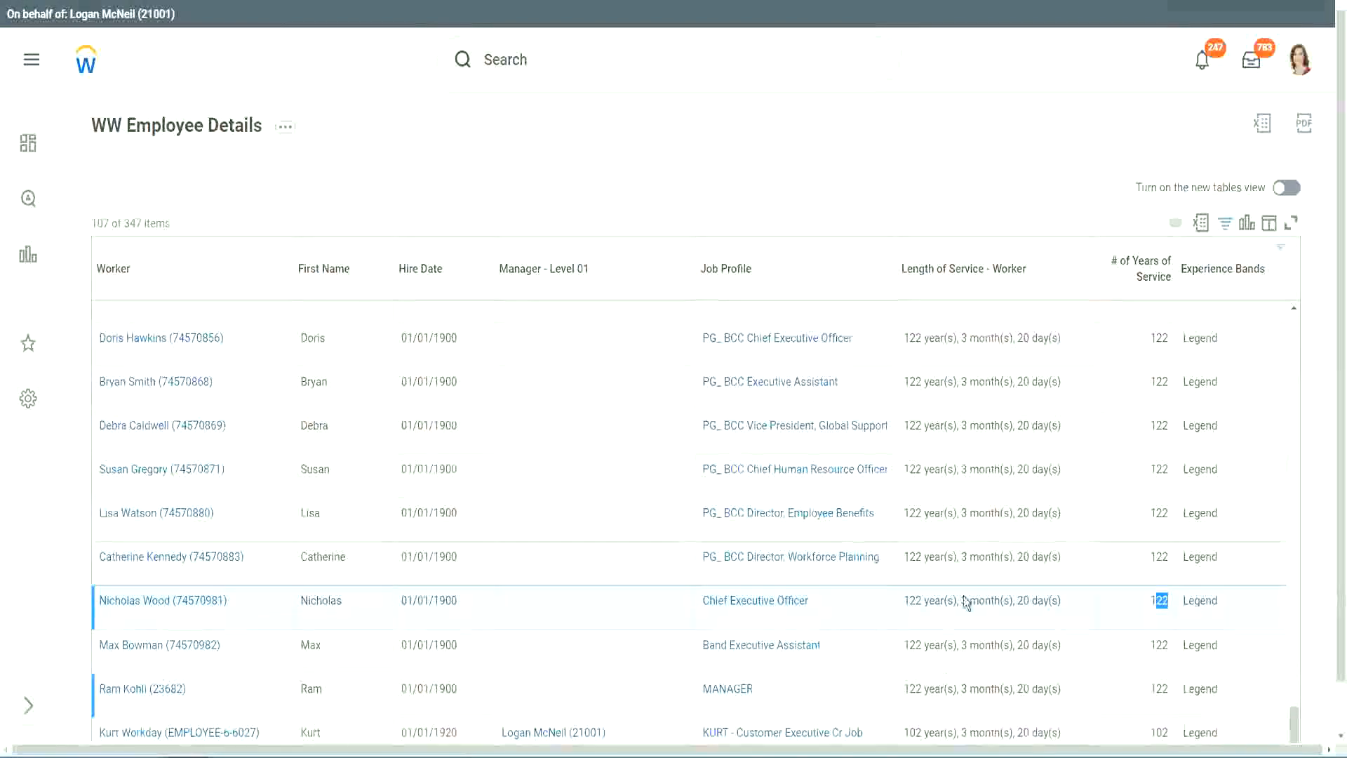
left_click(1130, 558)
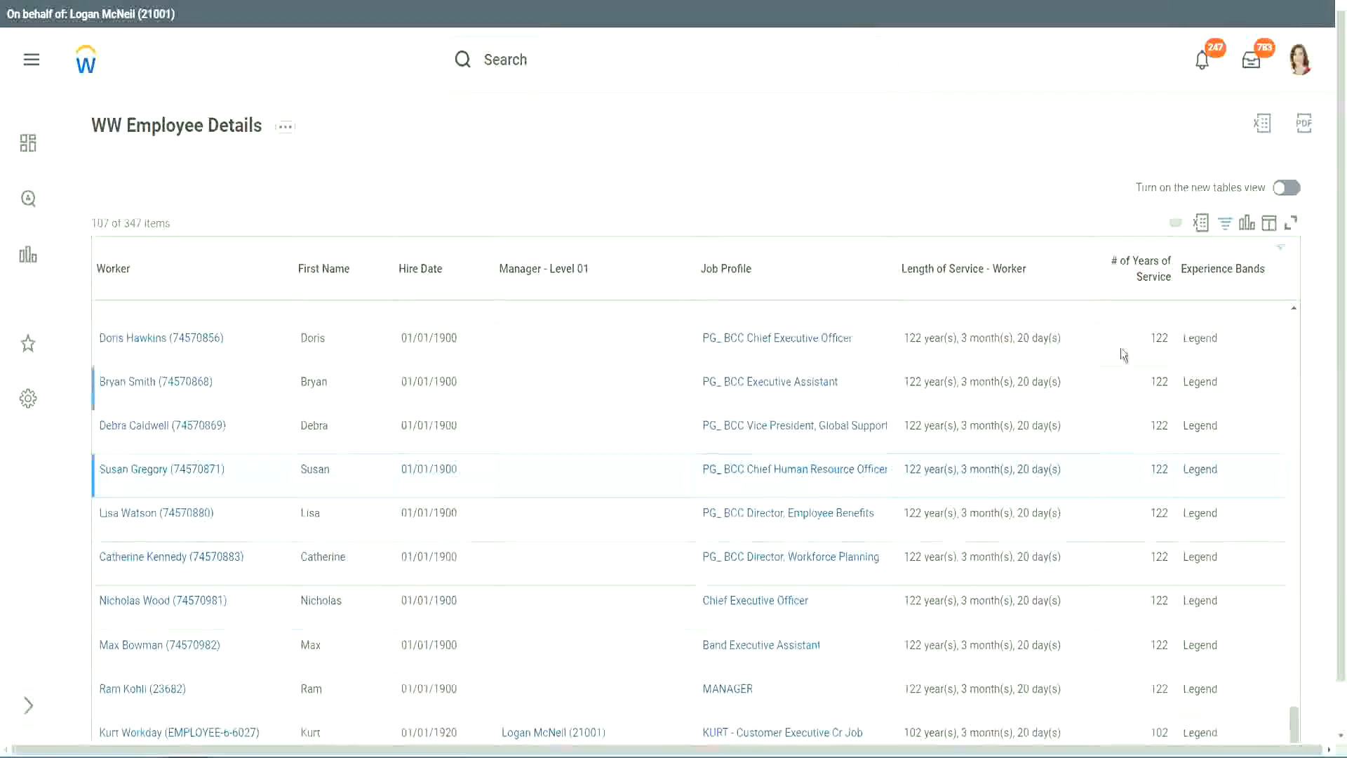
- Change the Experience Bands column filter to show values containing Experienced
left_click(1231, 277)
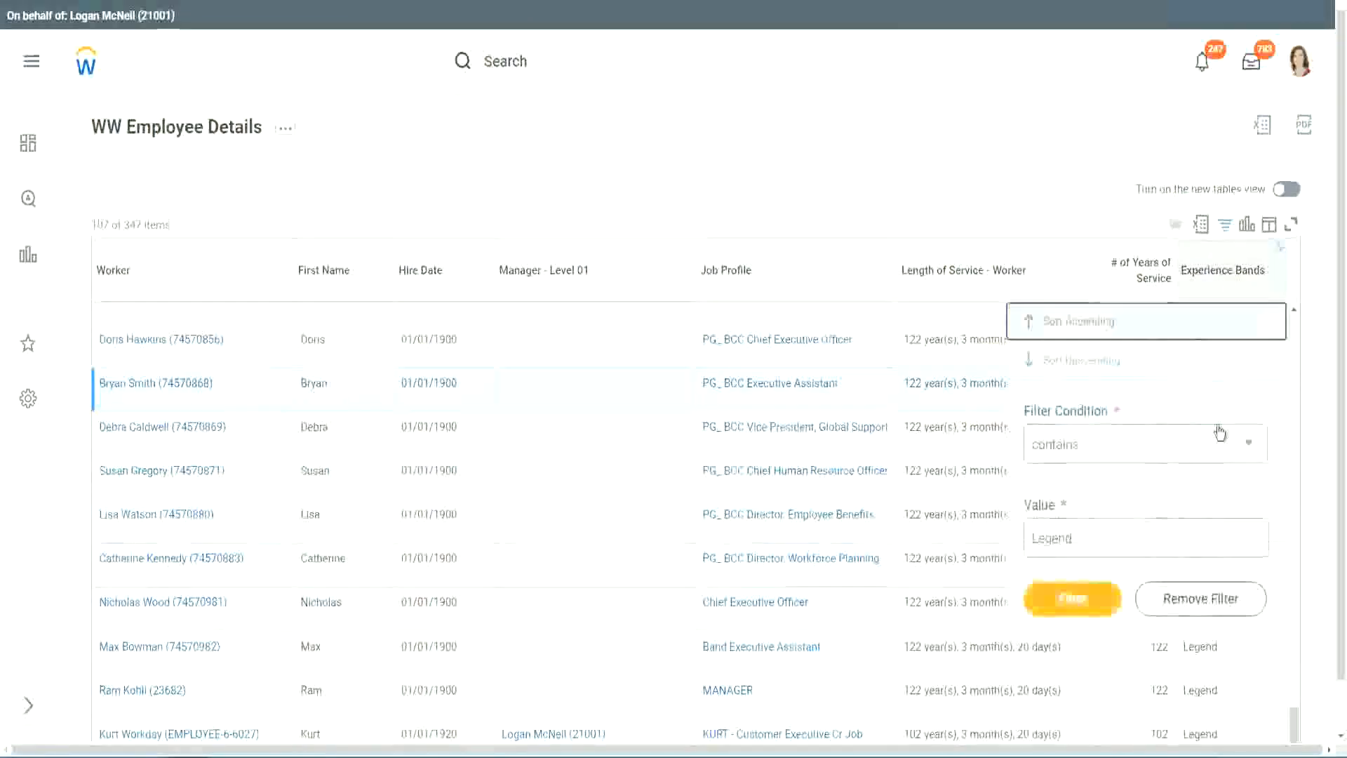
left_click(1103, 536)
key("ctrl+a")
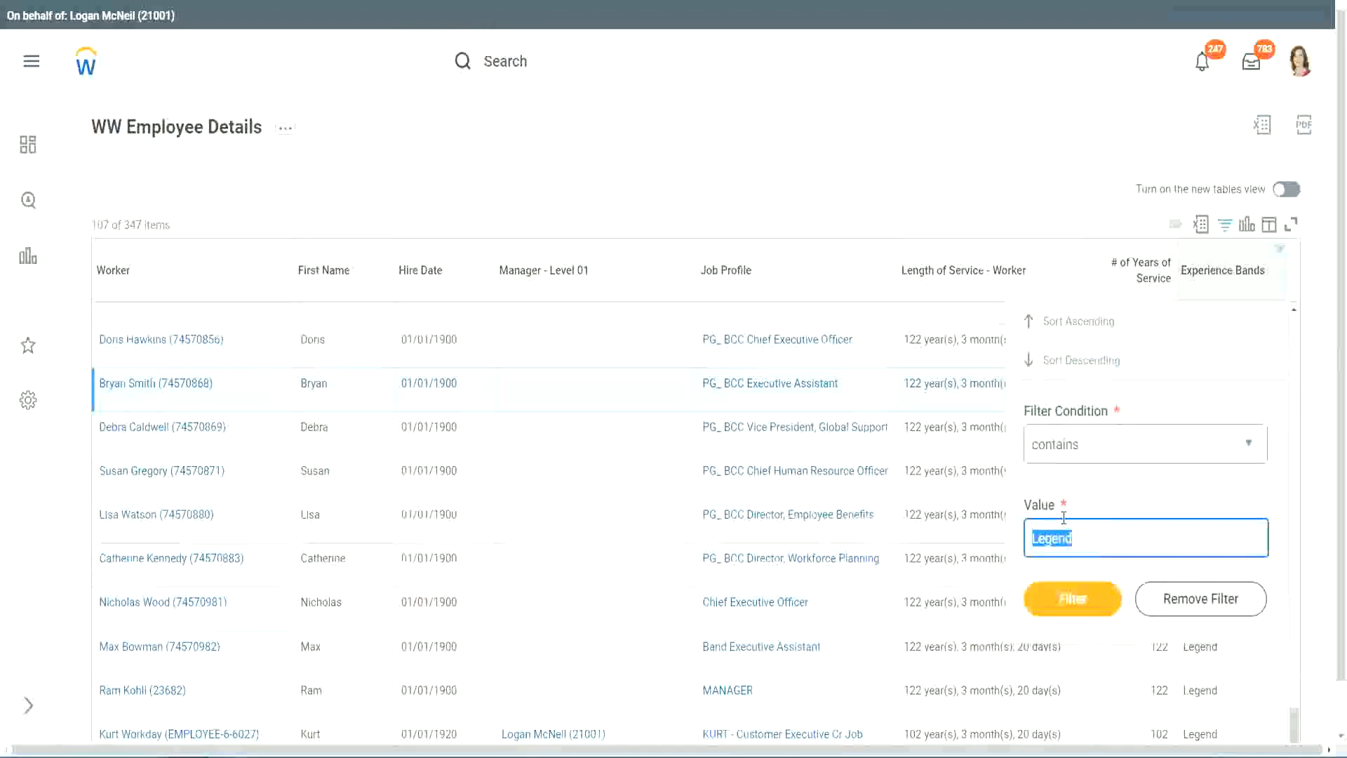
type("Ex")
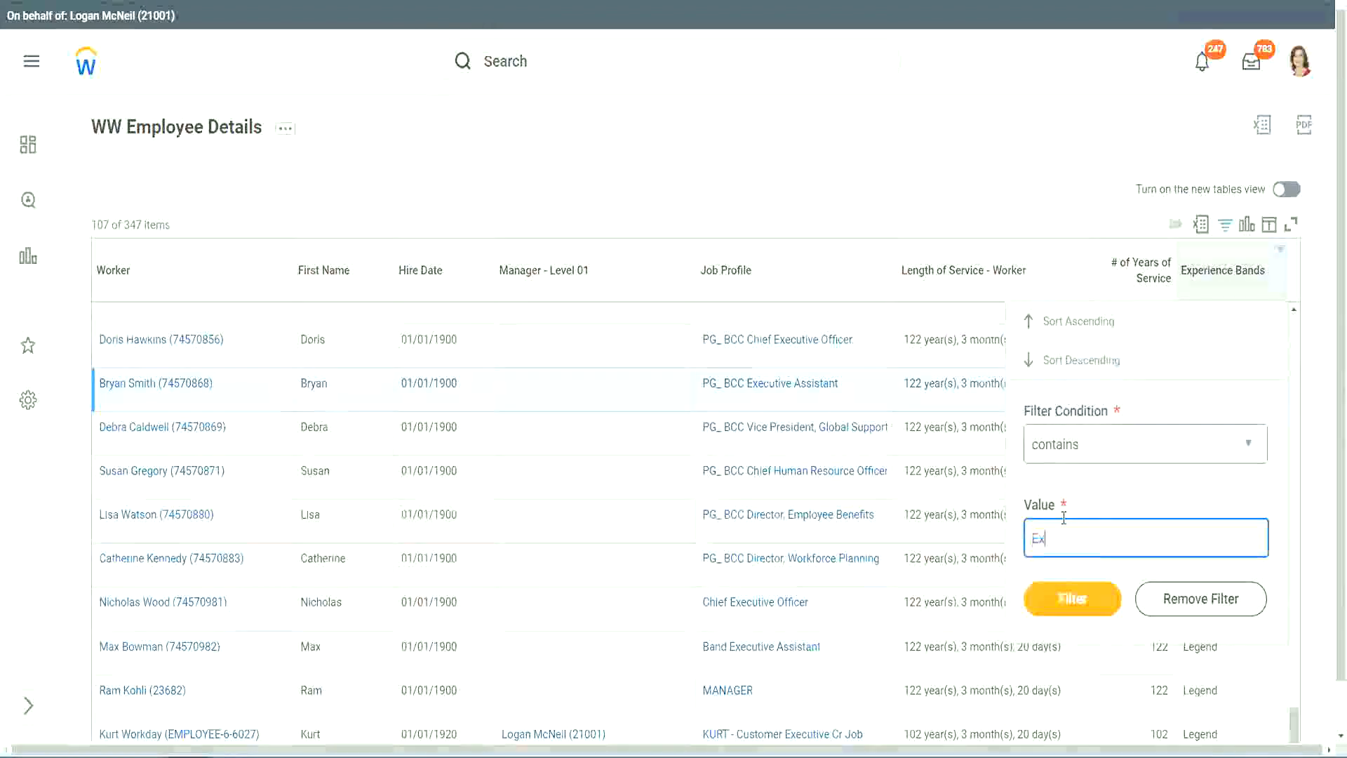
type("per")
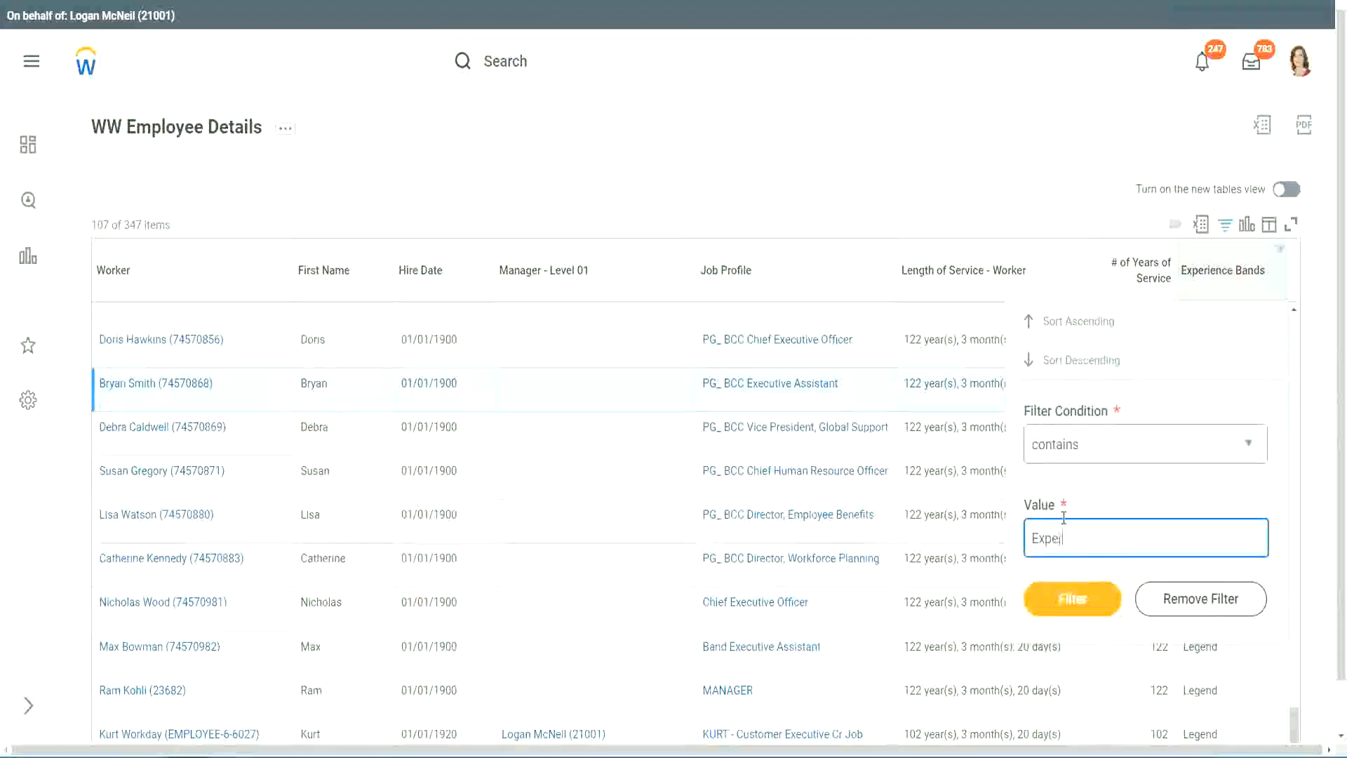
type("ienced")
left_click(1080, 598)
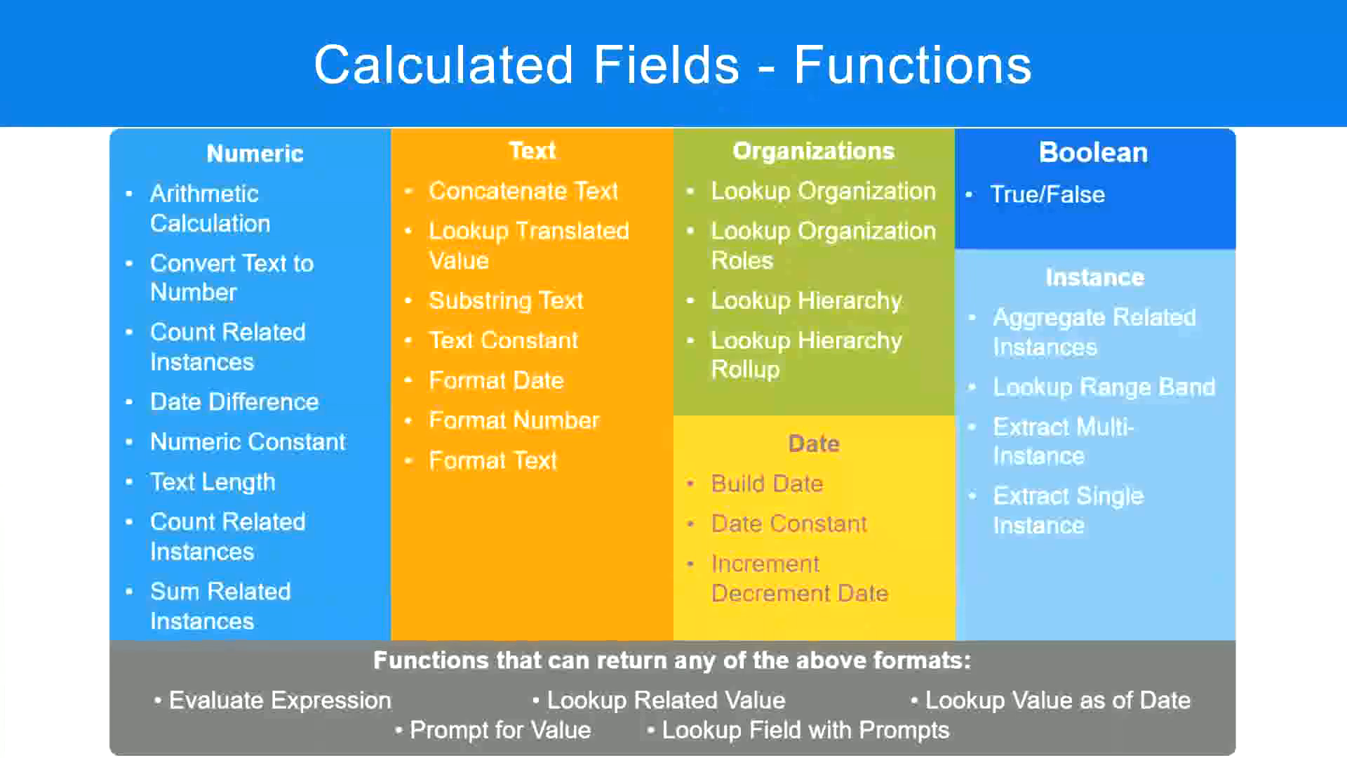
- Switch to the Notepad++ notes and check the year range defined for the Experienced band
key("alt+Tab")
left_click(125, 174)
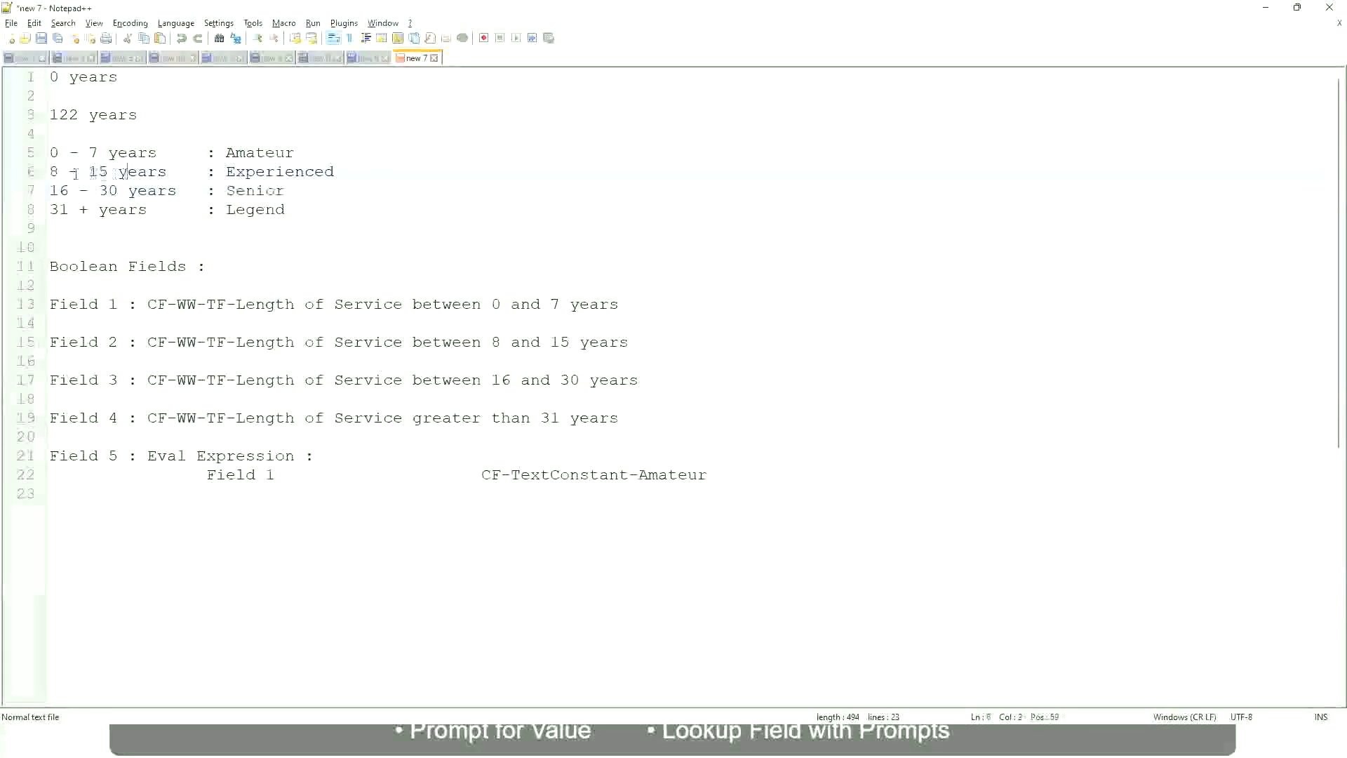
left_click_drag(61, 173, 108, 172)
left_click(113, 173)
left_click(156, 171)
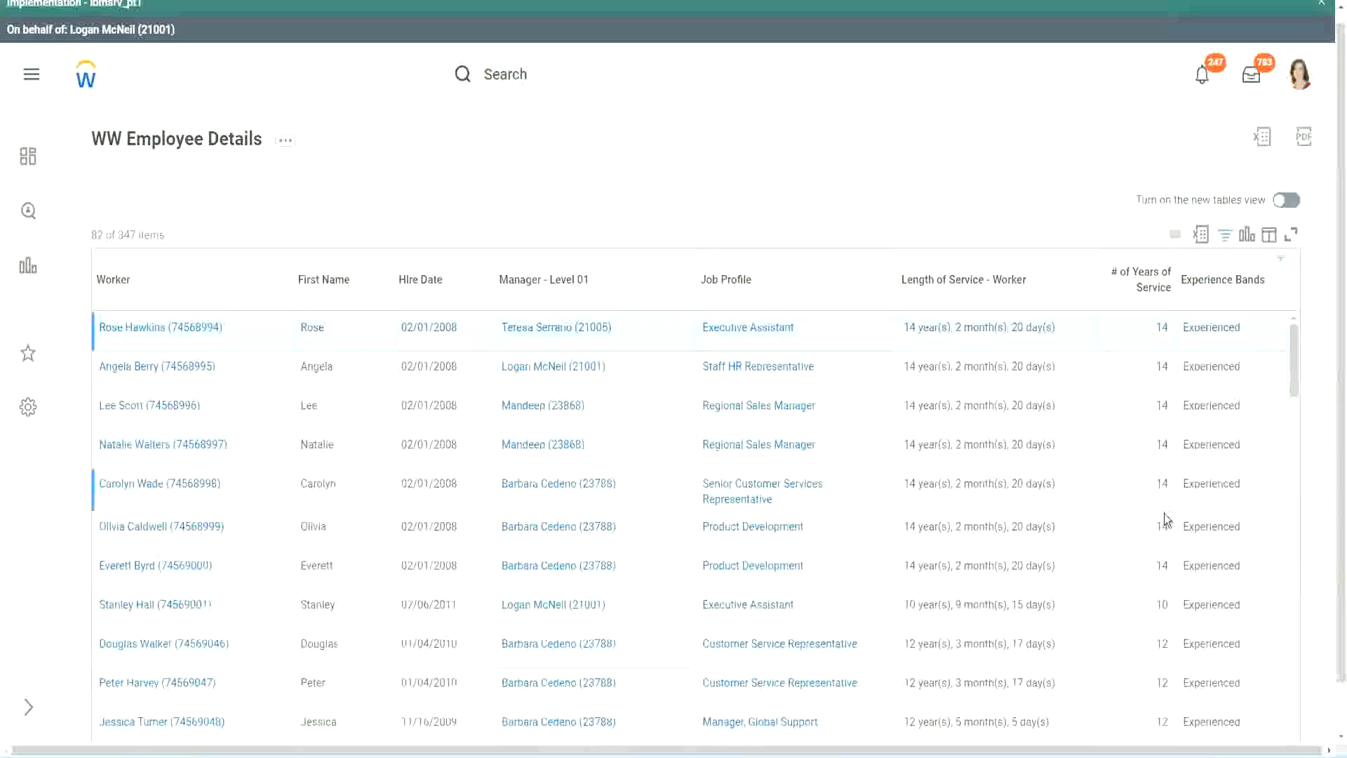
- Compare # of Years of Service with the Experienced band down the filtered rows of the WW Employee Details report in Workday
scroll(1164, 514, "down", 2)
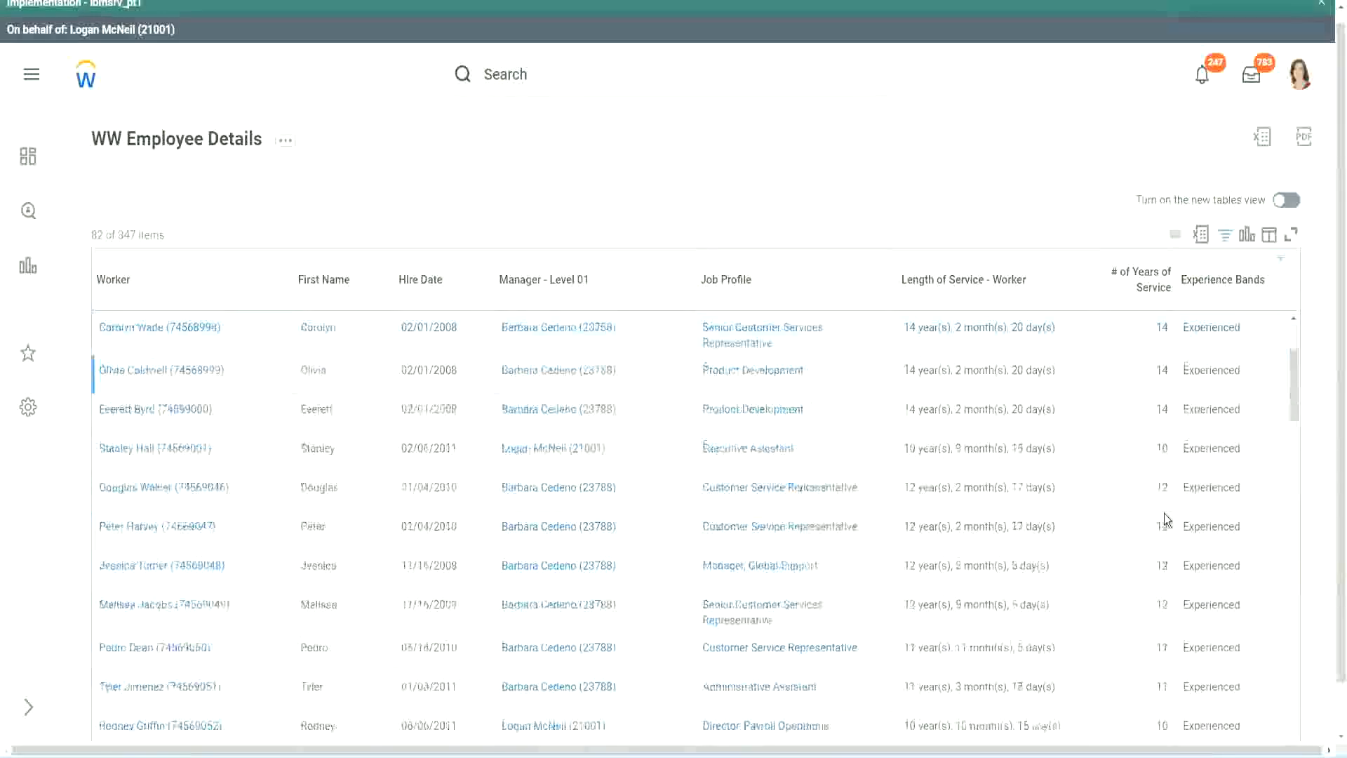
scroll(1164, 519, "down", 2)
double_click(1160, 369)
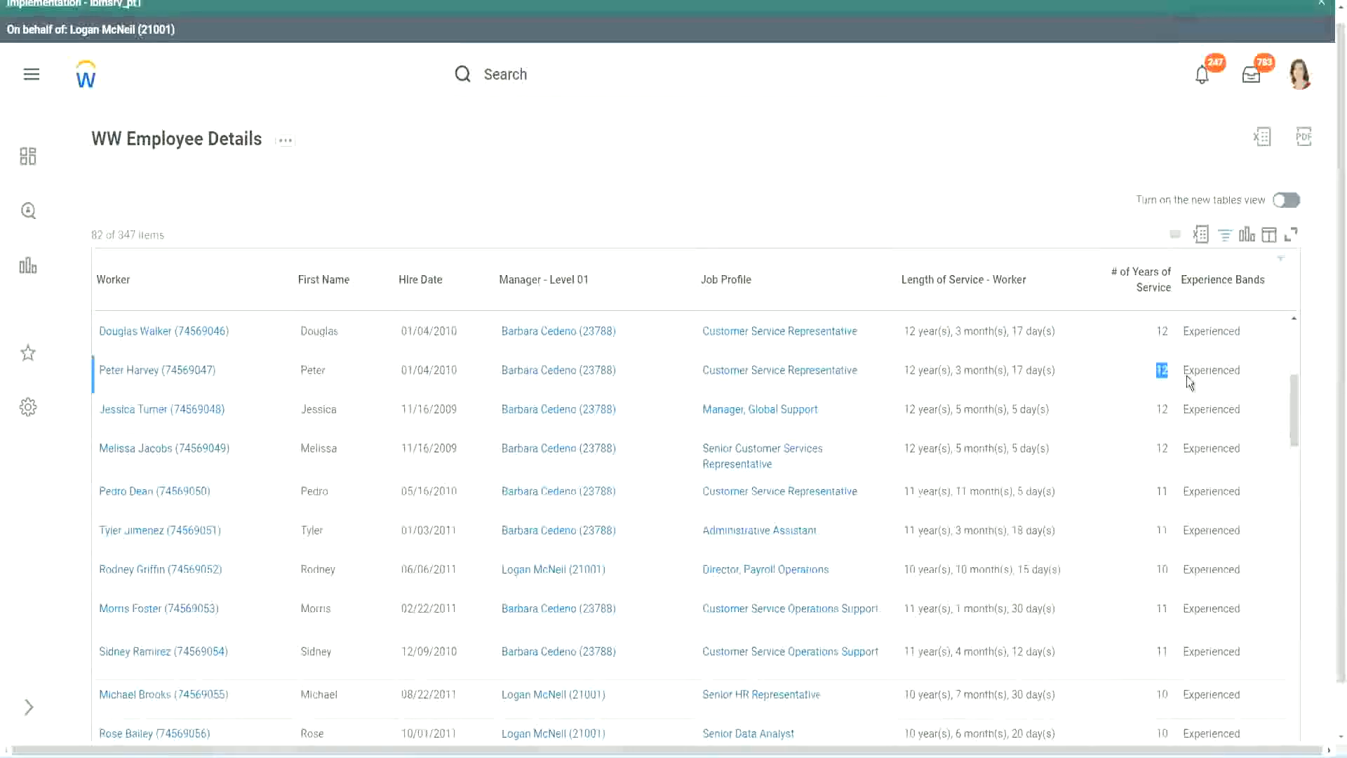
double_click(1192, 370)
scroll(1150, 563, "down", 2)
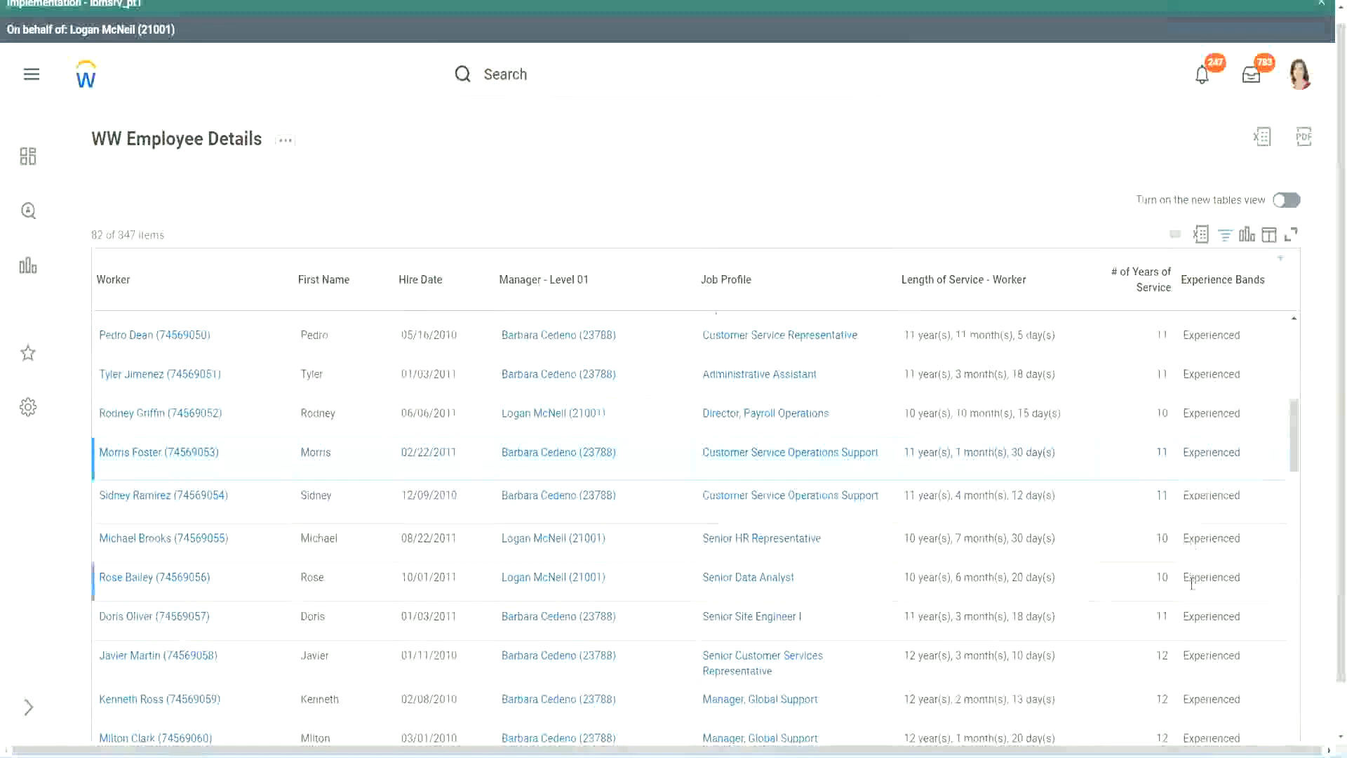
scroll(1191, 582, "down", 5)
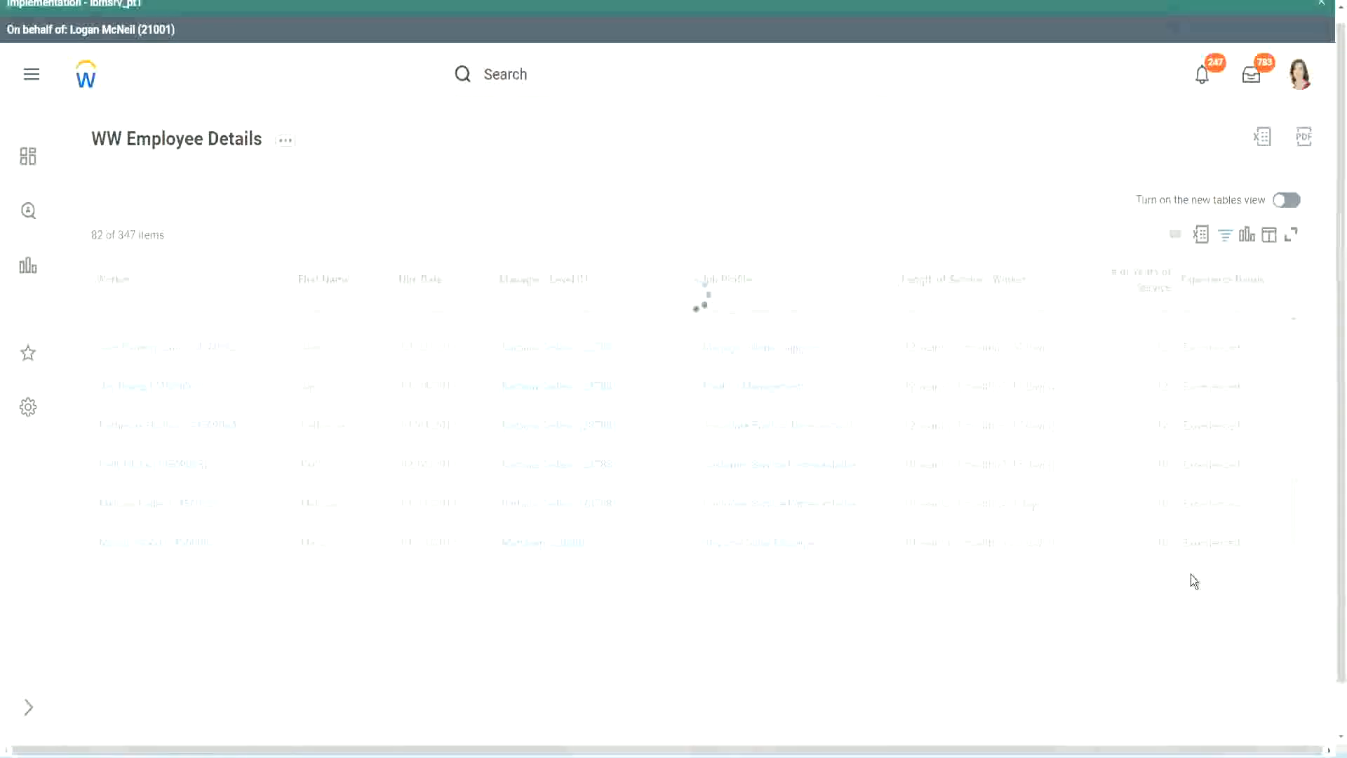